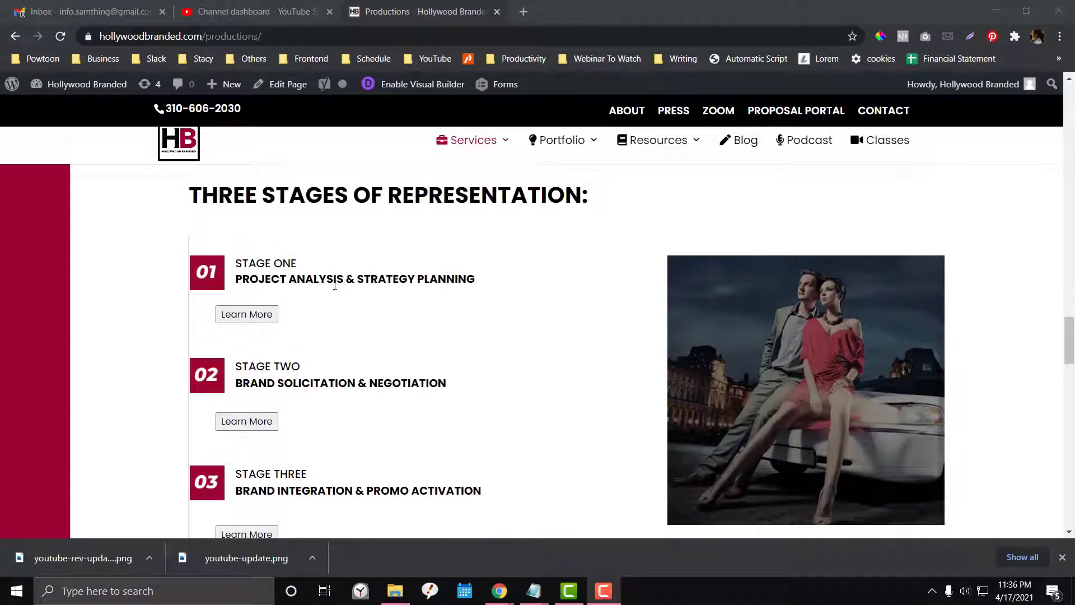
Step: Launch the Local app and bring its window to the front
{"action": "scroll", "coordinate": [335, 285], "scroll_direction": "down", "scroll_amount": 1}
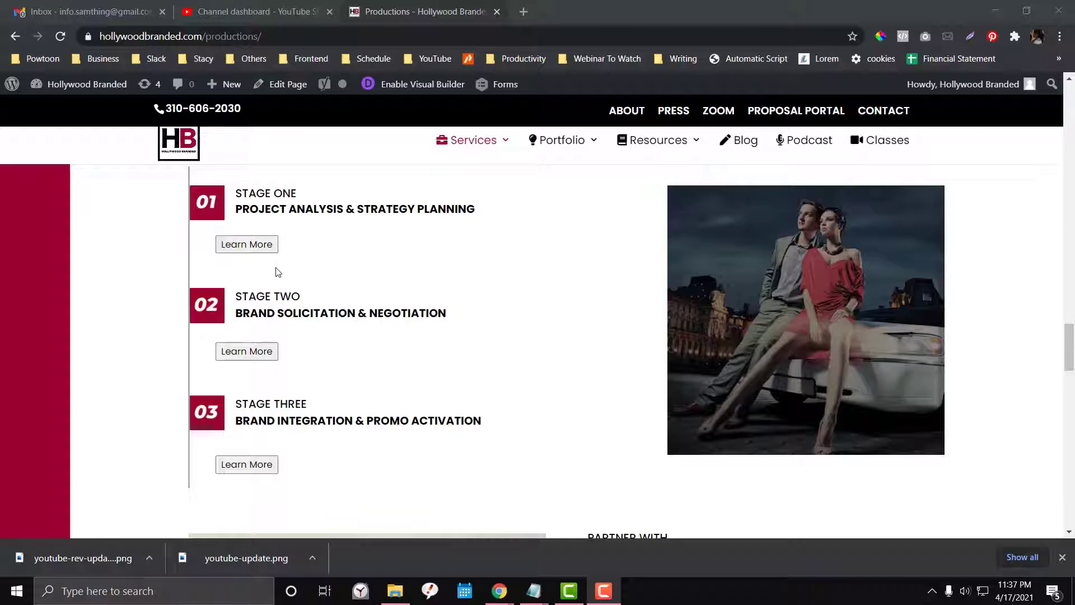
{"action": "left_click", "coordinate": [176, 585]}
{"action": "type", "text": "loc"}
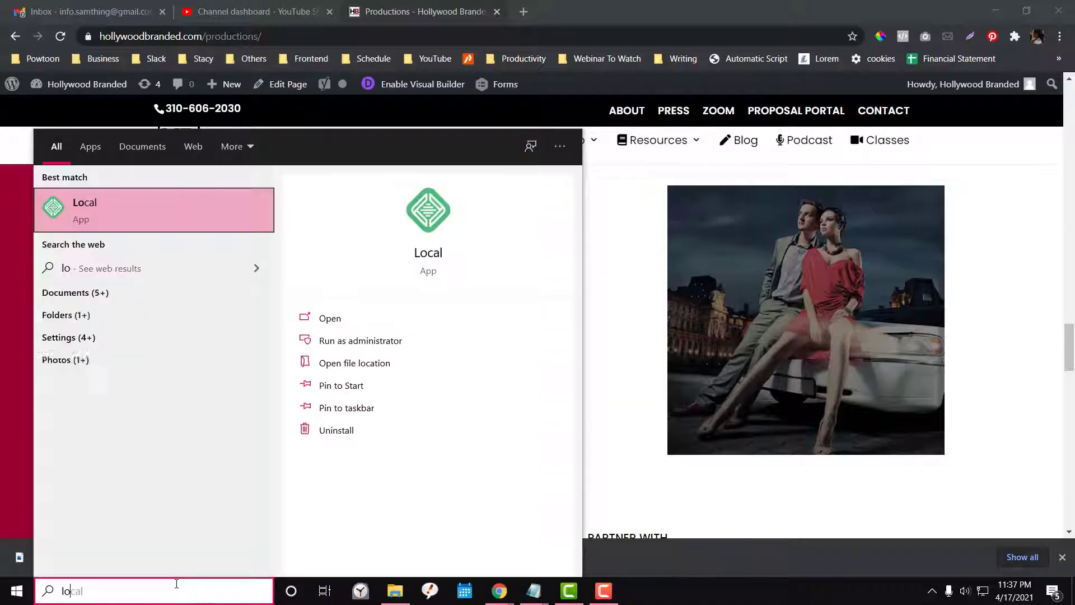
{"action": "key", "text": "Return"}
{"action": "mouse_move", "coordinate": [644, 590]}
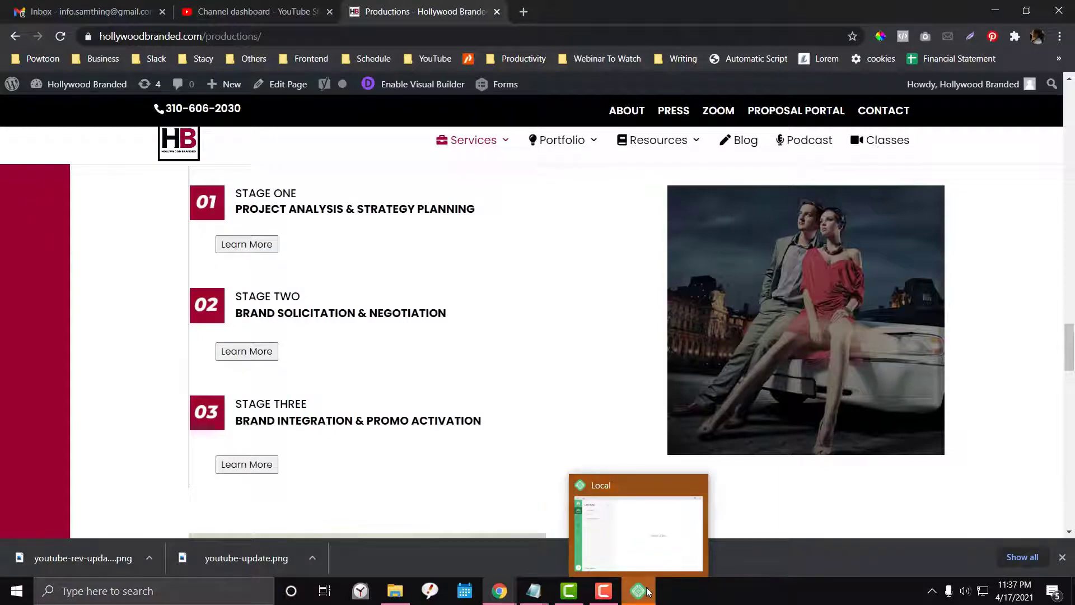
{"action": "left_click", "coordinate": [647, 594]}
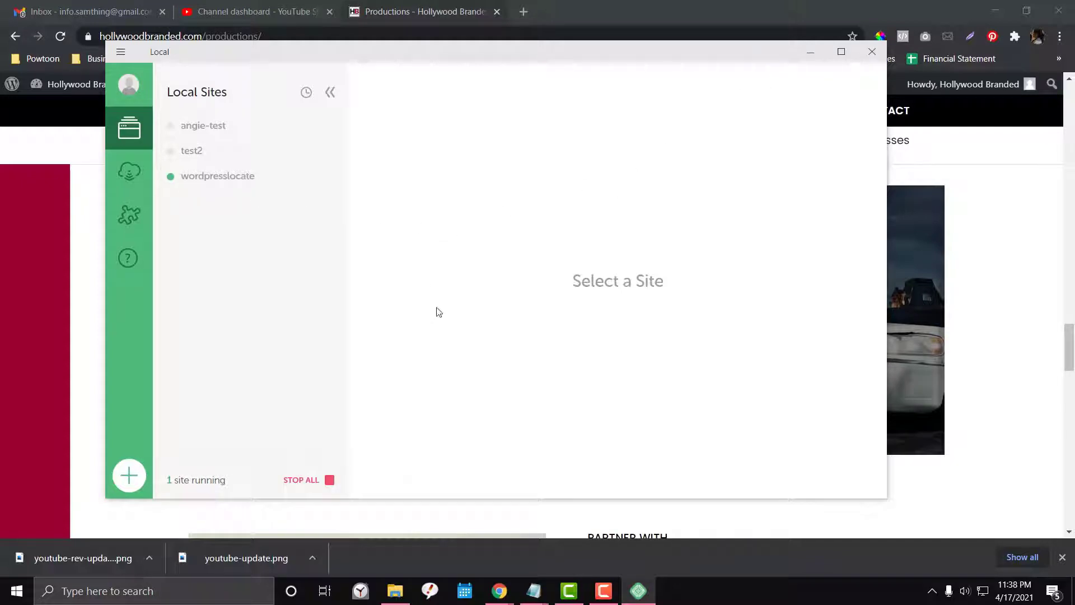
Step: Open the wordpresslocate site from Local in the browser and go to its WordPress admin dashboard
{"action": "left_click", "coordinate": [240, 177]}
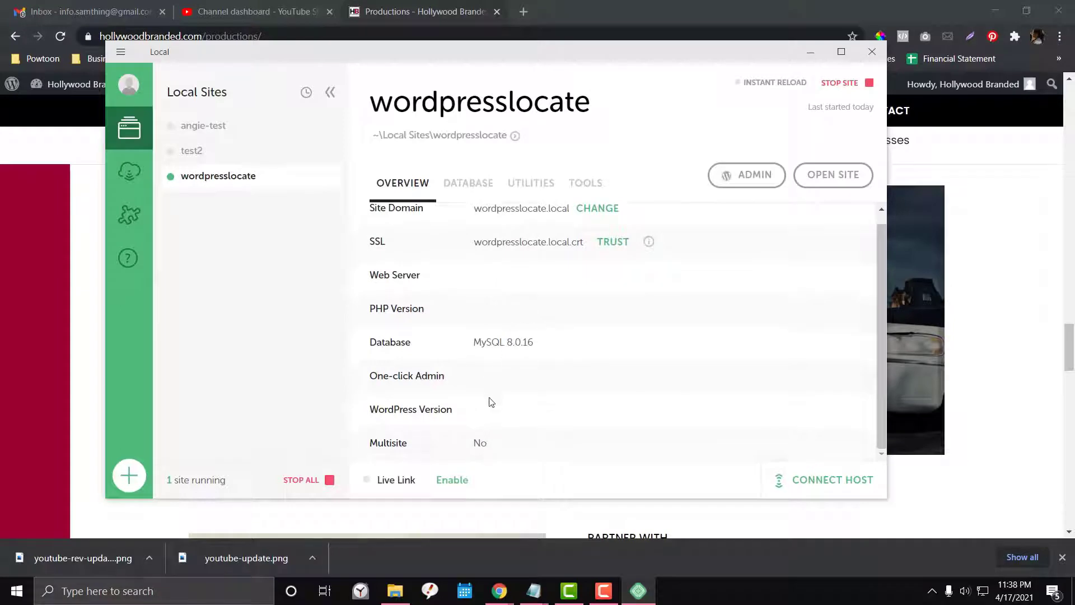
{"action": "left_click", "coordinate": [831, 178]}
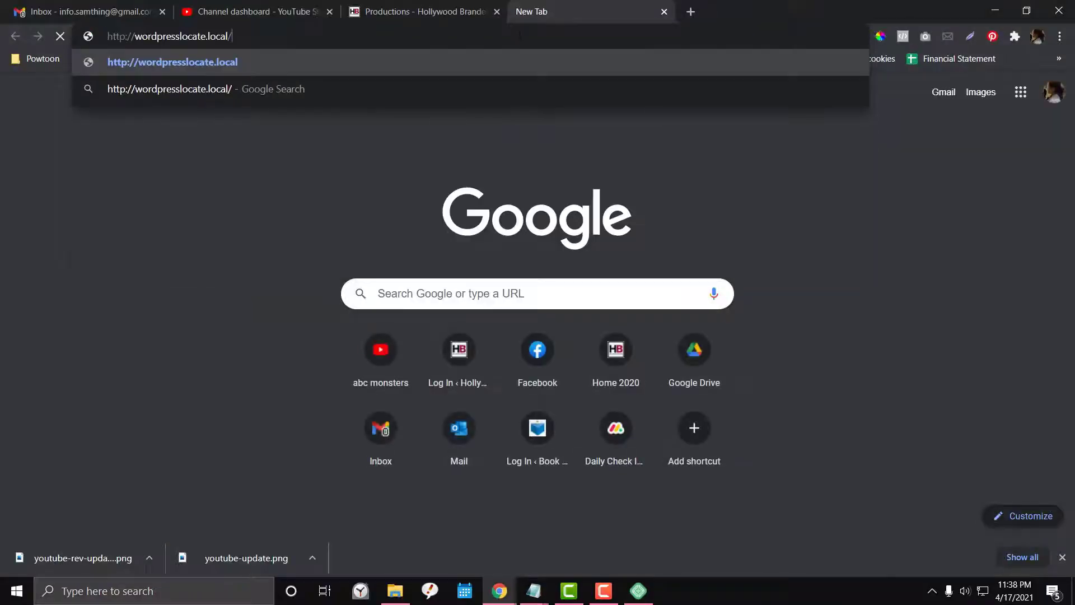
{"action": "key", "text": "Escape"}
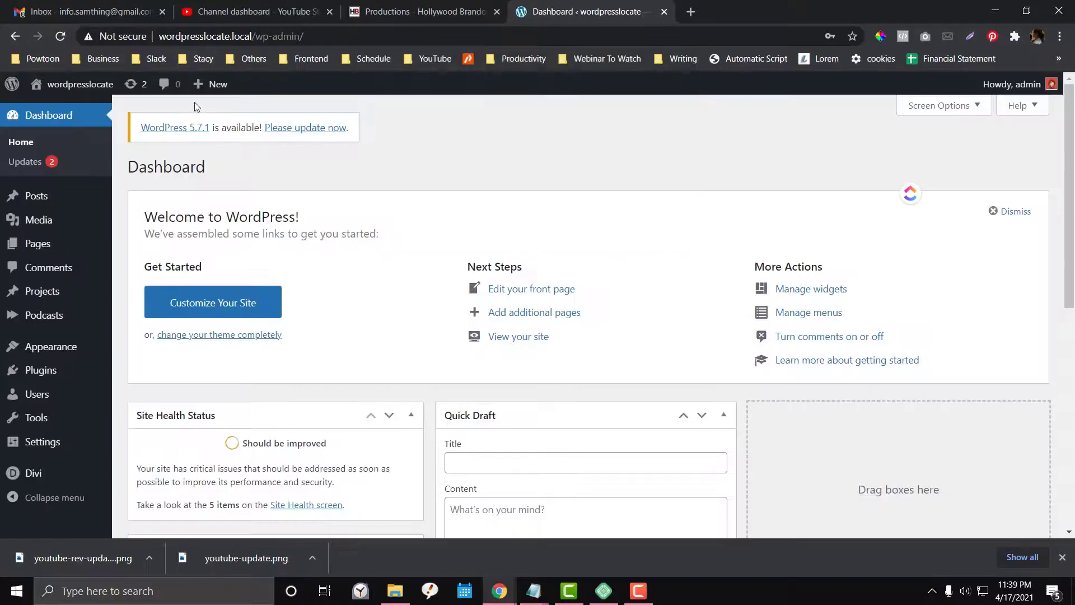
Step: Create a new WordPress page and title it "Process Layout"
{"action": "left_click", "coordinate": [38, 243]}
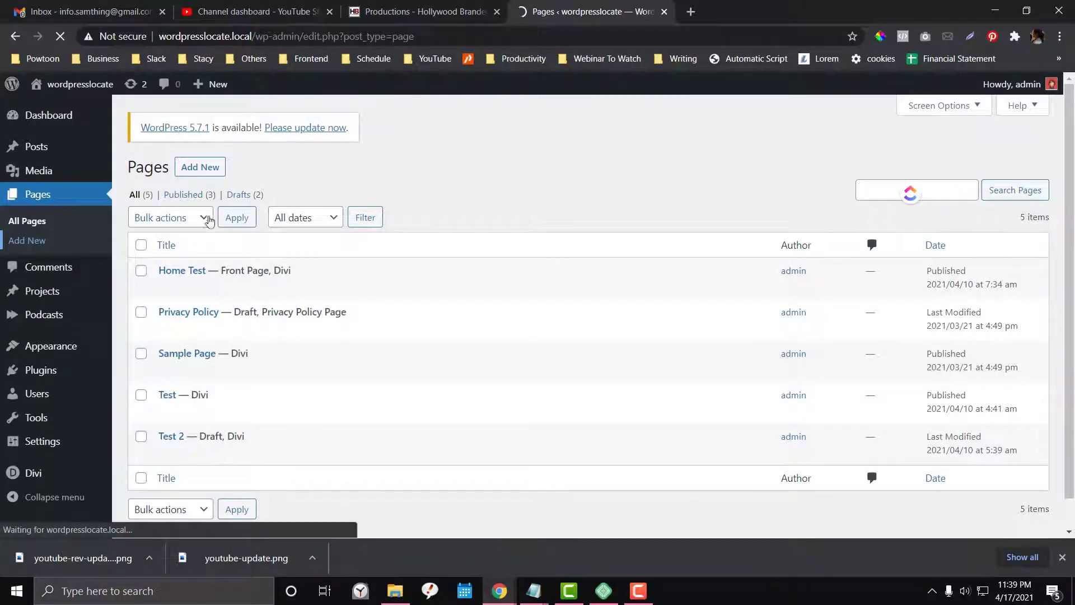
{"action": "left_click", "coordinate": [200, 167]}
{"action": "left_click", "coordinate": [632, 135]}
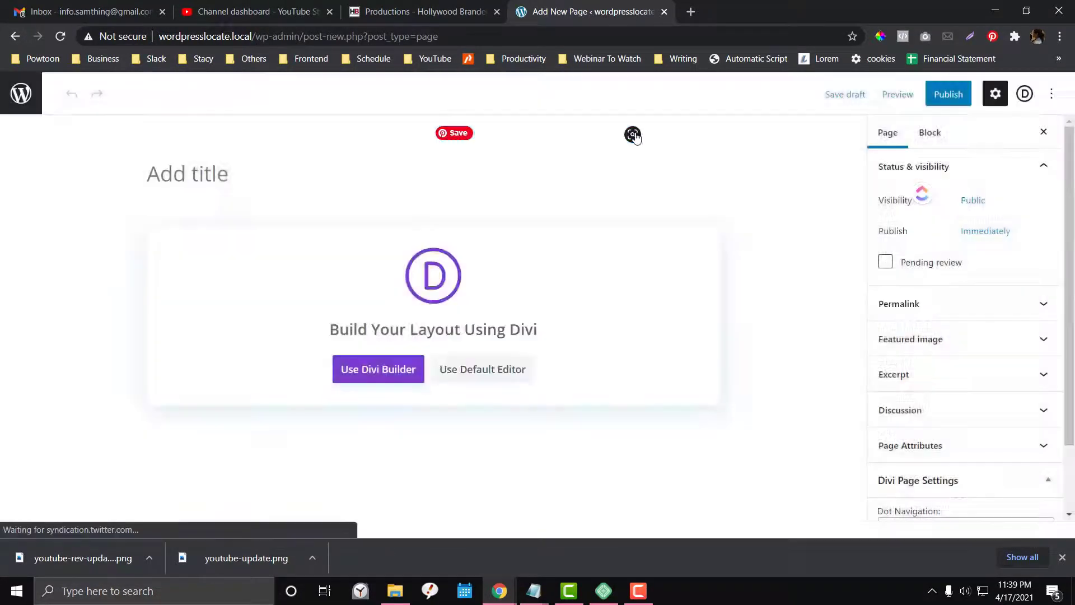
{"action": "left_click", "coordinate": [1050, 96]}
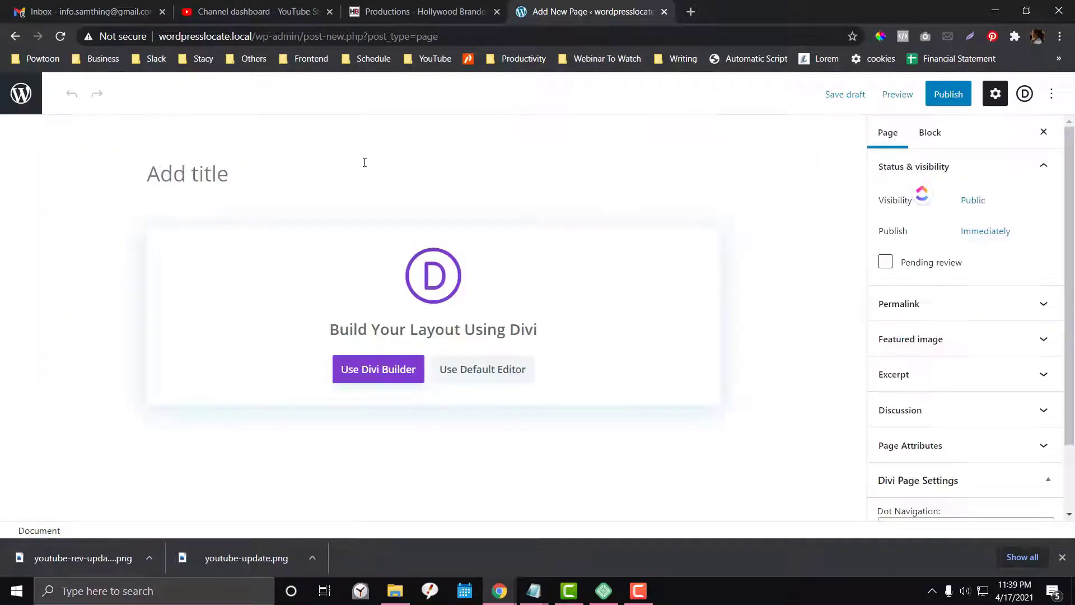
{"action": "type", "text": "Proce"}
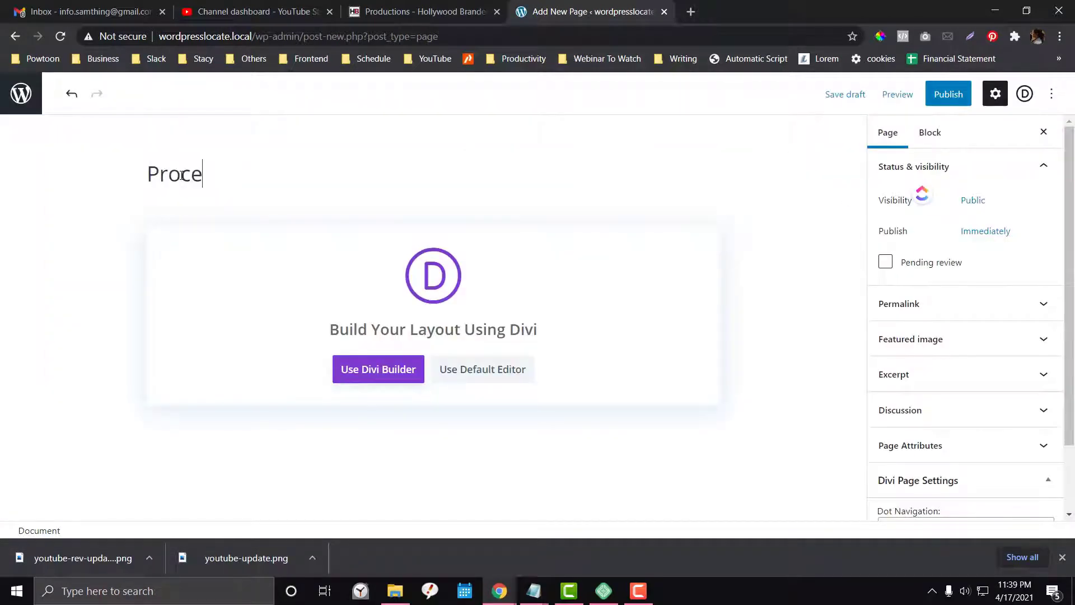
{"action": "type", "text": "ss Layout"}
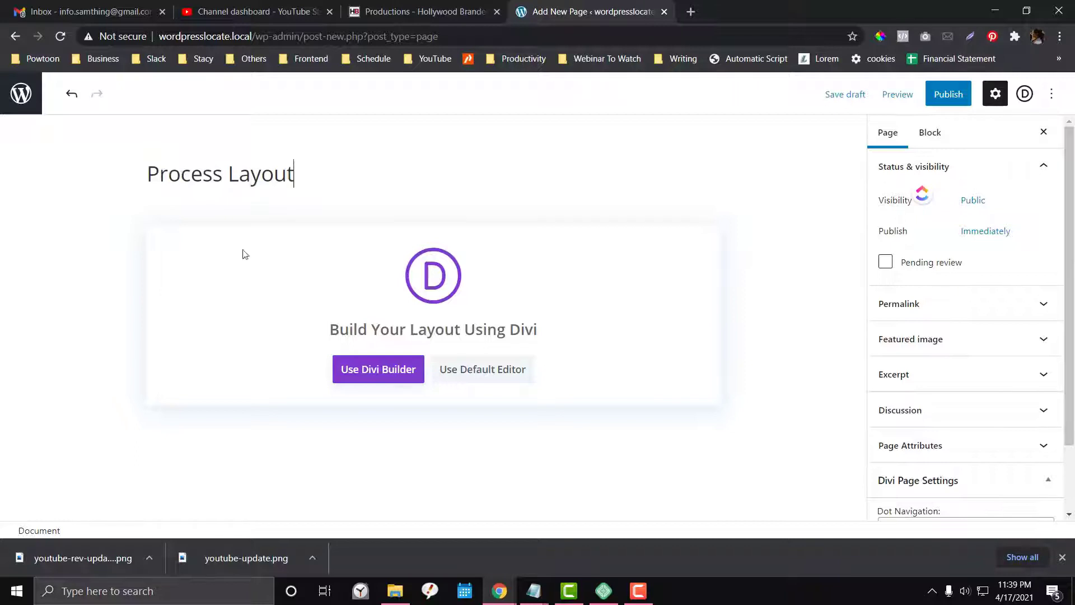
Step: Open the Process Layout page in the Divi Builder with an empty layout
{"action": "left_click", "coordinate": [381, 374]}
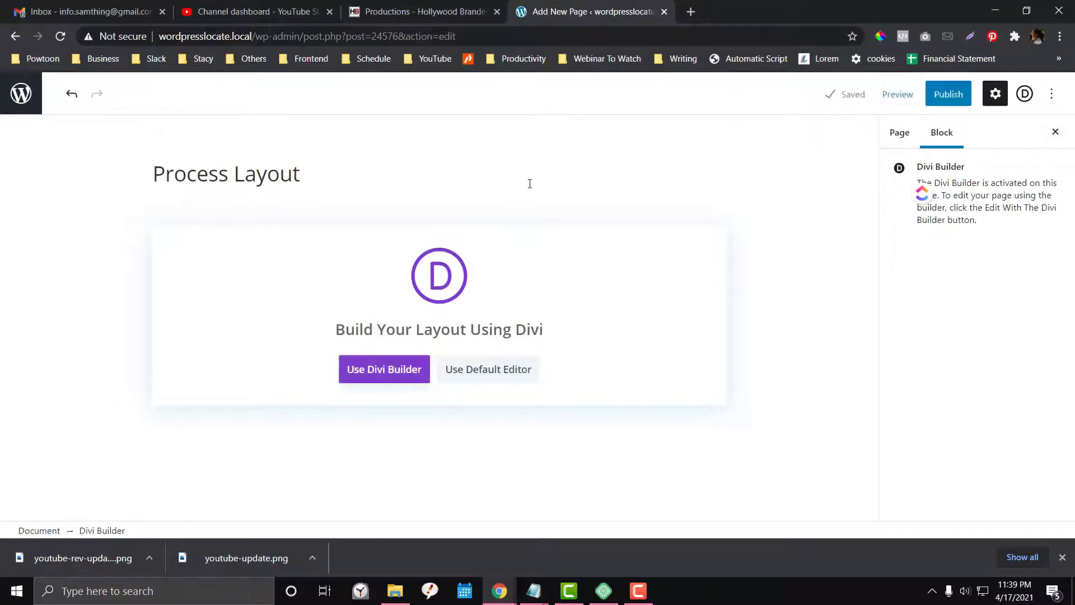
{"action": "left_click", "coordinate": [386, 372]}
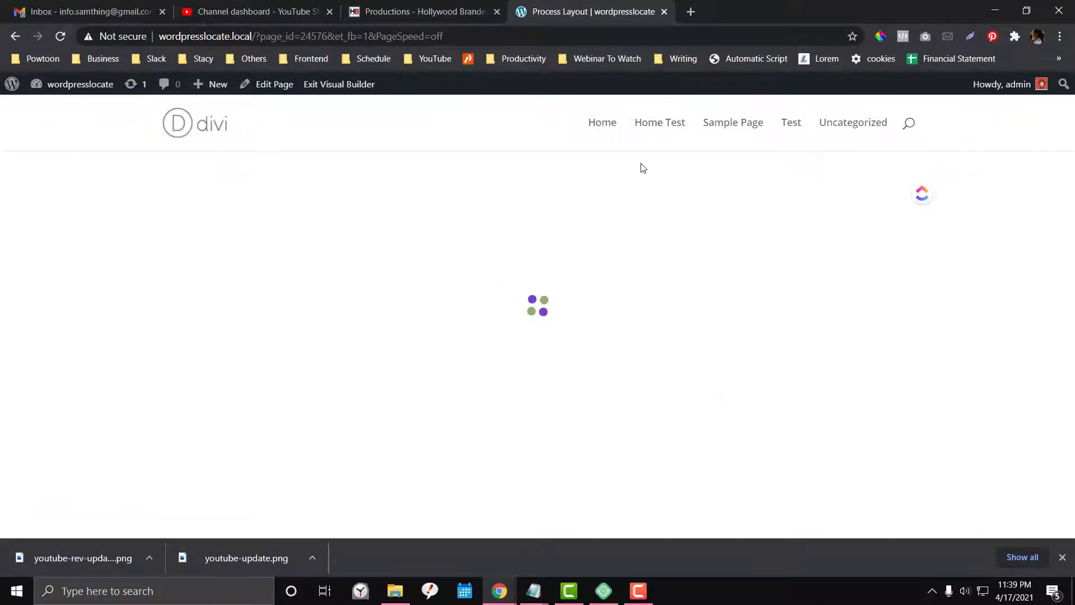
{"action": "left_click", "coordinate": [307, 501]}
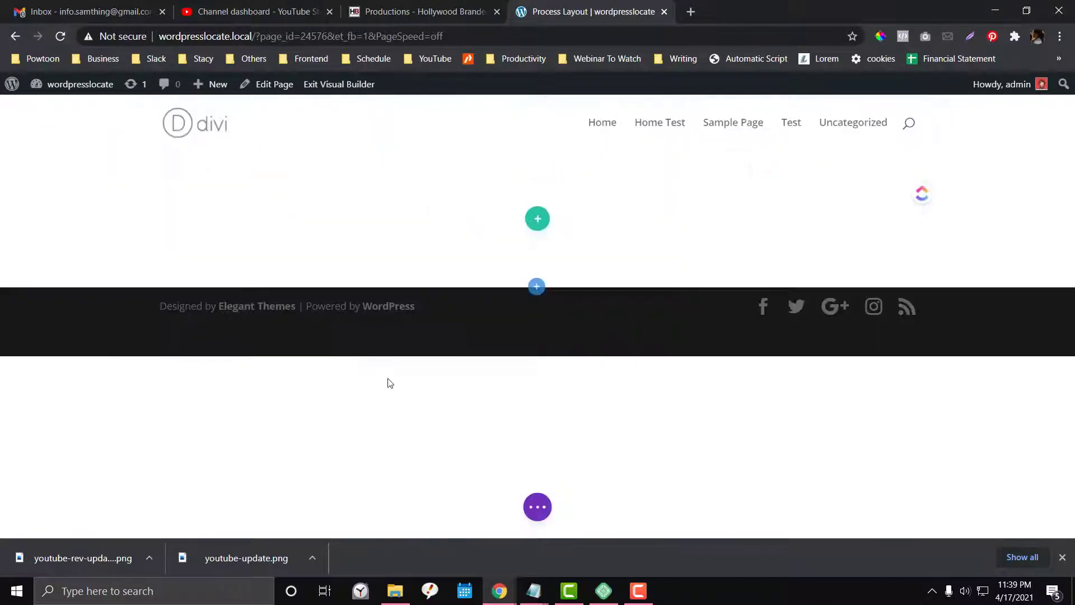
Step: Insert a Blurb module into a new single-column row of the page
{"action": "left_click", "coordinate": [475, 333]}
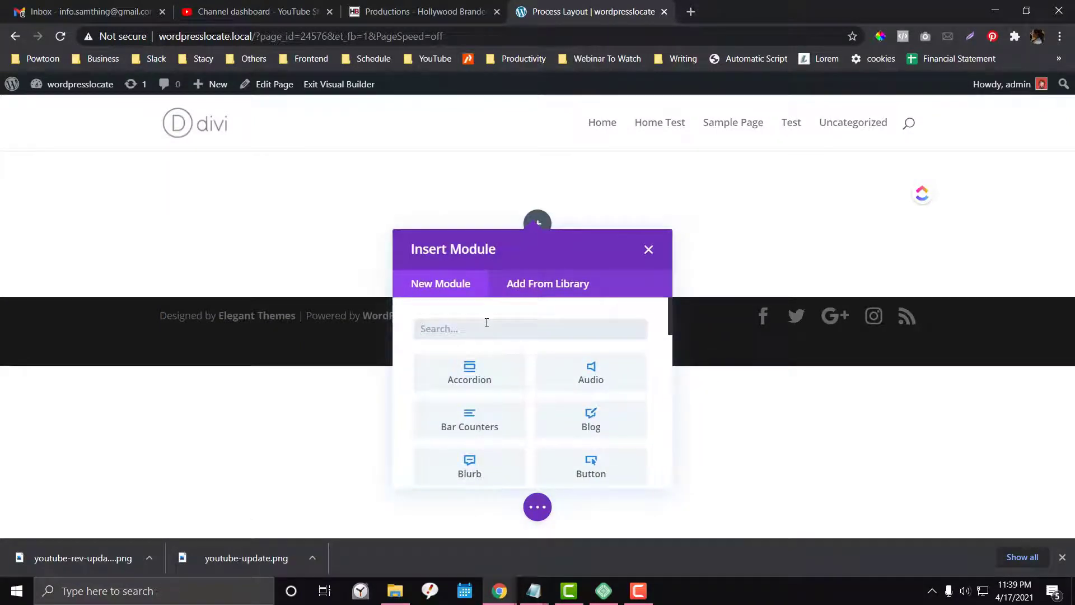
{"action": "type", "text": "bl"}
{"action": "left_click", "coordinate": [588, 383]}
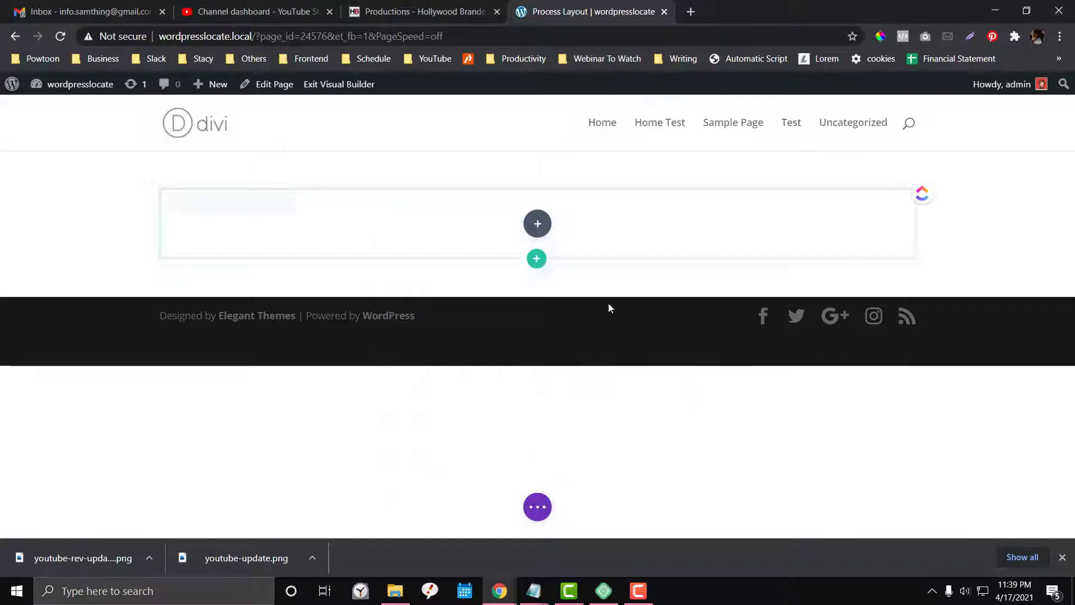
Step: Check the first stage heading on the Hollywood Branded Productions page and set the blurb title to "STAGE ONE"
{"action": "left_click", "coordinate": [440, 10]}
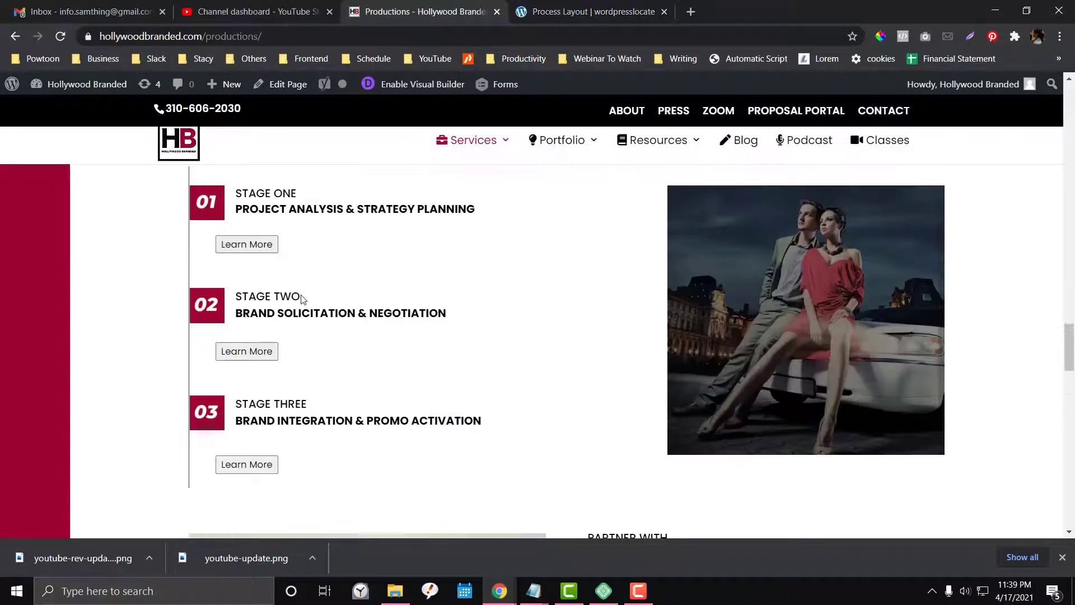
{"action": "scroll", "coordinate": [301, 298], "scroll_direction": "up", "scroll_amount": 4}
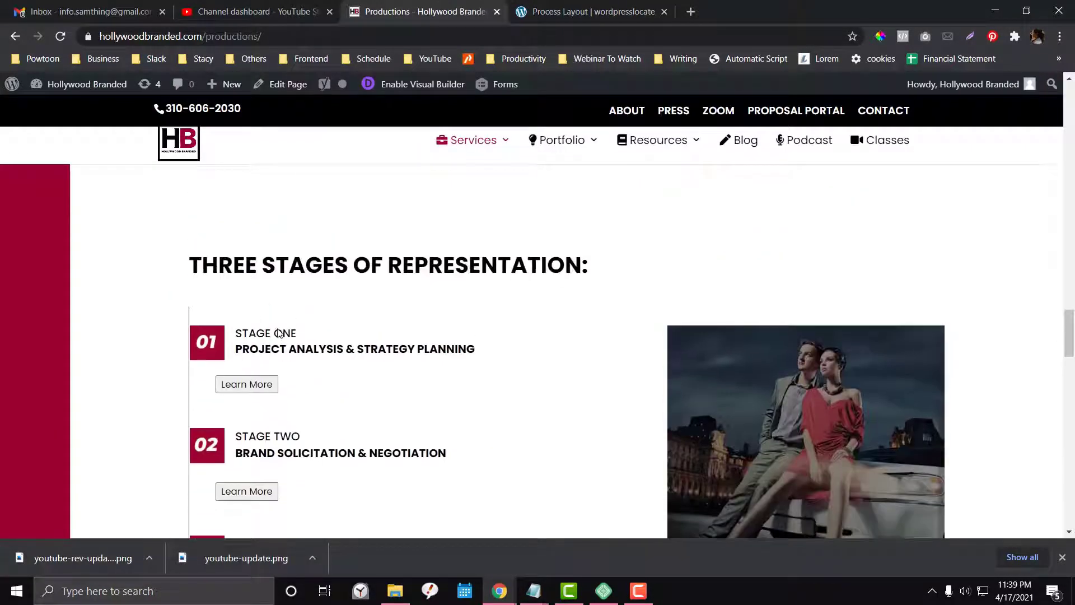
{"action": "left_click", "coordinate": [593, 10]}
{"action": "triple_click", "coordinate": [541, 267]}
{"action": "type", "text": "sta"}
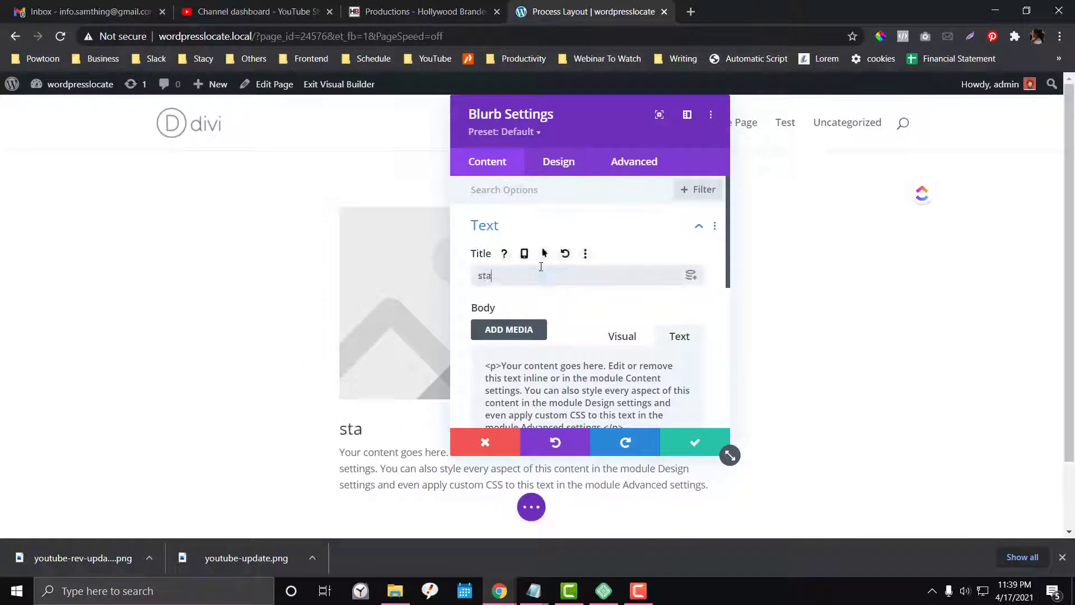
{"action": "key", "text": "ctrl+a"}
{"action": "type", "text": "STAGE"}
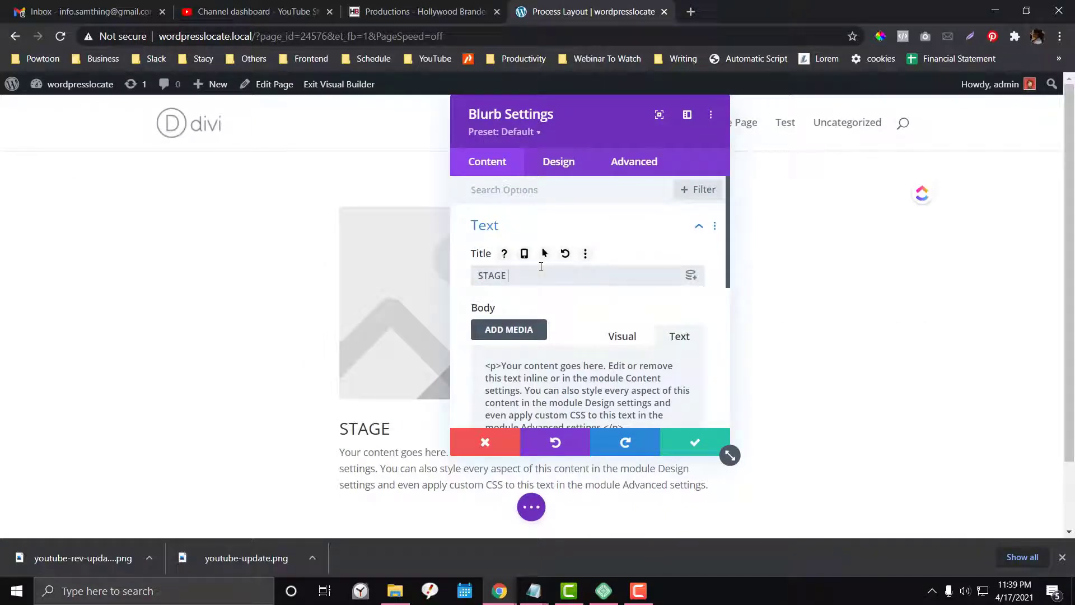
{"action": "type", "text": " ONE"}
Step: Replace the blurb's body text with "PROJECT ANALYSIS & STRATEGY PLANNING" copied from the Productions page, and move the settings dialog aside
{"action": "triple_click", "coordinate": [588, 392]}
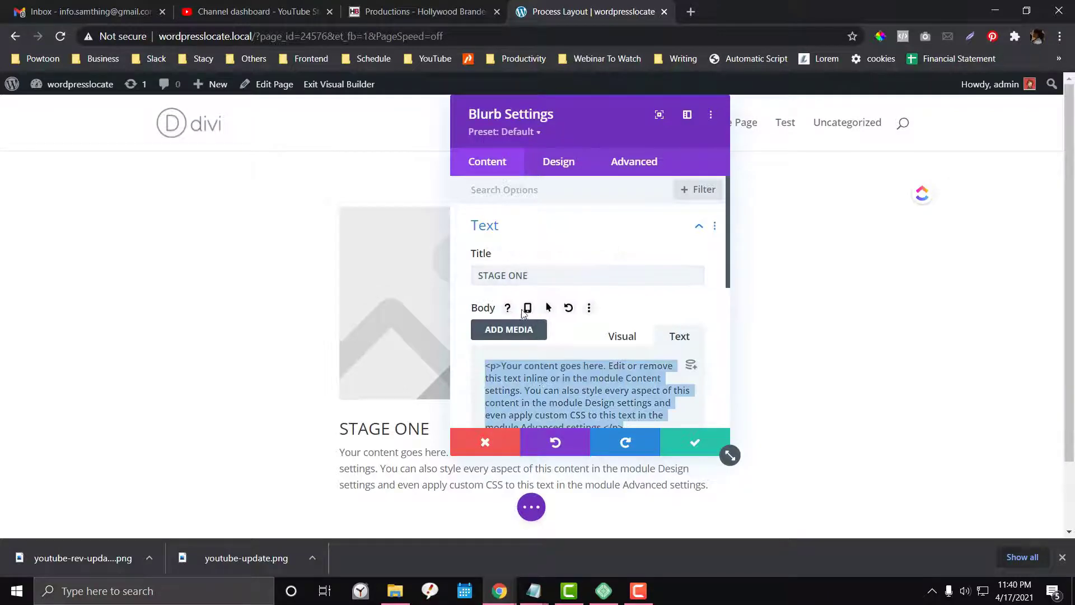
{"action": "left_click", "coordinate": [459, 4]}
{"action": "left_click_drag", "start_coordinate": [235, 349], "coordinate": [474, 350]}
{"action": "key", "text": "ctrl+c"}
{"action": "left_click", "coordinate": [588, 11]}
{"action": "key", "text": "ctrl+v"}
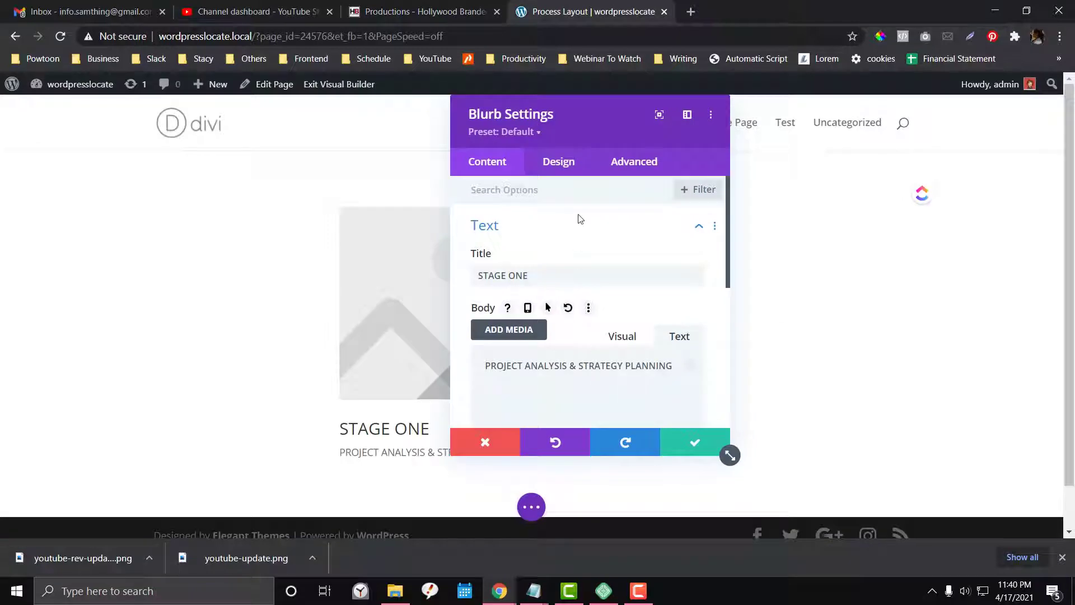
{"action": "left_click_drag", "start_coordinate": [678, 114], "coordinate": [812, 113]}
Step: Save the 01 number image from the Productions page to the Desktop as 1.jpg
{"action": "left_click", "coordinate": [412, 11]}
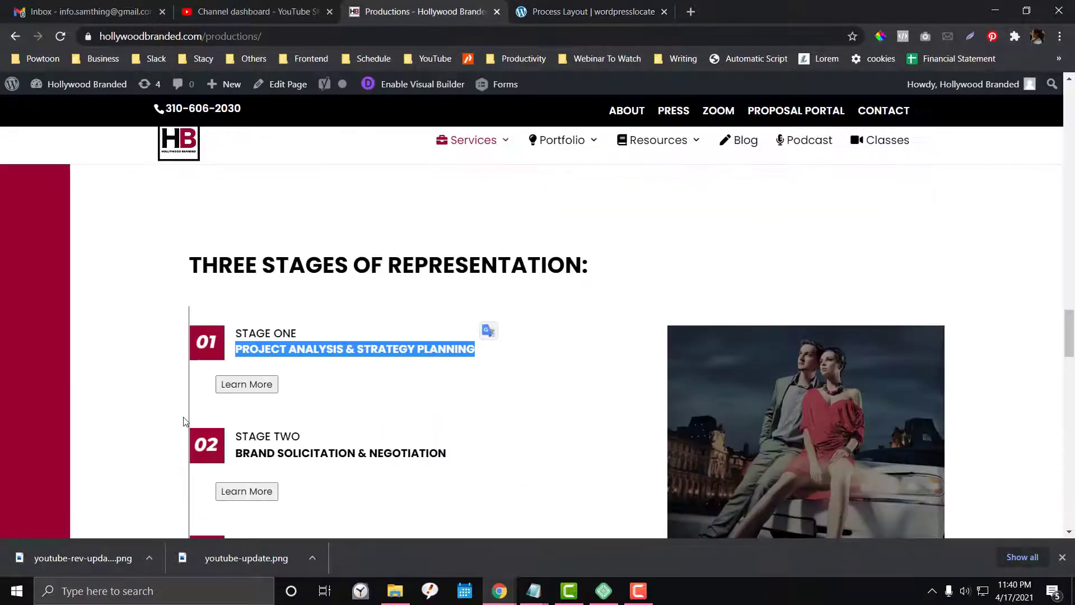
{"action": "right_click", "coordinate": [207, 338]}
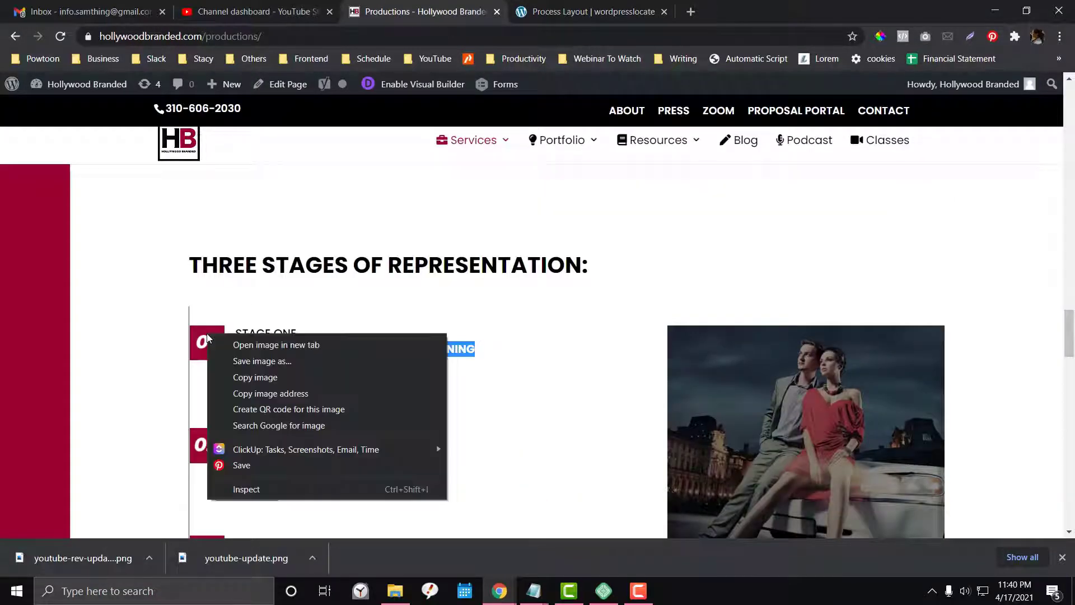
{"action": "left_click", "coordinate": [237, 361]}
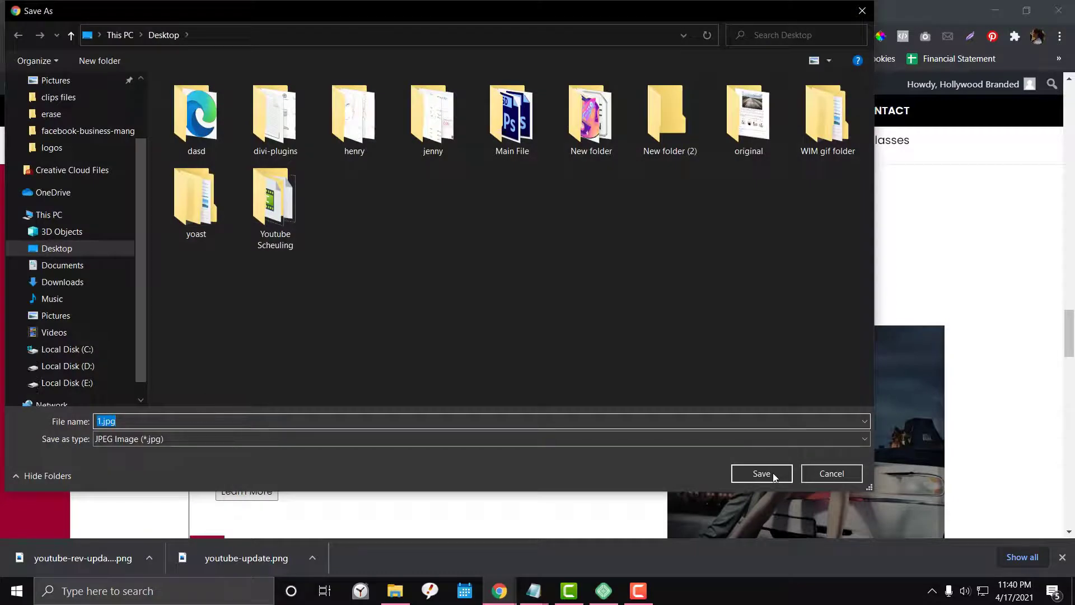
{"action": "left_click", "coordinate": [772, 472]}
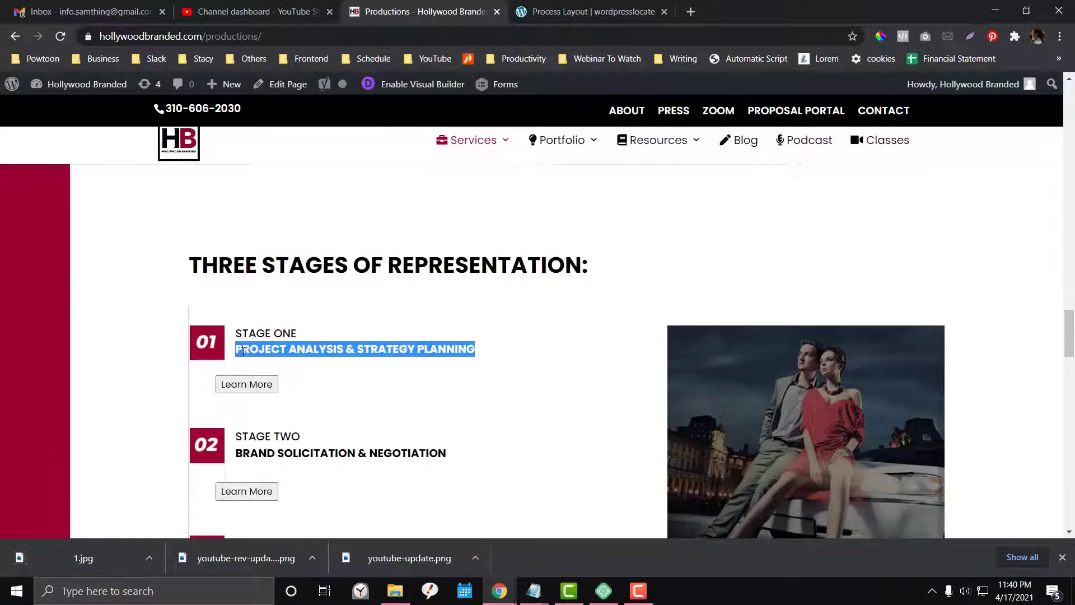
Step: Return to the Process Layout page, open the blurb's Image & Icon settings and move the dialog clear of the preview
{"action": "left_click", "coordinate": [544, 6]}
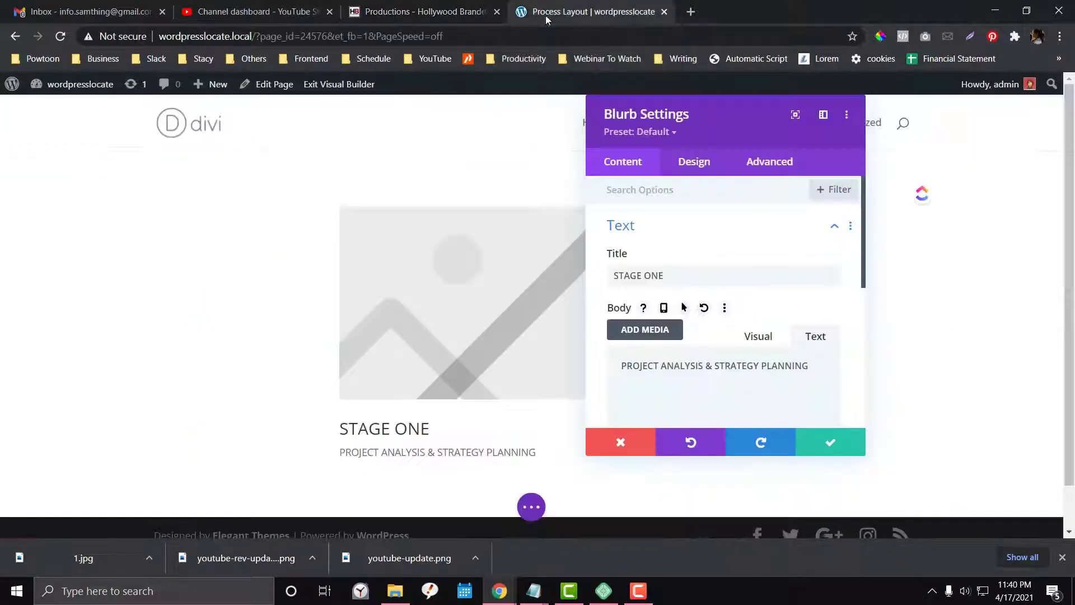
{"action": "left_click_drag", "start_coordinate": [716, 113], "coordinate": [689, 107]}
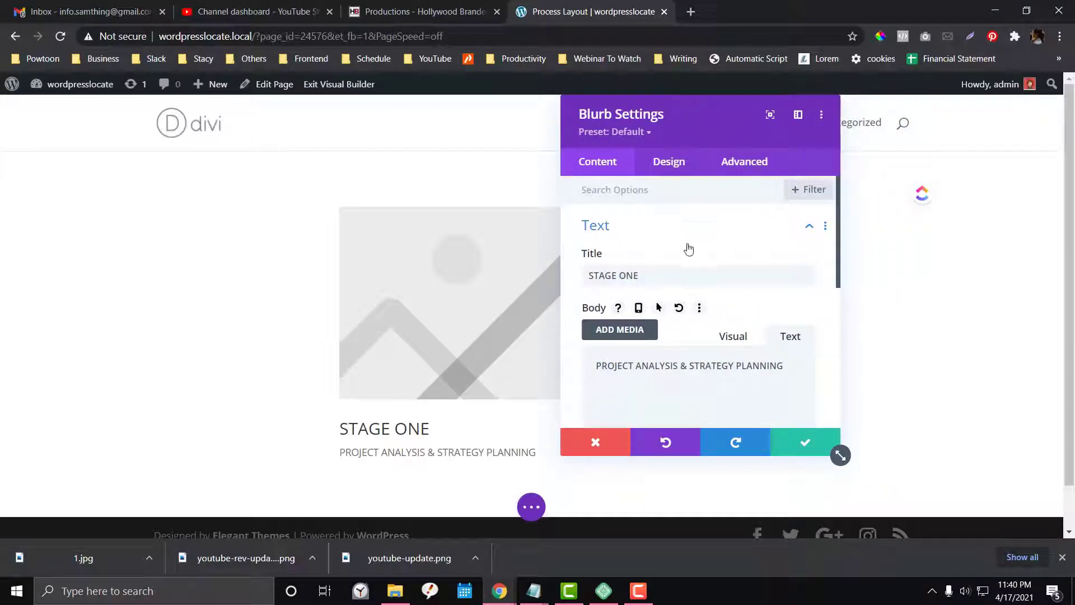
{"action": "scroll", "coordinate": [687, 248], "scroll_direction": "down", "scroll_amount": 4}
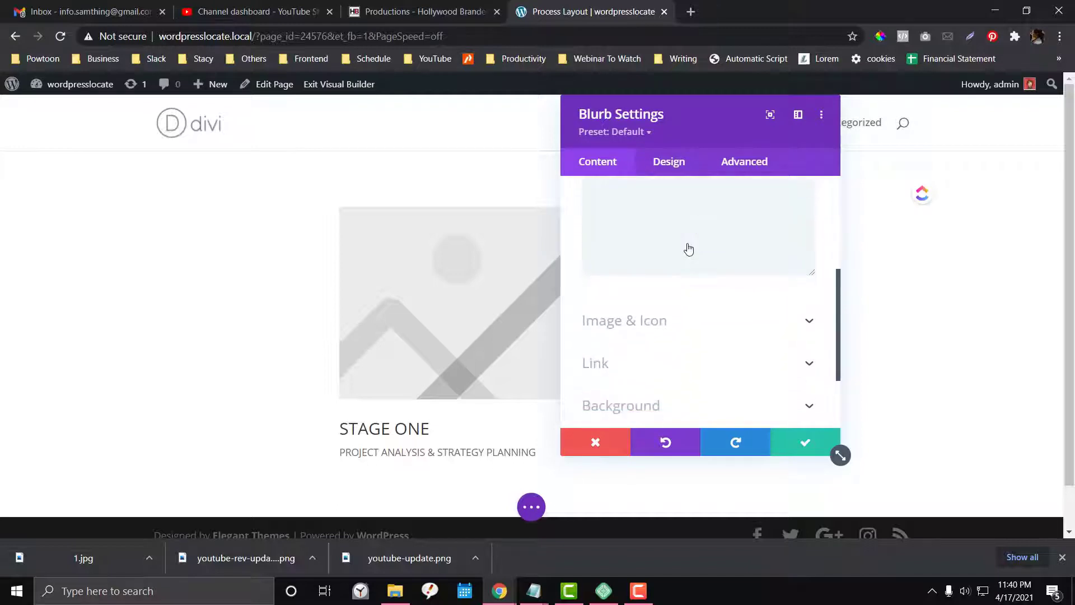
{"action": "left_click", "coordinate": [684, 326]}
{"action": "left_click_drag", "start_coordinate": [689, 123], "coordinate": [176, 117]}
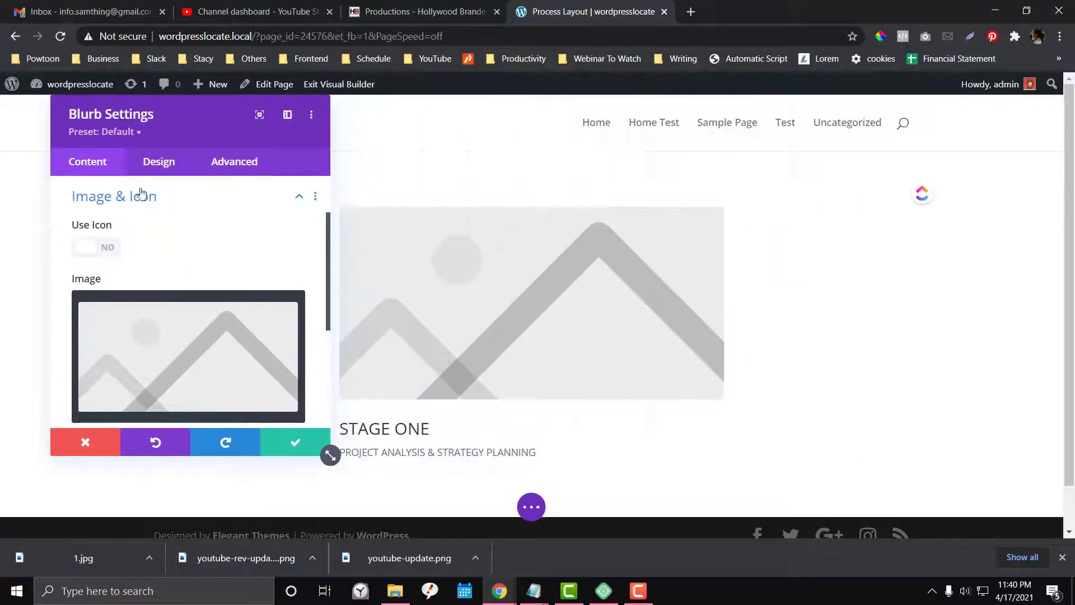
Step: Upload 1.jpg from the Desktop to the media library and use it as the blurb's image instead of an icon
{"action": "left_click", "coordinate": [105, 247]}
{"action": "left_click", "coordinate": [105, 247]}
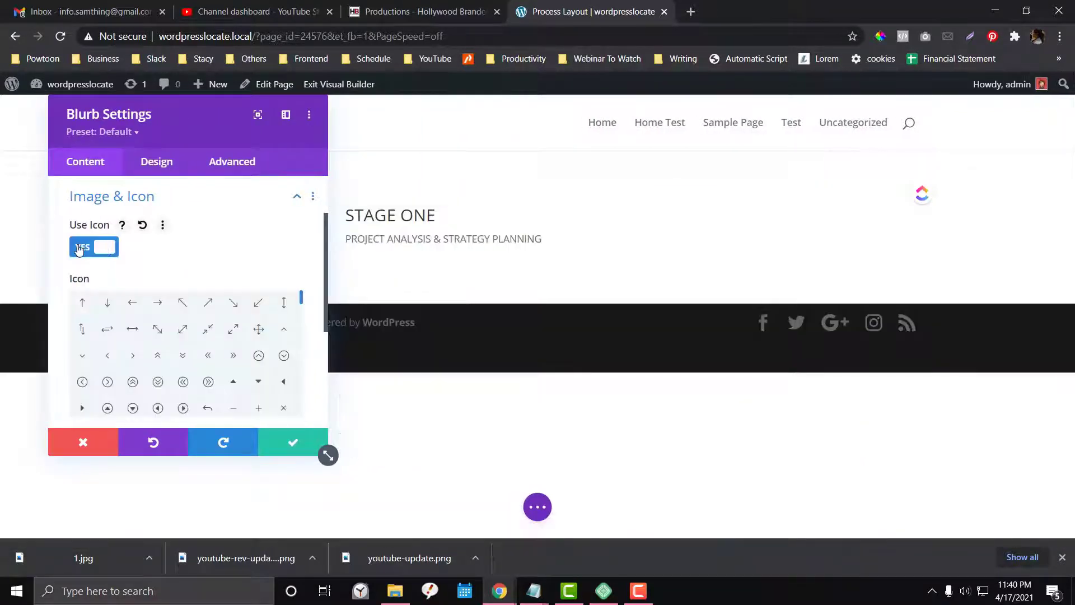
{"action": "left_click", "coordinate": [129, 314]}
{"action": "left_click", "coordinate": [199, 141]}
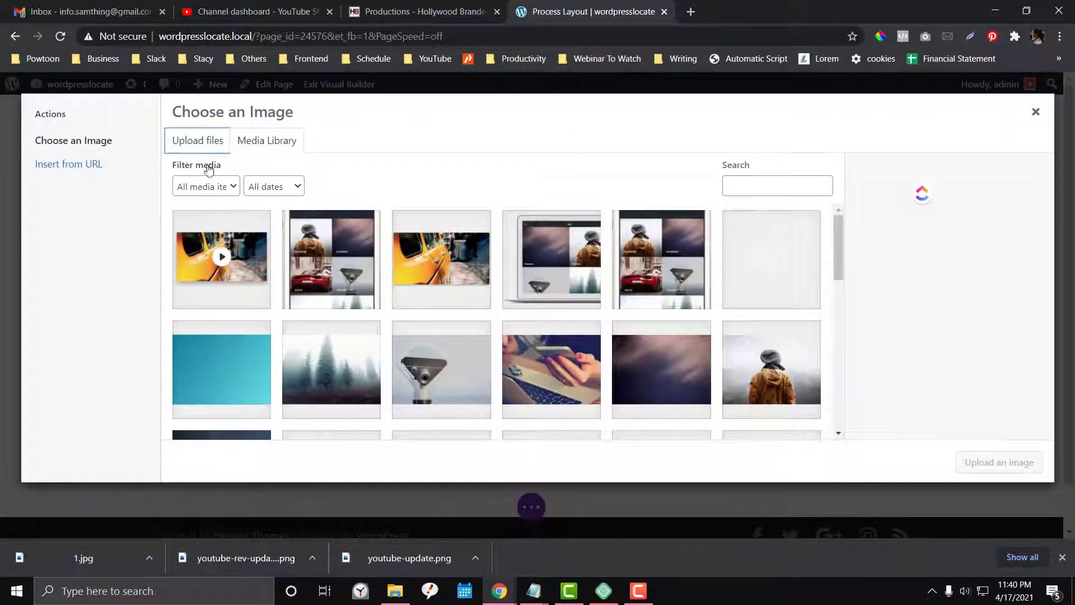
{"action": "left_click", "coordinate": [578, 315]}
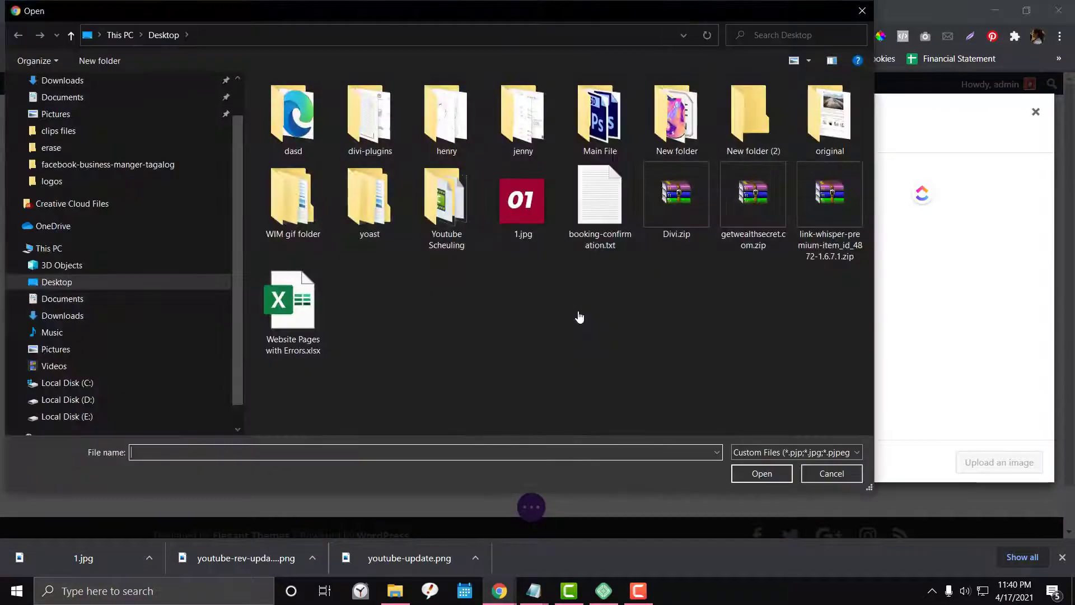
{"action": "double_click", "coordinate": [539, 202]}
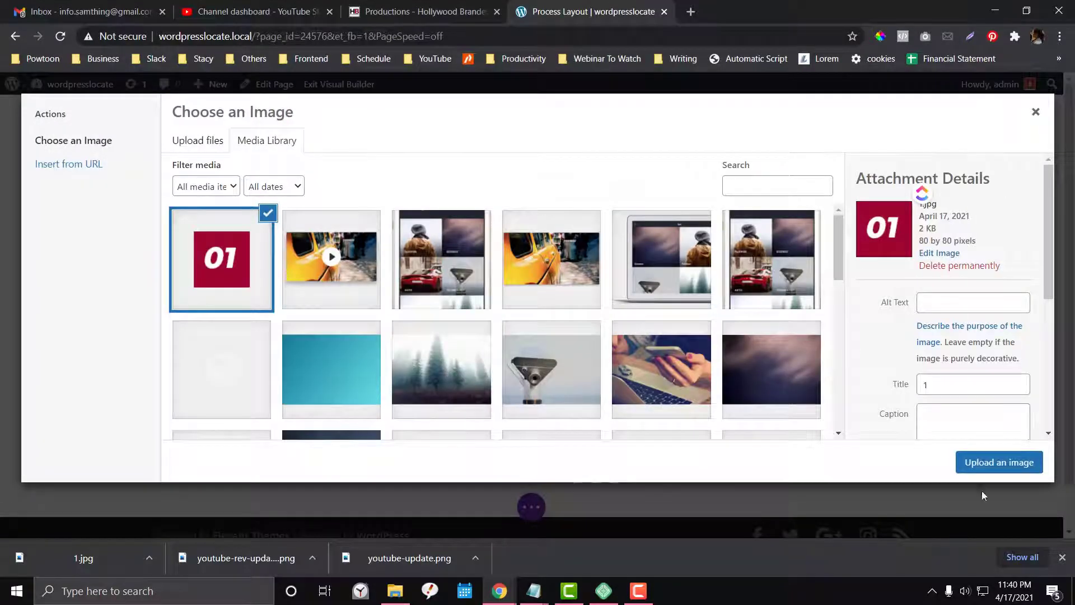
{"action": "left_click", "coordinate": [984, 462]}
Step: Set the blurb's Image/Icon Placement to Left and move the settings dialog clear of the preview
{"action": "left_click_drag", "start_coordinate": [214, 130], "coordinate": [236, 135]}
{"action": "left_click", "coordinate": [178, 167]}
{"action": "left_click", "coordinate": [161, 232]}
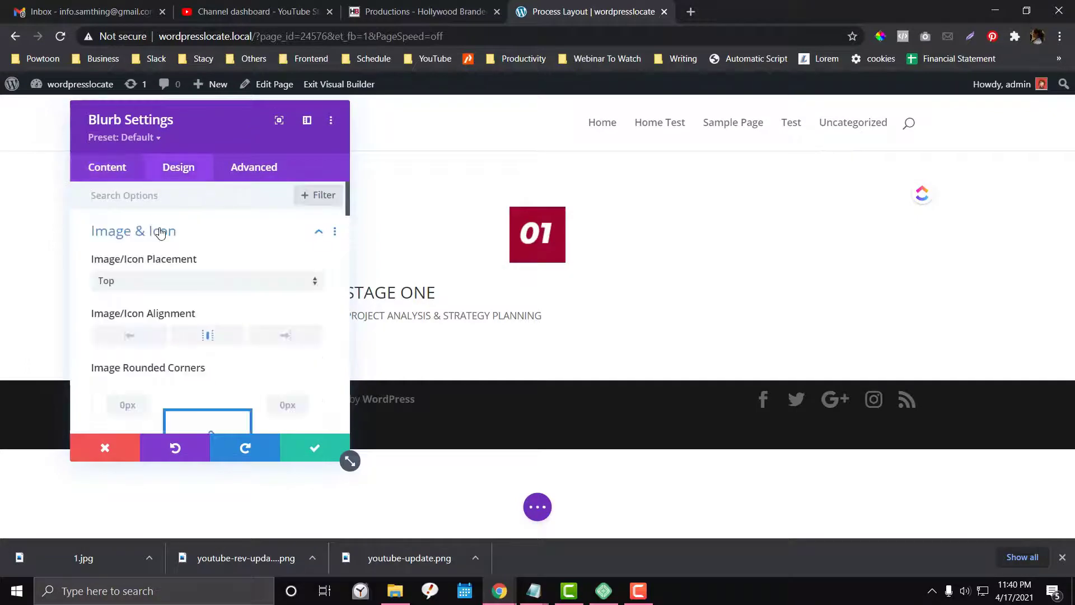
{"action": "left_click", "coordinate": [162, 278]}
{"action": "left_click", "coordinate": [162, 315]}
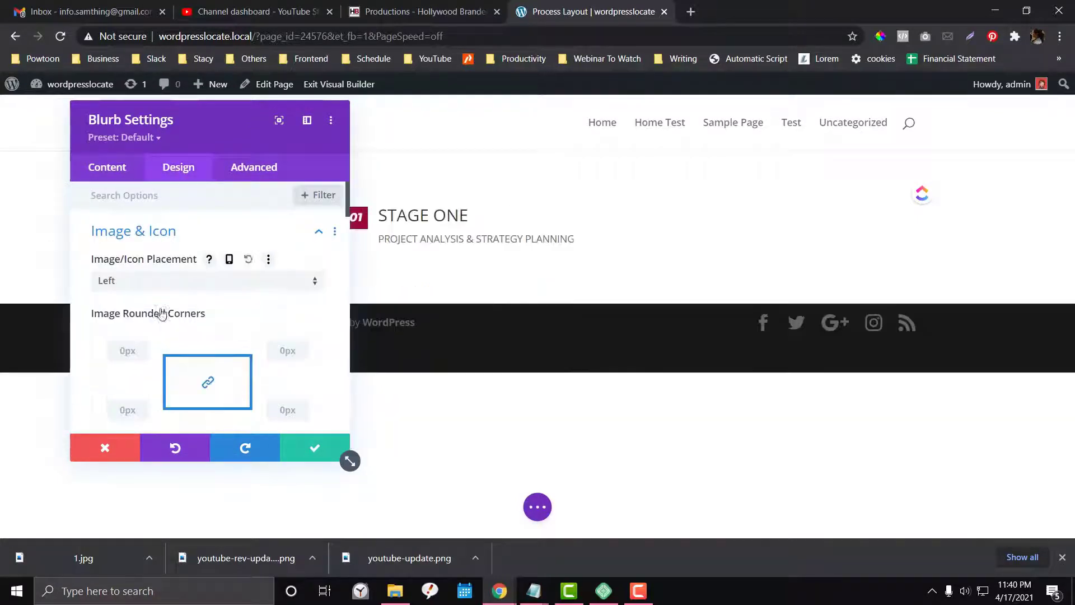
{"action": "left_click_drag", "start_coordinate": [240, 147], "coordinate": [884, 163]}
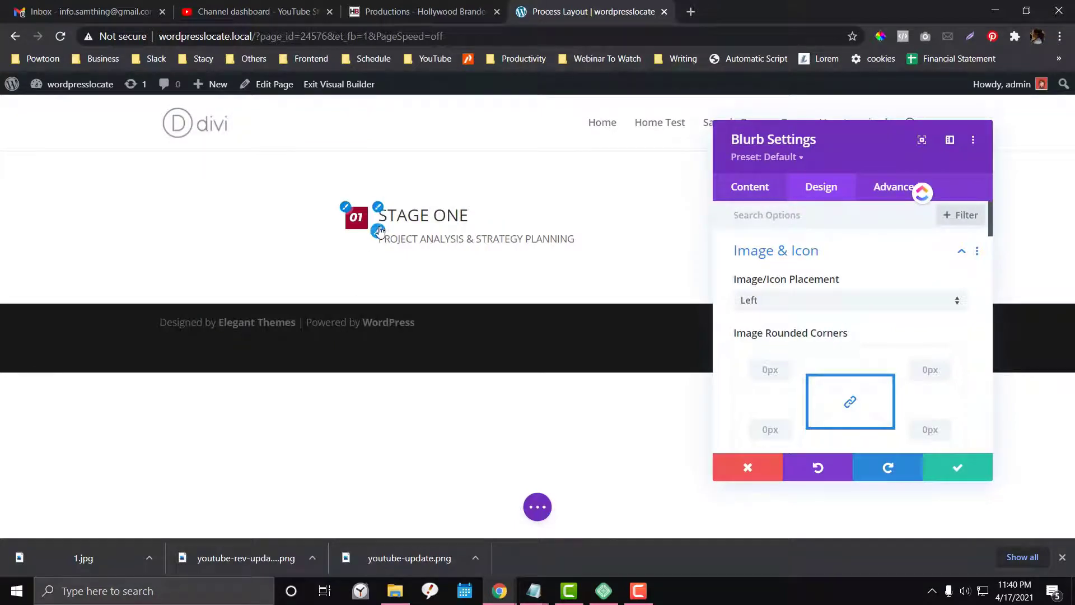
Step: Add the custom CSS rule "width:100px;" to the blurb's Blurb Image element
{"action": "mouse_move", "coordinate": [355, 222]}
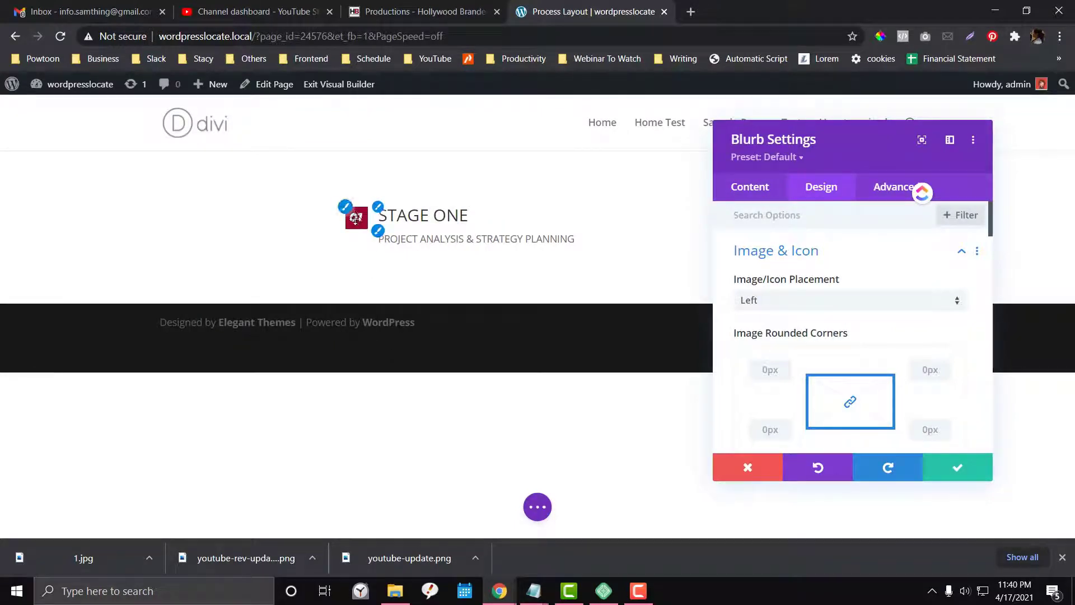
{"action": "left_click", "coordinate": [889, 187]}
{"action": "left_click", "coordinate": [843, 251]}
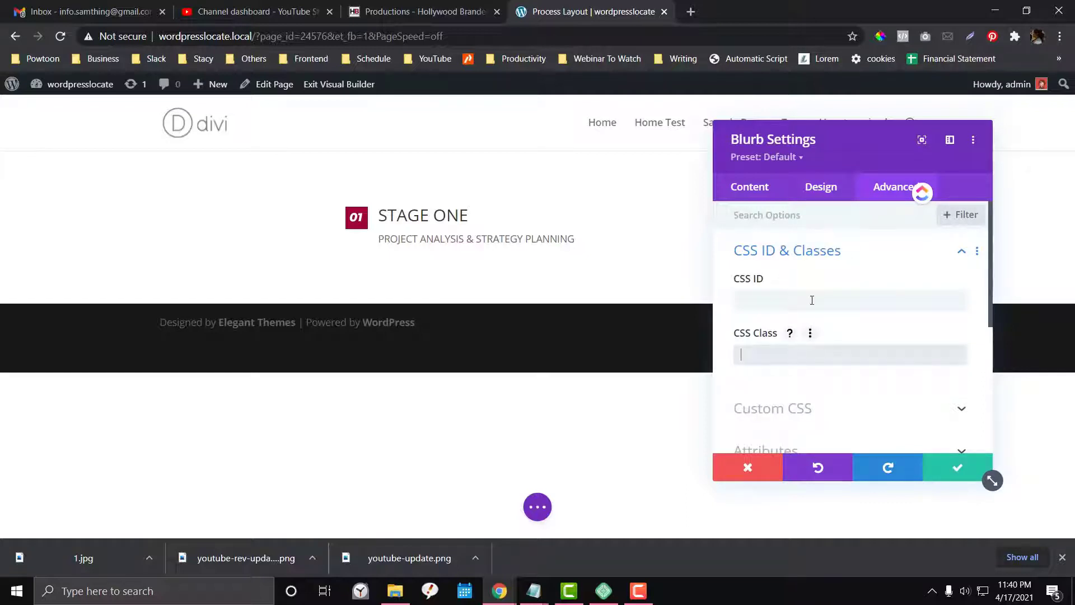
{"action": "scroll", "coordinate": [854, 357], "scroll_direction": "down", "scroll_amount": 4}
{"action": "scroll", "coordinate": [835, 305], "scroll_direction": "up", "scroll_amount": 1}
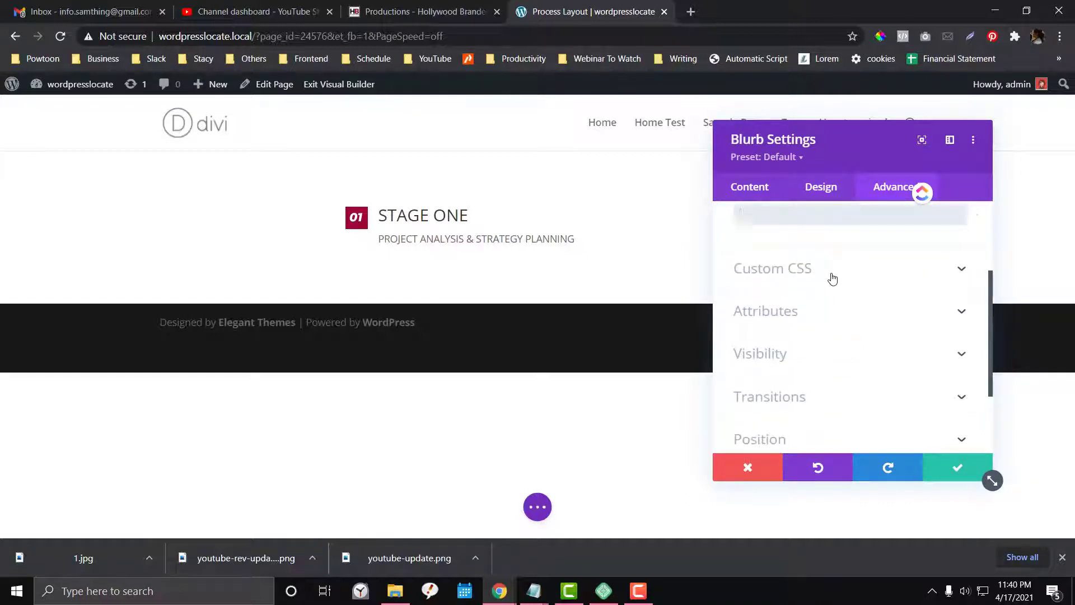
{"action": "left_click", "coordinate": [833, 278]}
{"action": "scroll", "coordinate": [831, 322], "scroll_direction": "down", "scroll_amount": 5}
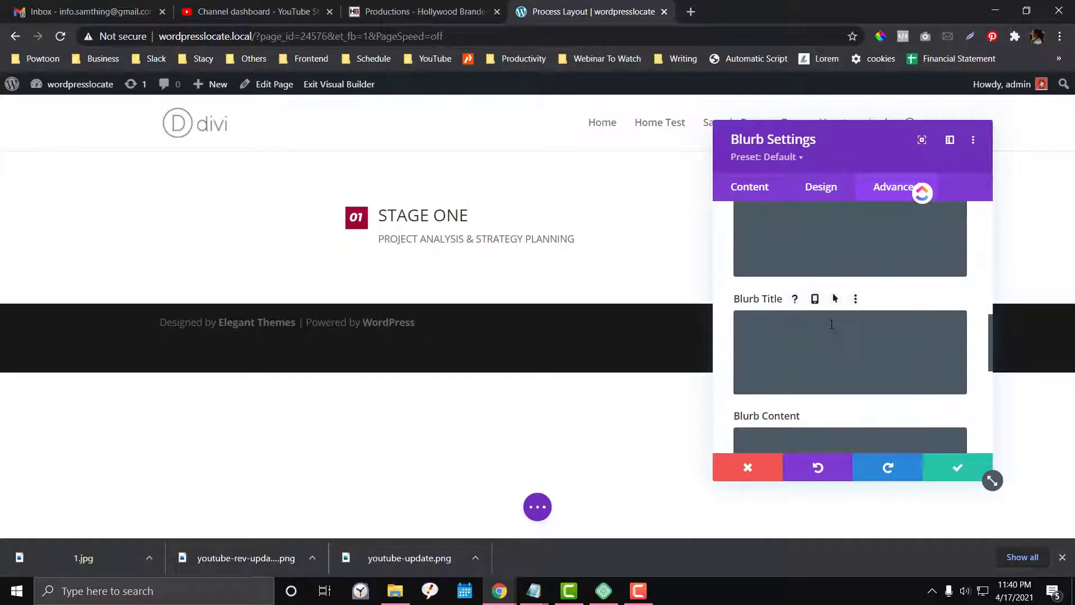
{"action": "scroll", "coordinate": [831, 323], "scroll_direction": "down", "scroll_amount": 4}
{"action": "scroll", "coordinate": [831, 327], "scroll_direction": "up", "scroll_amount": 4}
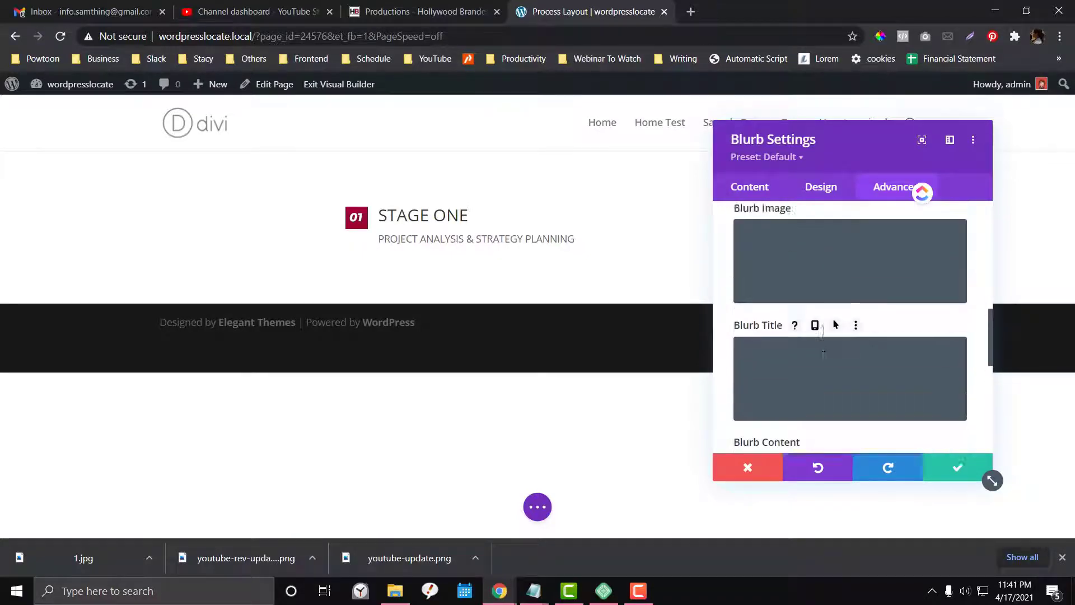
{"action": "scroll", "coordinate": [822, 354], "scroll_direction": "up", "scroll_amount": 2}
{"action": "left_click", "coordinate": [787, 361]}
{"action": "type", "text": "w"}
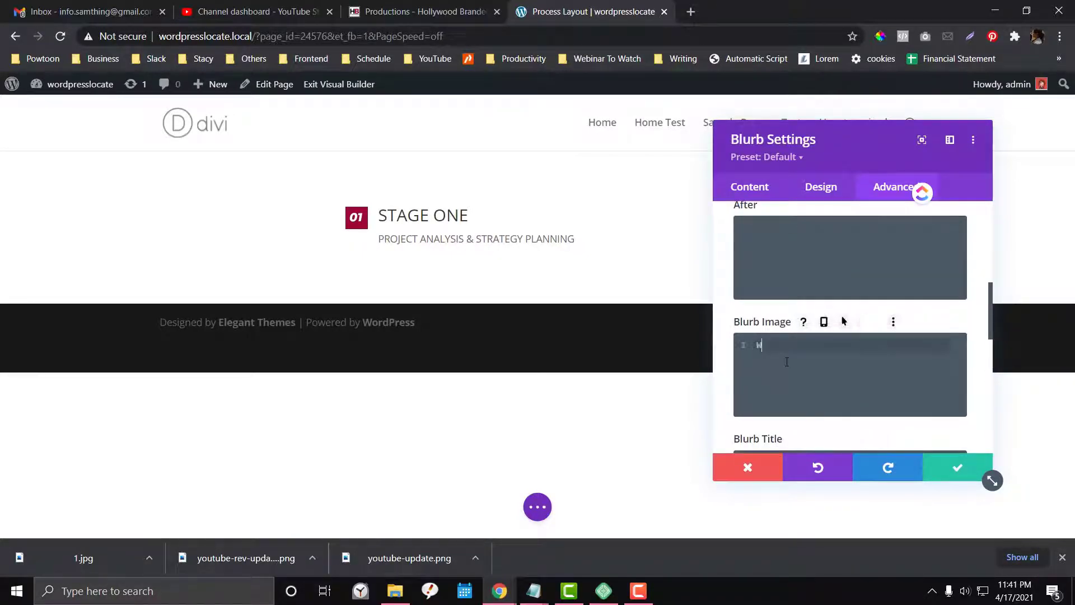
{"action": "type", "text": "id"}
{"action": "key", "text": "BackSpace"}
{"action": "key", "text": "BackSpace"}
{"action": "type", "text": "ud"}
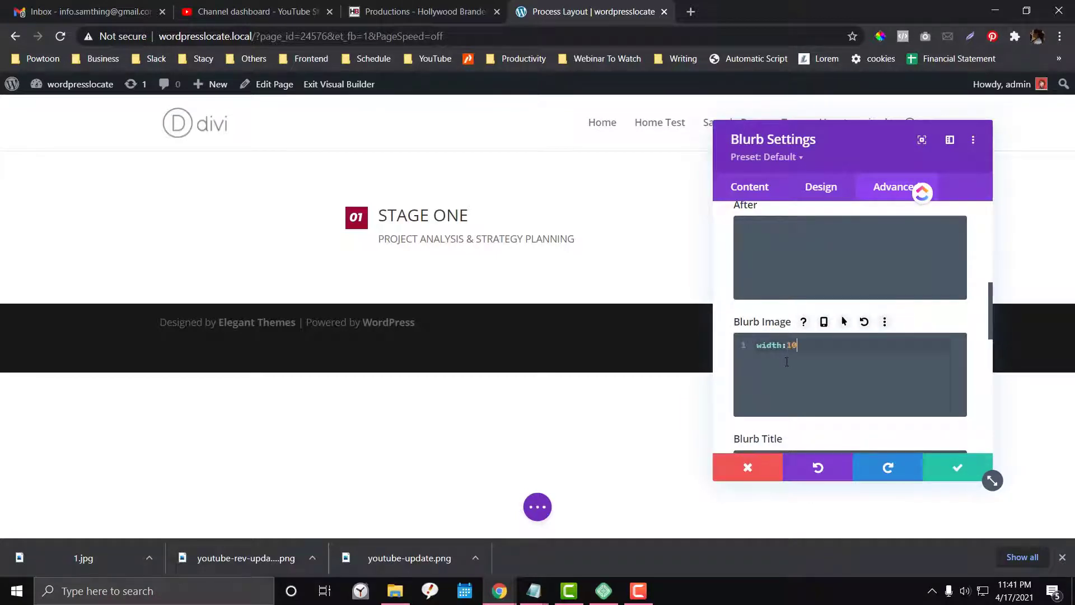
{"action": "type", "text": ";"}
{"action": "key", "text": "ctrl+a"}
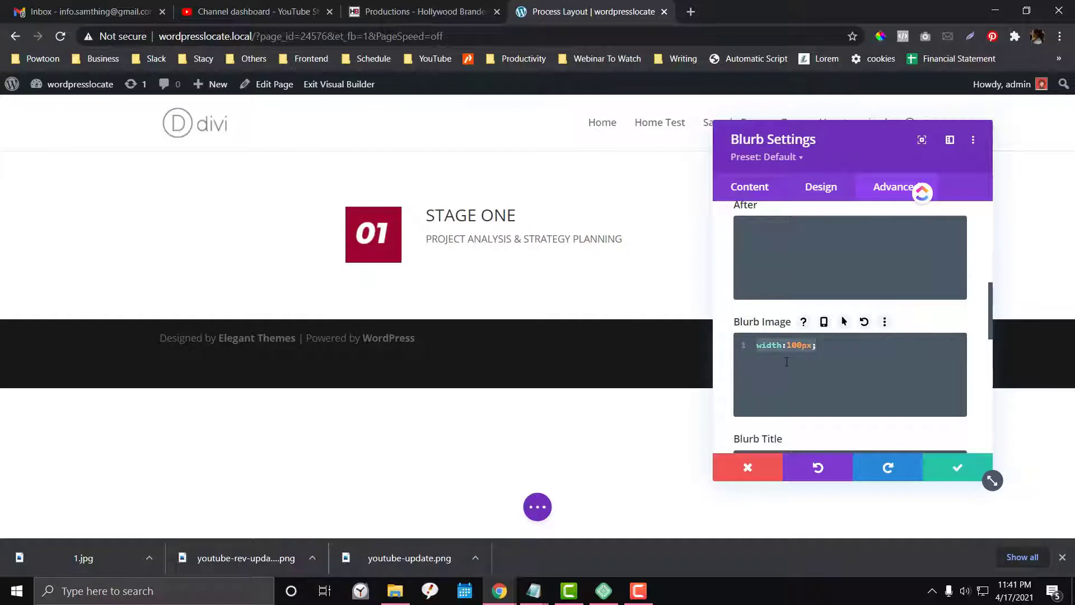
Step: Try 80px as the width in the Blurb Image custom CSS, and settle on 50px
{"action": "left_click", "coordinate": [786, 361]}
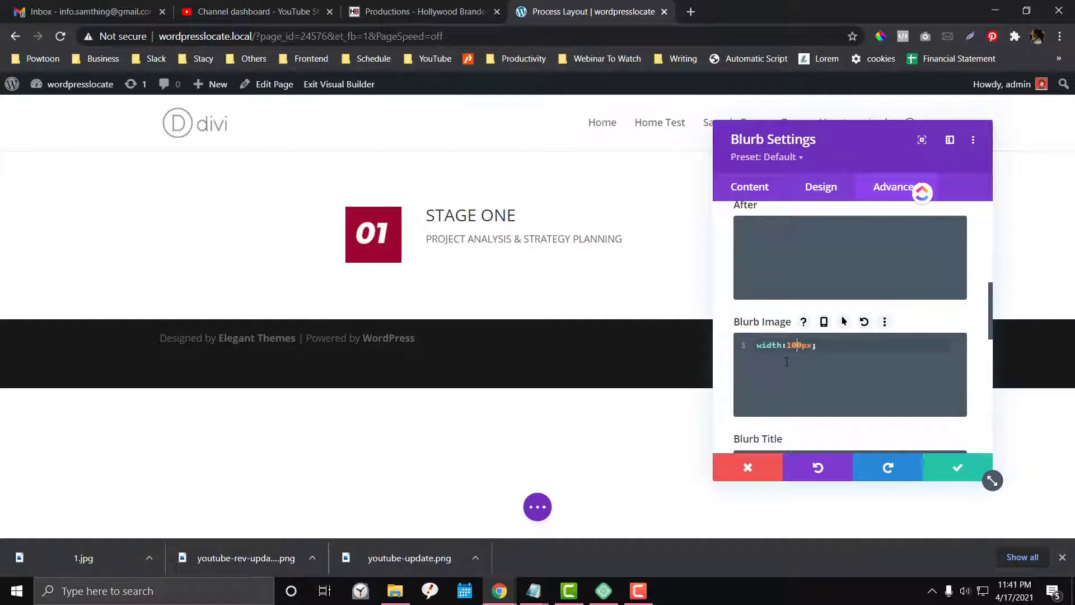
{"action": "key", "text": "BackSpace"}
{"action": "key", "text": "BackSpace"}
{"action": "type", "text": "8"}
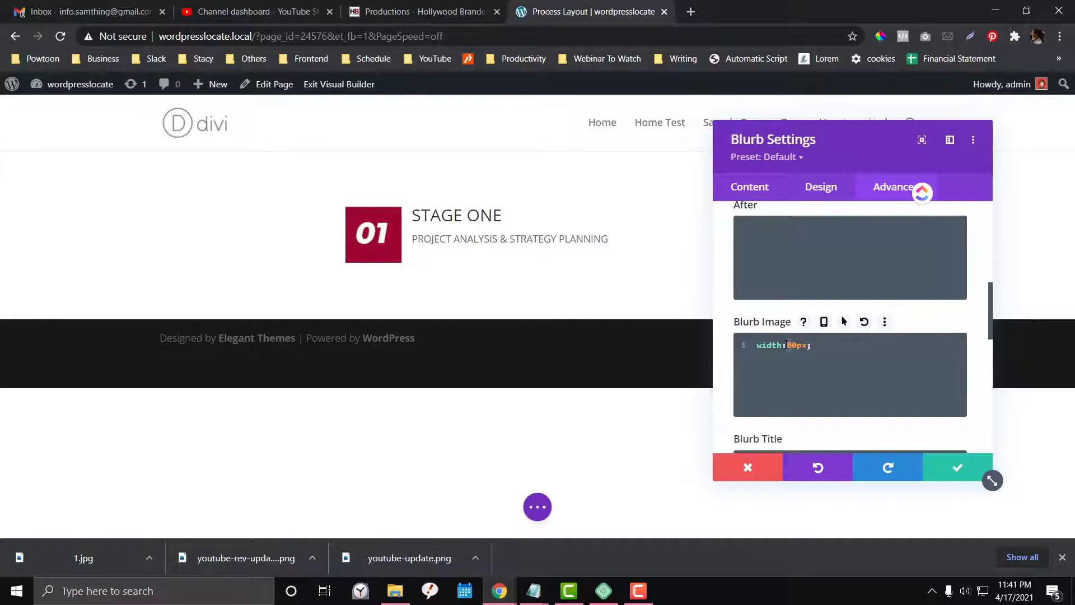
{"action": "scroll", "coordinate": [831, 372], "scroll_direction": "up", "scroll_amount": 6}
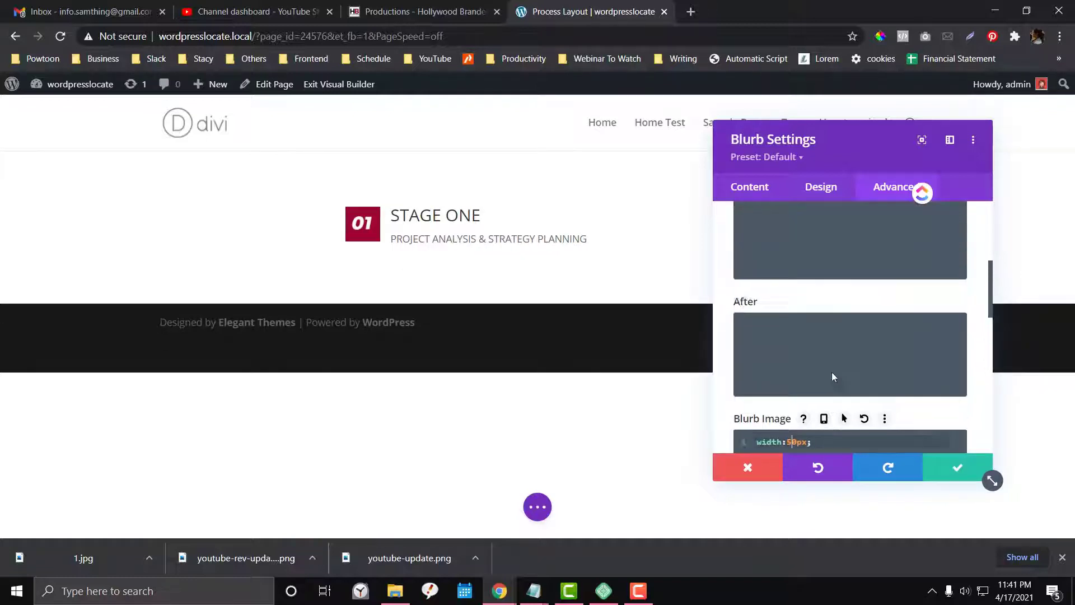
Step: Check the vertical line beside the three stages on the Hollywood Branded Productions page, and return to the Process Layout page
{"action": "left_click", "coordinate": [830, 250]}
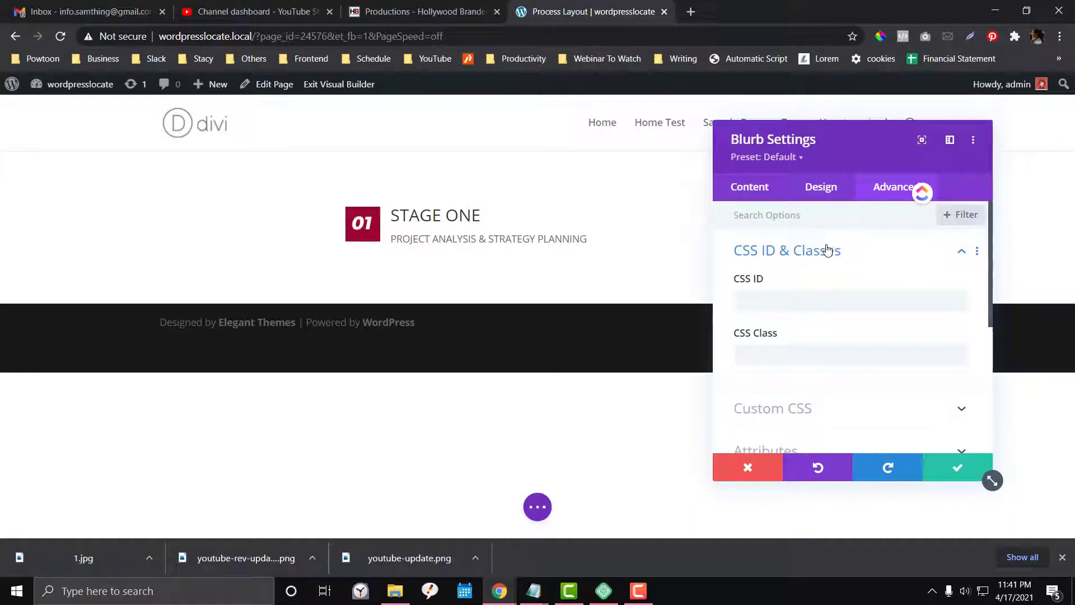
{"action": "left_click", "coordinate": [795, 358]}
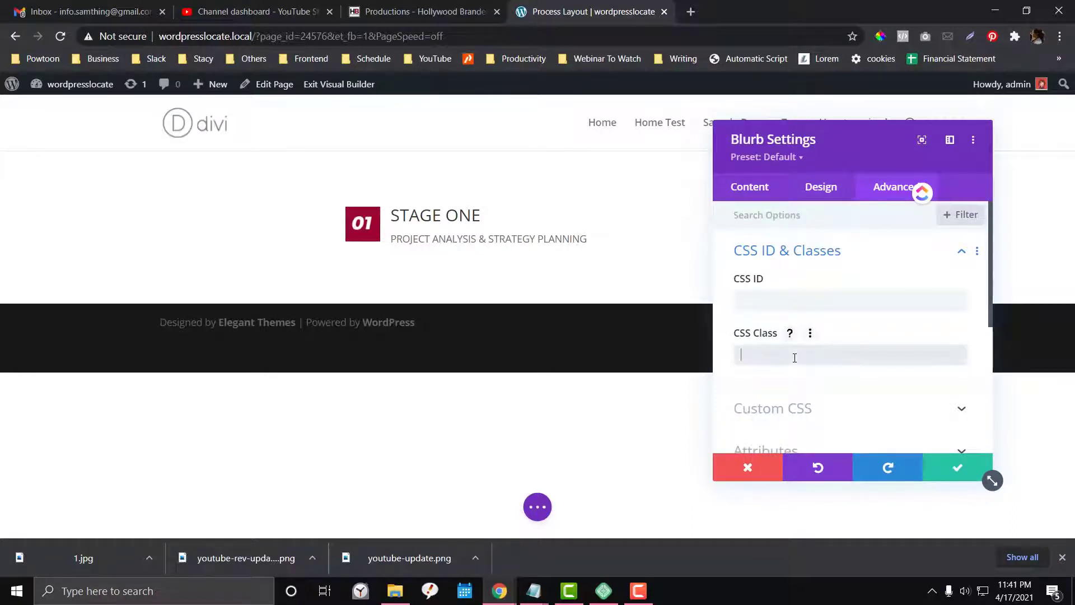
{"action": "key", "text": "ctrl+shift+Tab"}
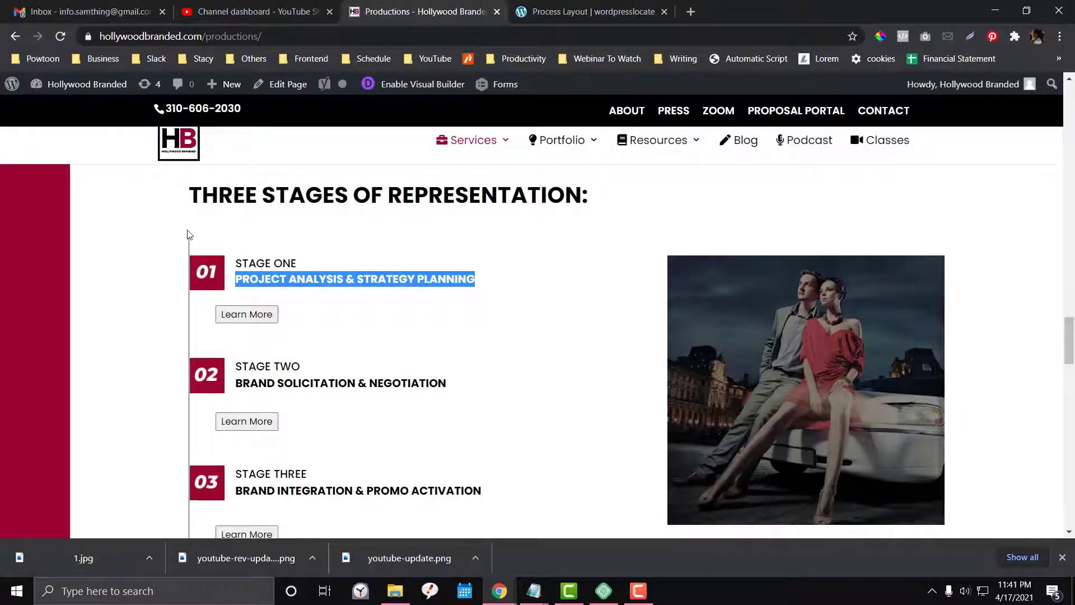
{"action": "left_click", "coordinate": [588, 12]}
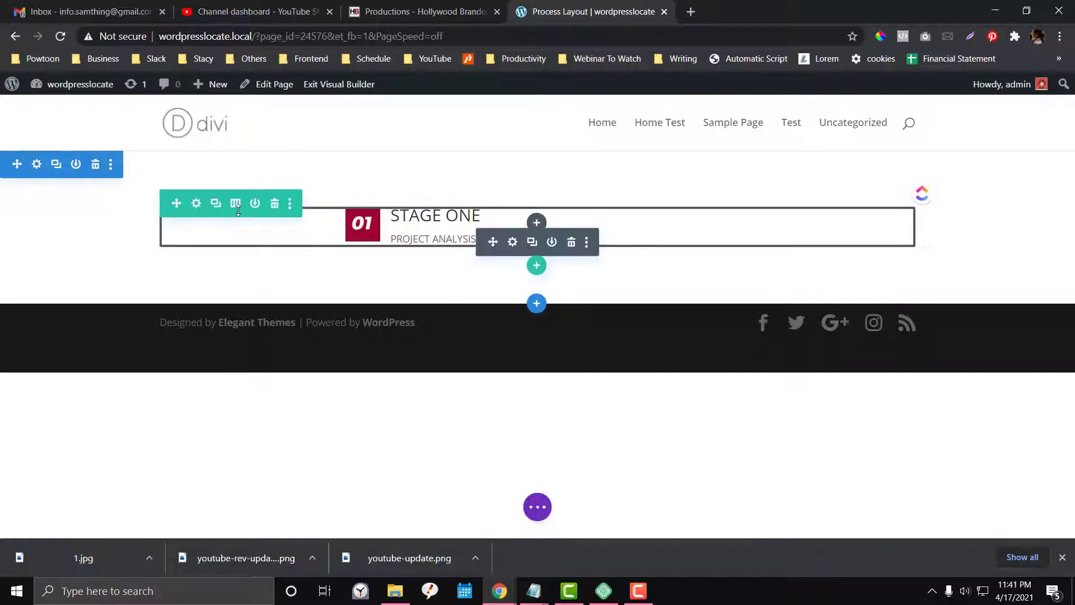
Step: Give the row containing the blurb a left border 1px wide and save the row settings
{"action": "left_click", "coordinate": [281, 211]}
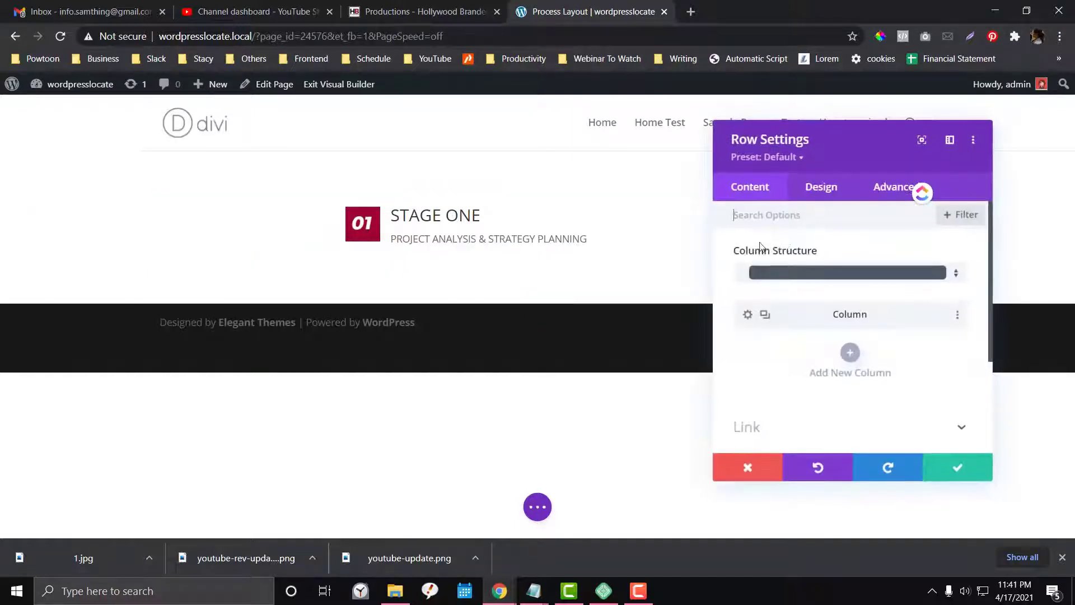
{"action": "left_click", "coordinate": [822, 187]}
{"action": "left_click", "coordinate": [796, 347]}
{"action": "scroll", "coordinate": [806, 342], "scroll_direction": "down", "scroll_amount": 3}
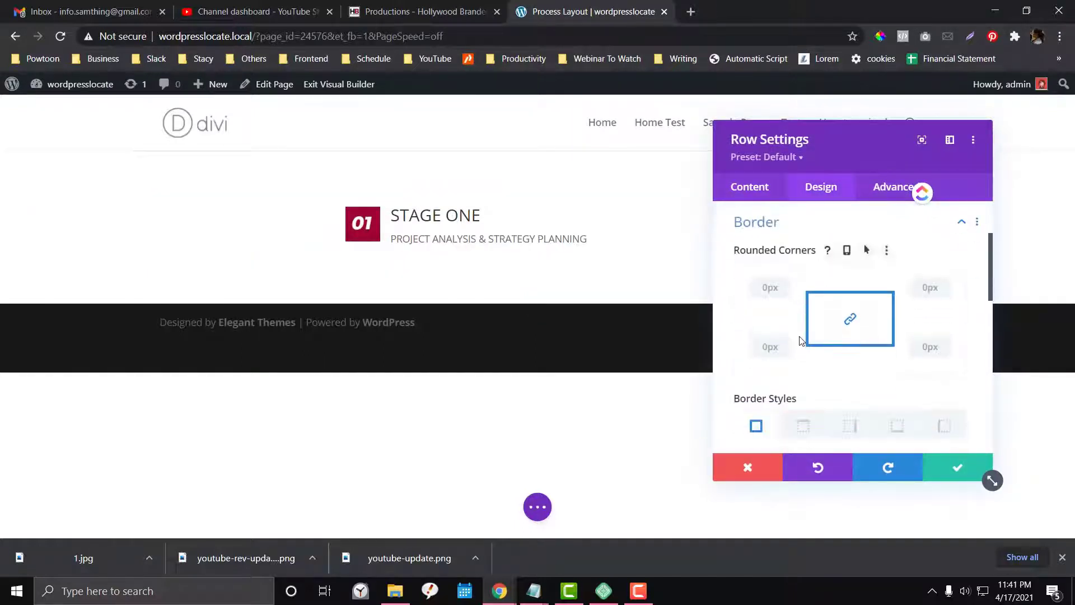
{"action": "left_click", "coordinate": [944, 355]}
{"action": "scroll", "coordinate": [821, 364], "scroll_direction": "down", "scroll_amount": 2}
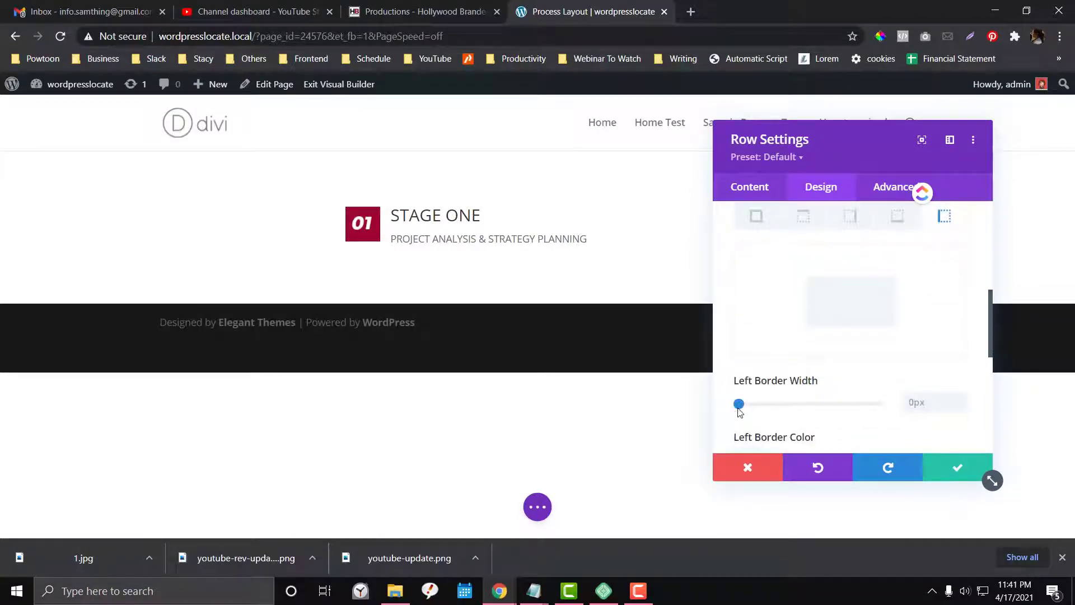
{"action": "left_click_drag", "start_coordinate": [741, 407], "coordinate": [743, 407]}
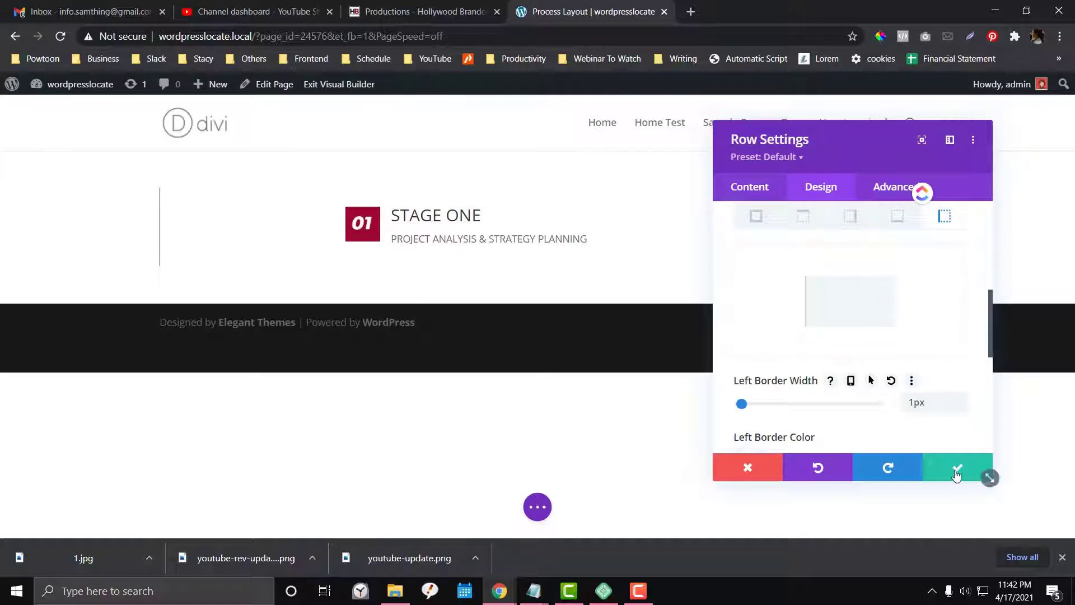
{"action": "left_click", "coordinate": [982, 473]}
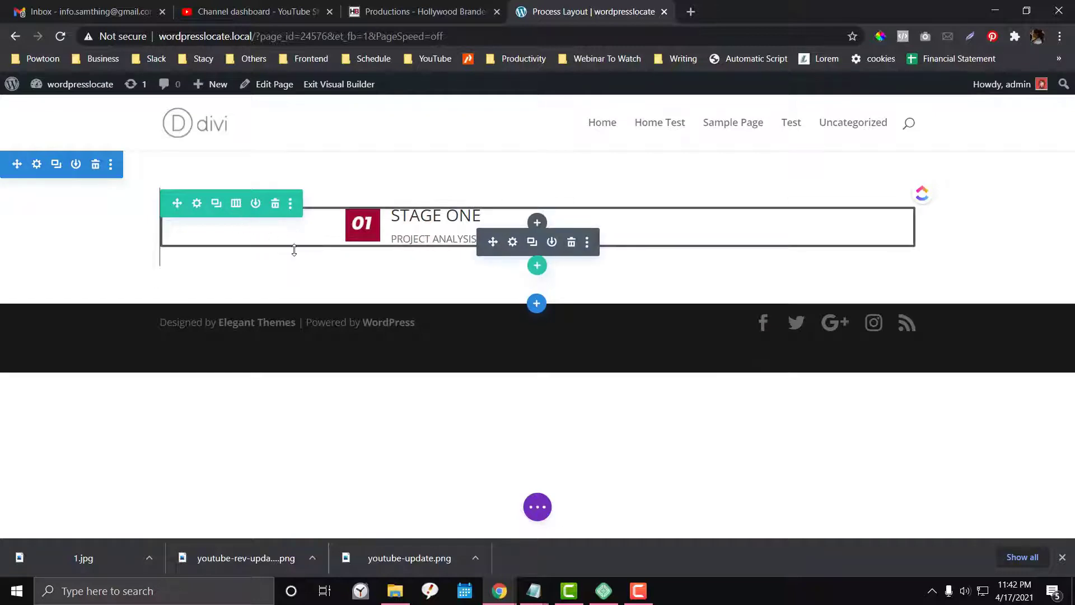
Step: Duplicate the STAGE ONE blurb three times within the row and save the page as a draft
{"action": "left_click", "coordinate": [531, 242]}
{"action": "left_click", "coordinate": [531, 275]}
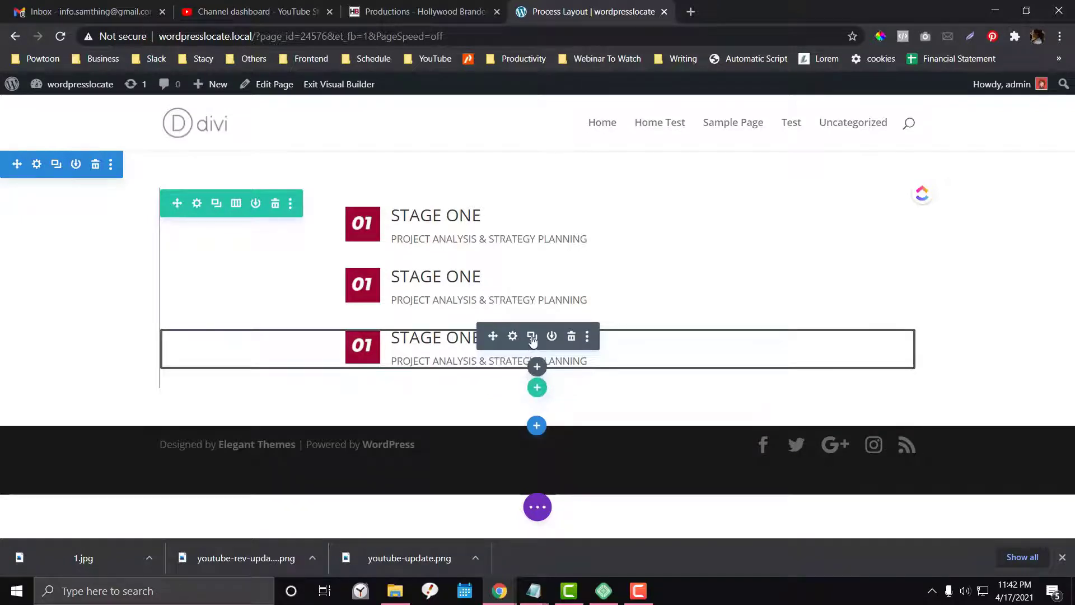
{"action": "left_click", "coordinate": [532, 336]}
{"action": "scroll", "coordinate": [481, 465], "scroll_direction": "down", "scroll_amount": 1}
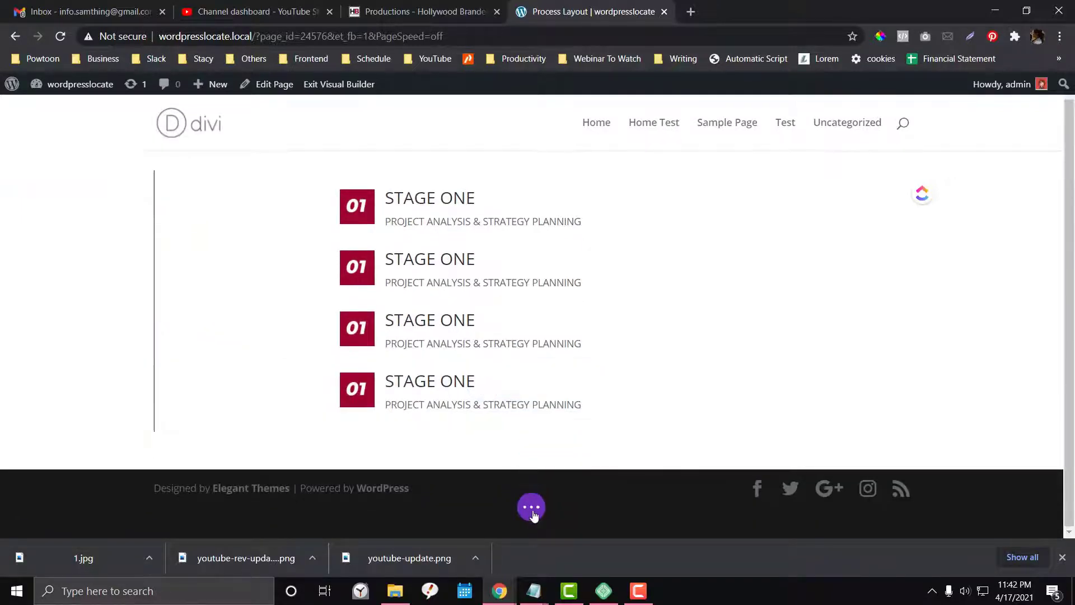
{"action": "left_click", "coordinate": [530, 507]}
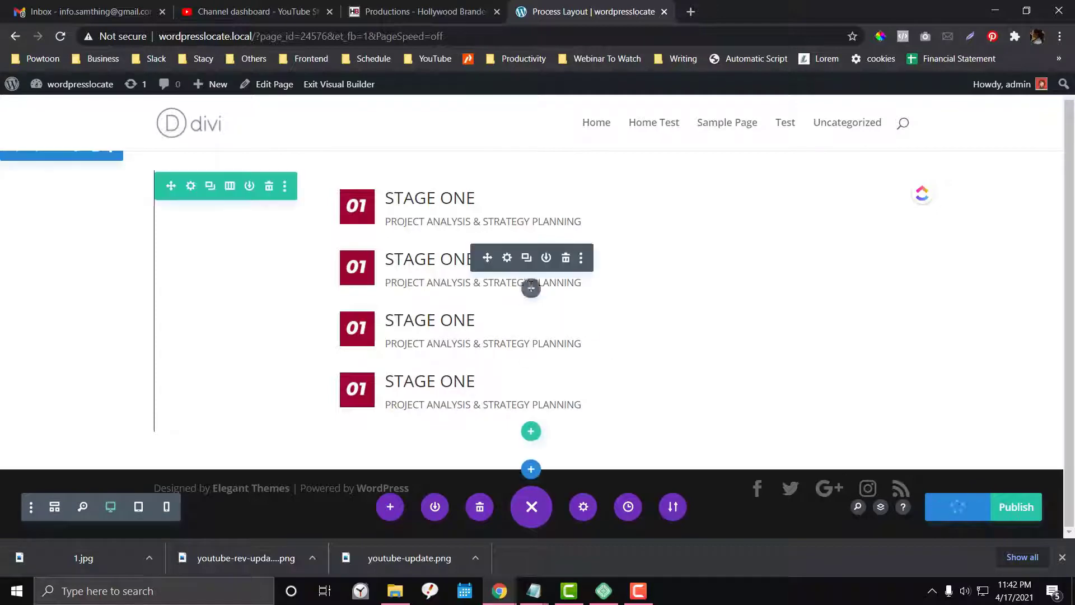
Step: Check the Learn More button under stage one on the Productions page, and view the modules available for insertion below the first blurb
{"action": "left_click", "coordinate": [417, 11]}
{"action": "left_click", "coordinate": [242, 317]}
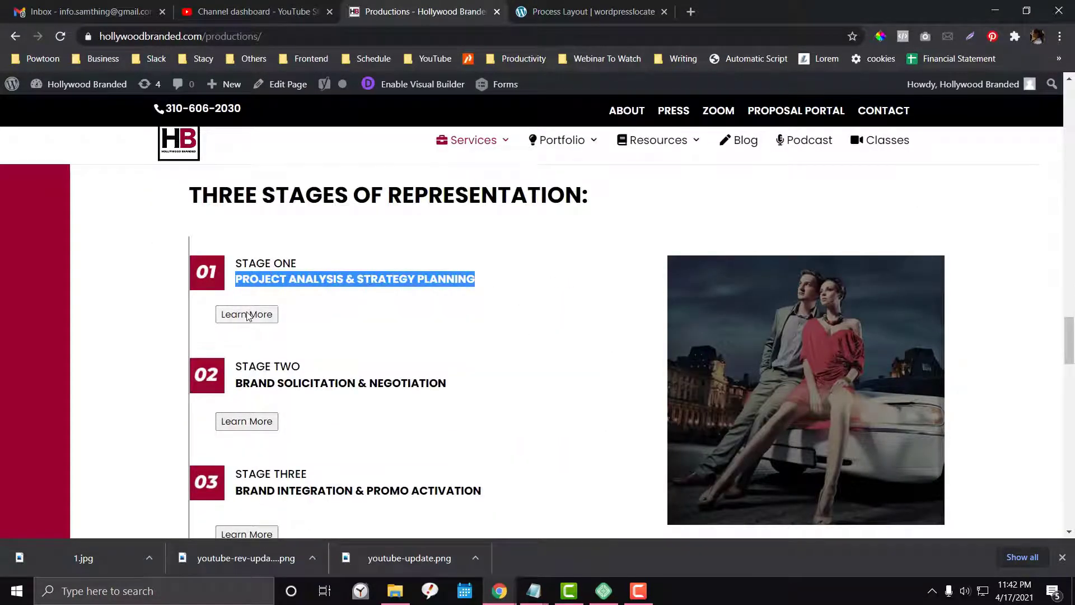
{"action": "left_click", "coordinate": [224, 315]}
{"action": "left_click", "coordinate": [588, 11]}
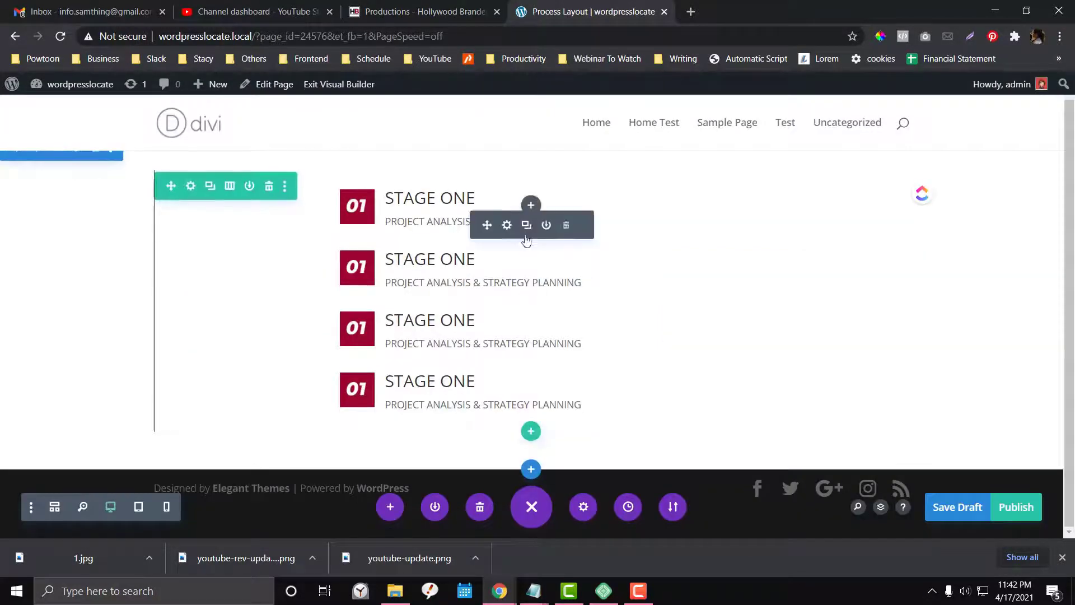
{"action": "left_click", "coordinate": [531, 205]}
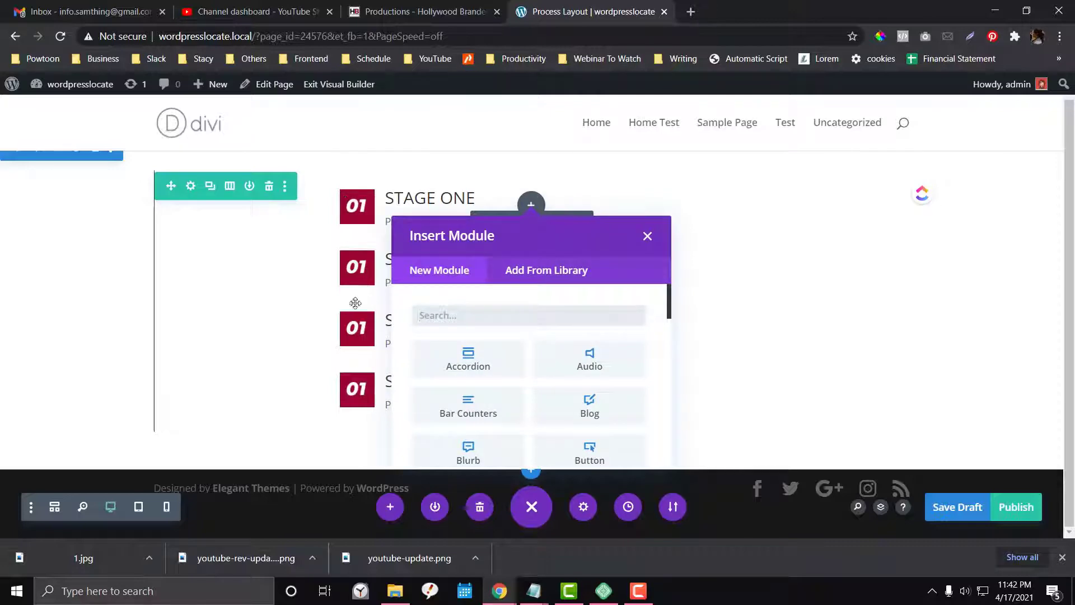
{"action": "left_click", "coordinate": [645, 236]}
Step: Examine the stage headings, subtitles and Learn More buttons on the Hollywood Branded Productions page, and return to the Process Layout page
{"action": "key", "text": "ctrl+shift+Tab"}
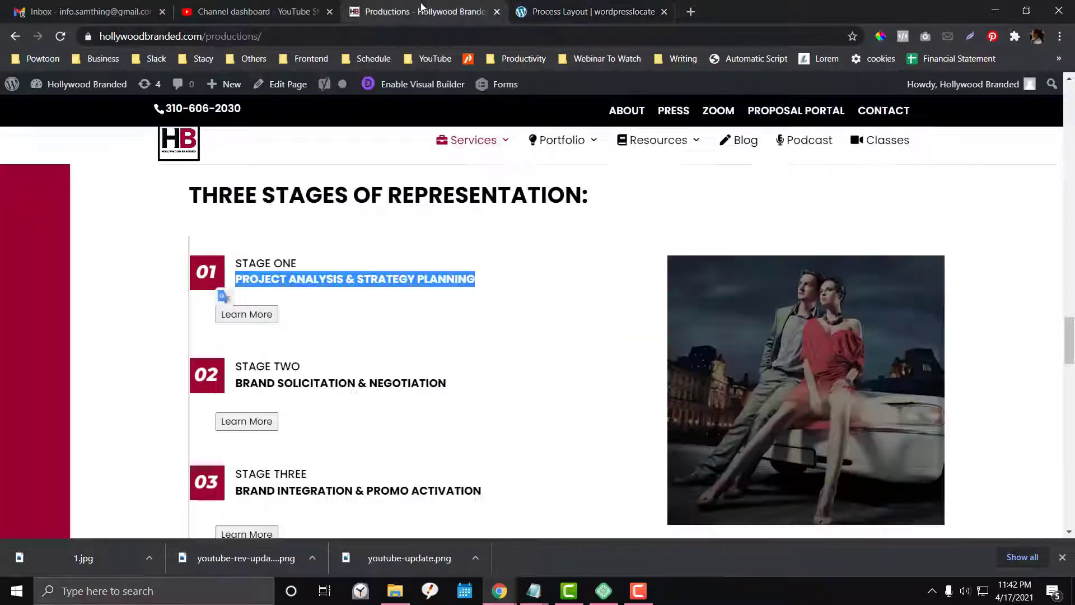
{"action": "scroll", "coordinate": [240, 292], "scroll_direction": "down", "scroll_amount": 1}
{"action": "left_click_drag", "start_coordinate": [241, 291], "coordinate": [464, 336]}
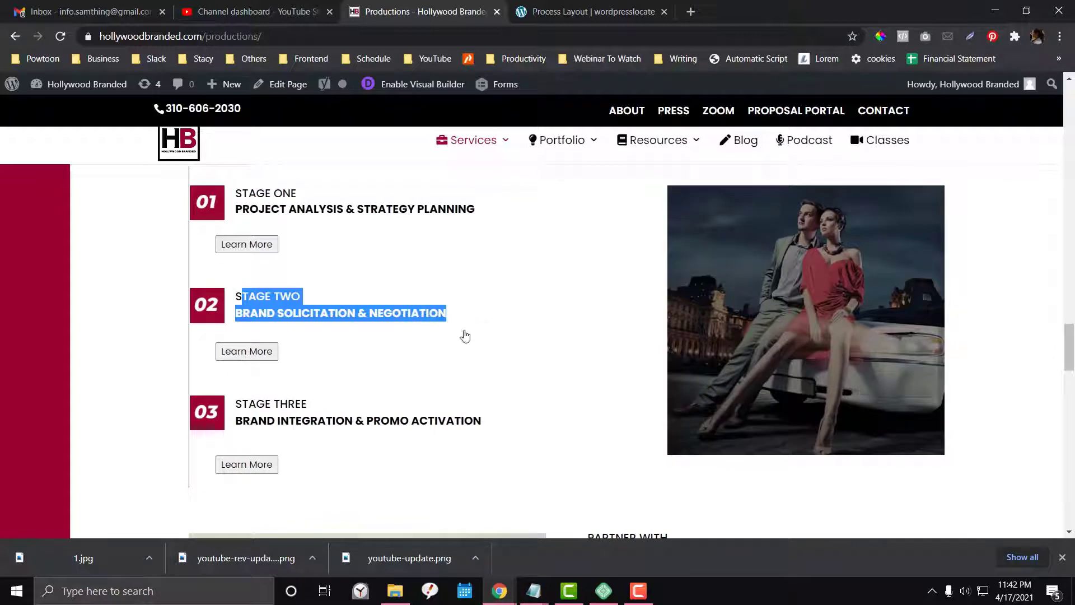
{"action": "key", "text": "ctrl+Tab"}
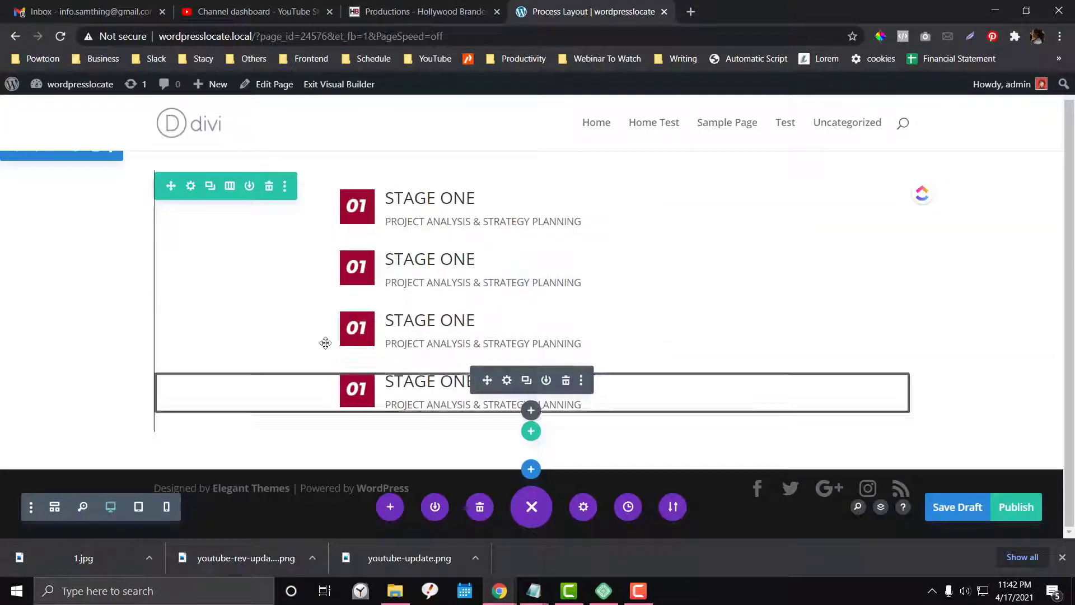
Step: Insert a Toggle module directly below the first STAGE ONE blurb
{"action": "left_click", "coordinate": [529, 204]}
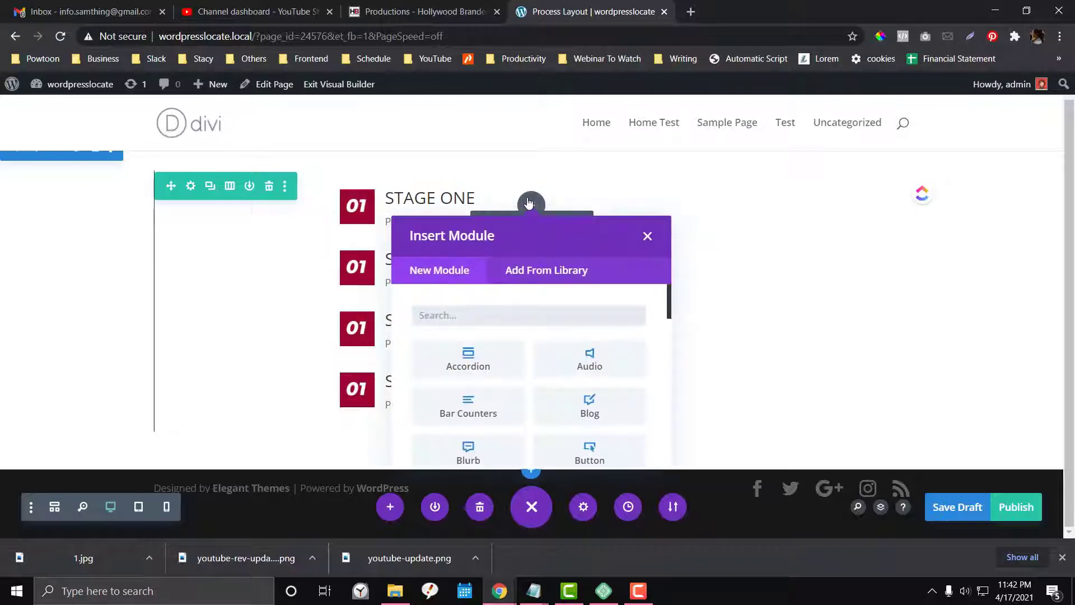
{"action": "type", "text": "ac"}
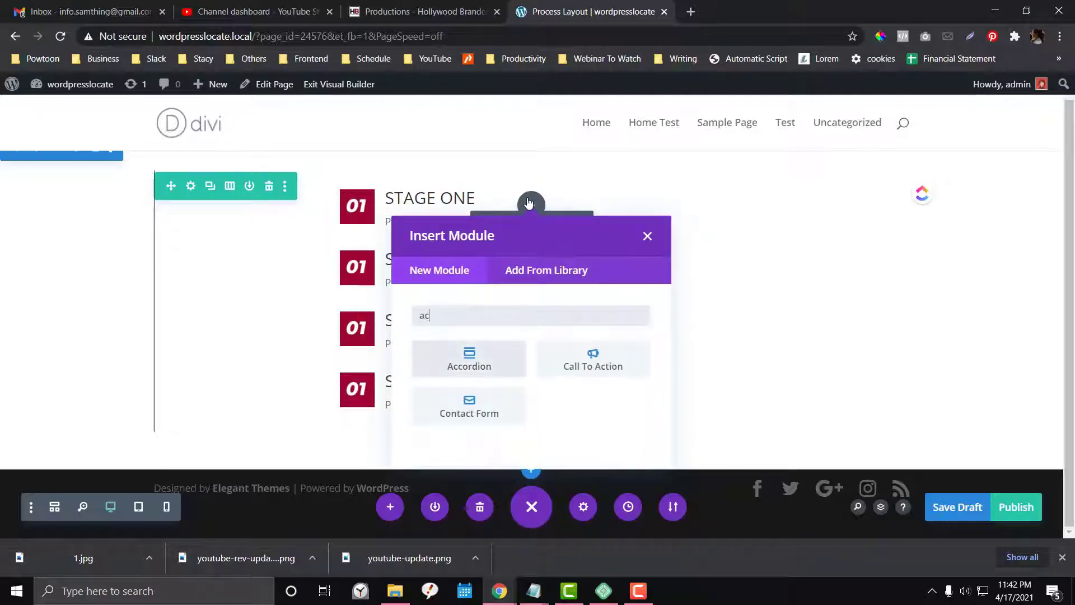
{"action": "key", "text": "BackSpace"}
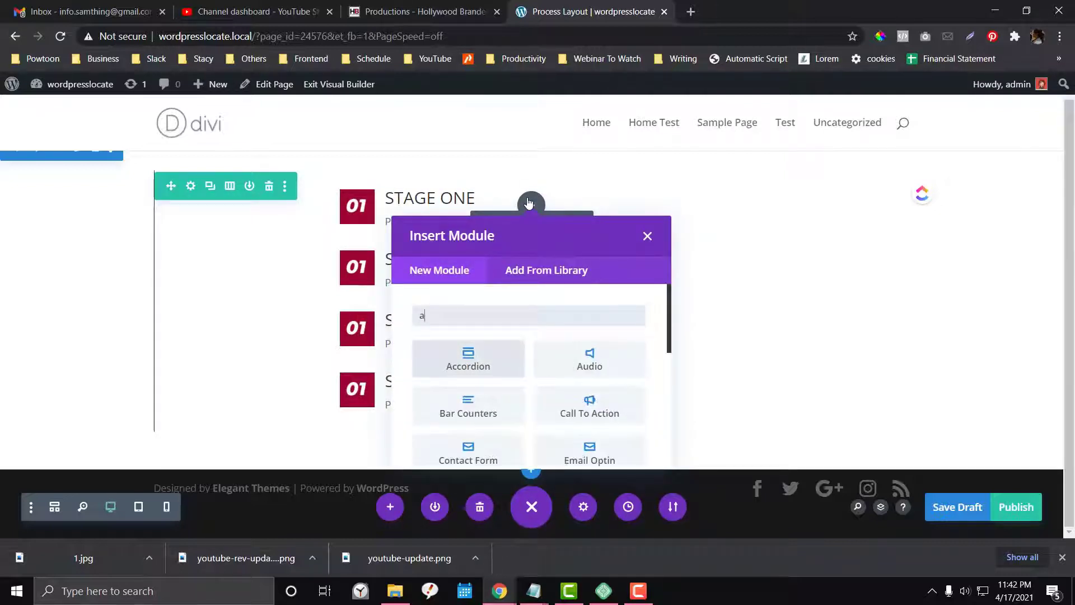
{"action": "scroll", "coordinate": [497, 335], "scroll_direction": "down", "scroll_amount": 3}
{"action": "scroll", "coordinate": [495, 346], "scroll_direction": "down", "scroll_amount": 3}
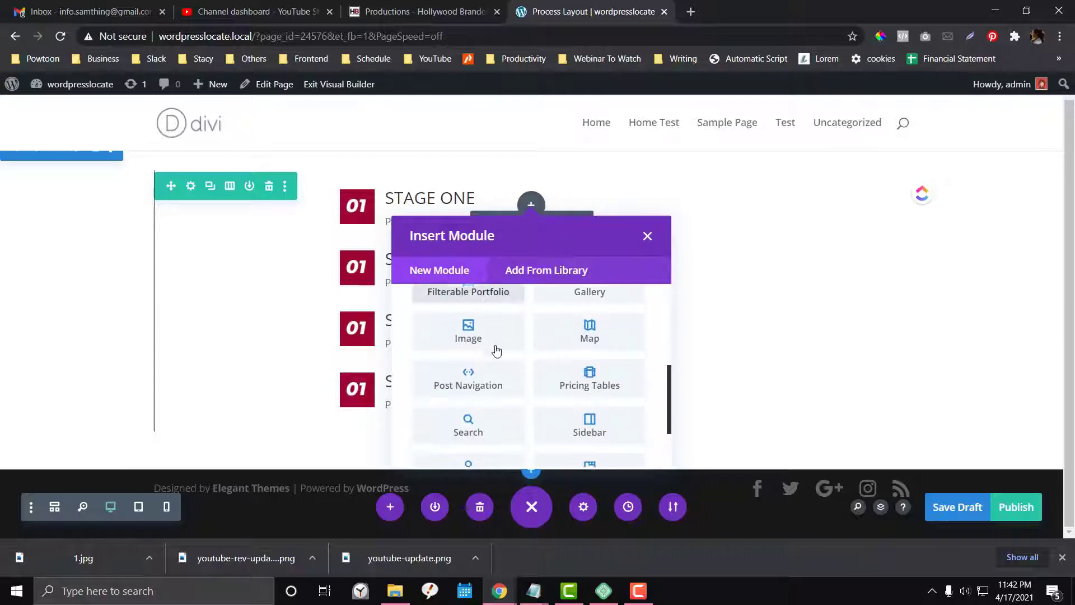
{"action": "scroll", "coordinate": [494, 347], "scroll_direction": "up", "scroll_amount": 4}
{"action": "scroll", "coordinate": [495, 358], "scroll_direction": "down", "scroll_amount": 6}
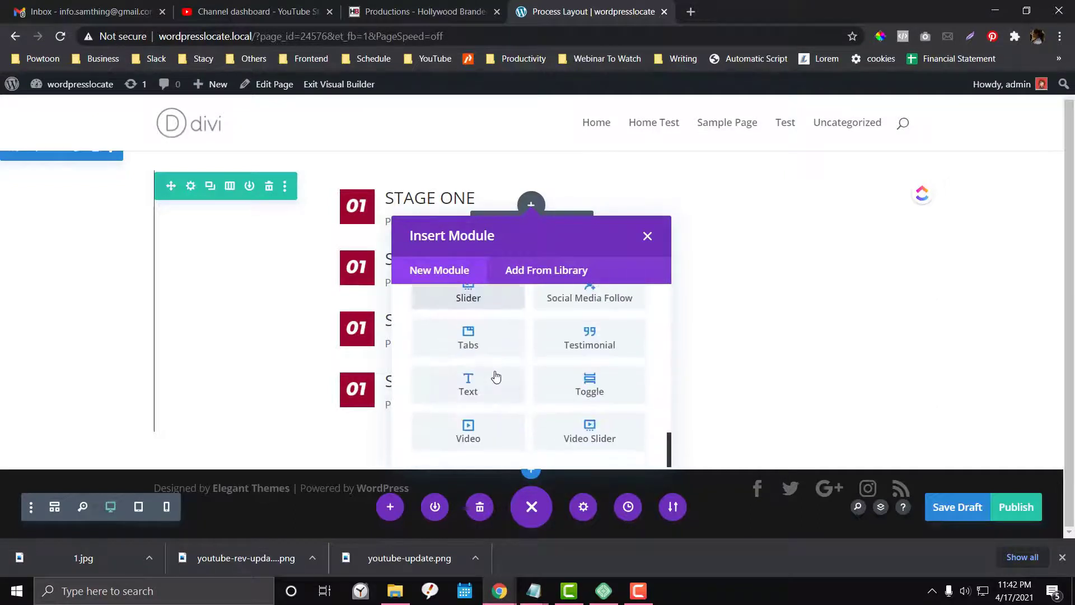
{"action": "left_click", "coordinate": [585, 392]}
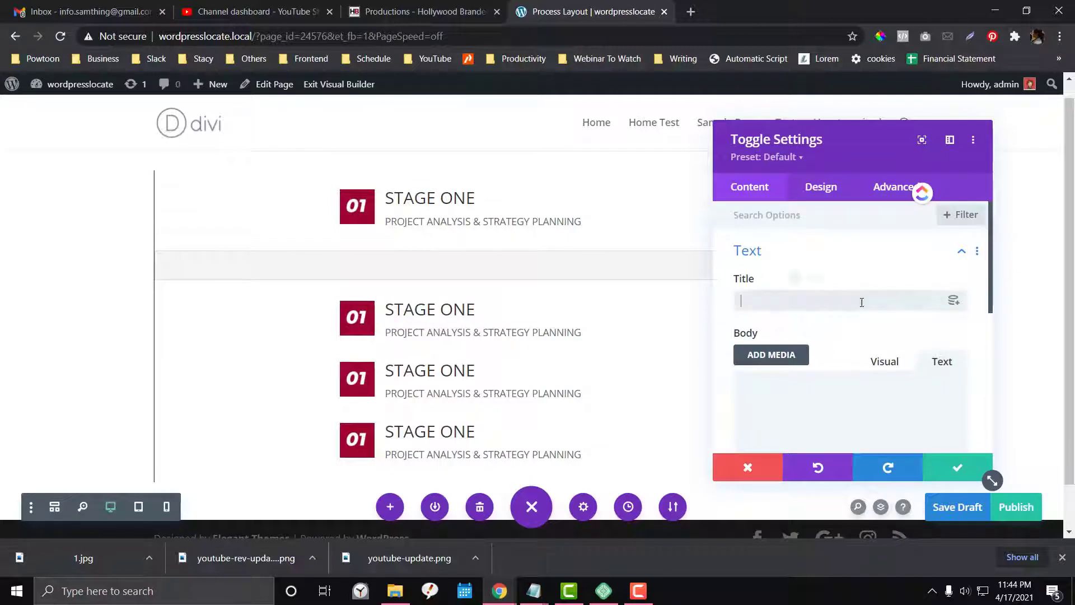
Step: Set the toggle's title to a manual custom field name whose Before text is "<button> Learn More </button>"
{"action": "left_click", "coordinate": [954, 303]}
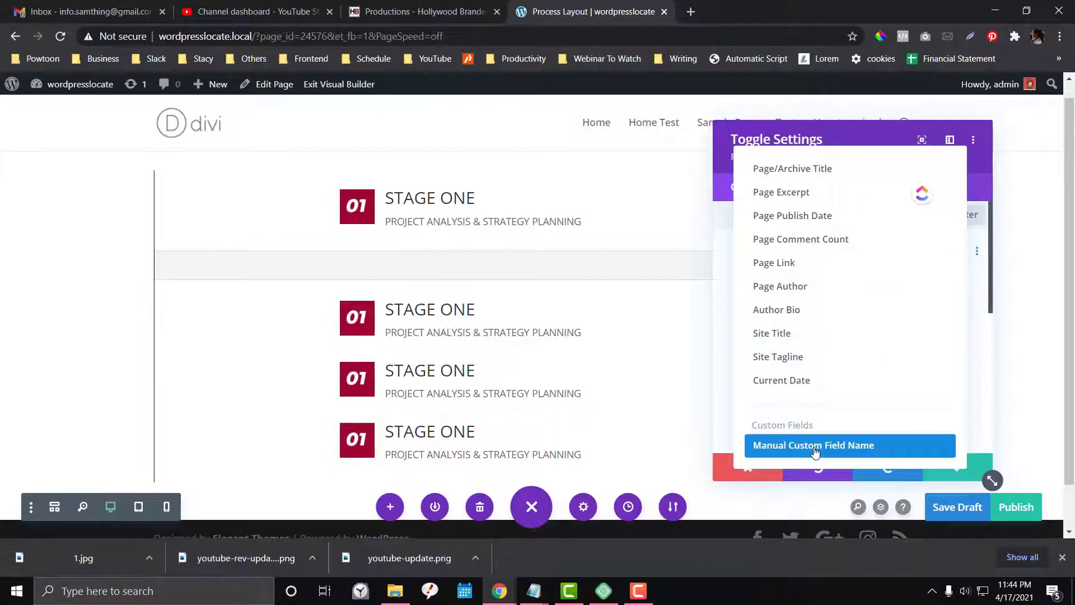
{"action": "left_click", "coordinate": [813, 452]}
{"action": "left_click", "coordinate": [774, 252]}
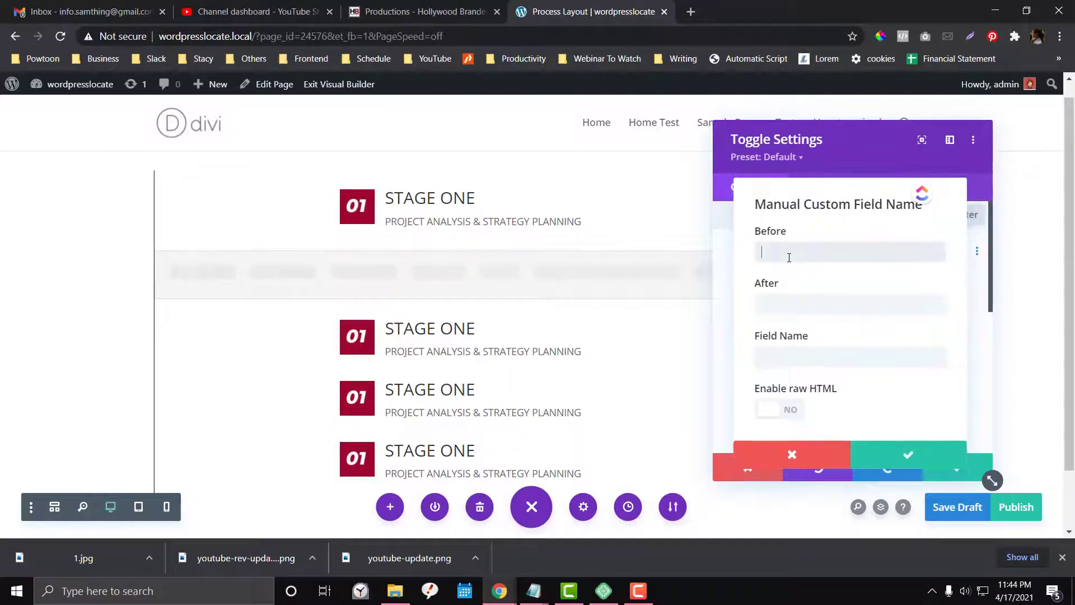
{"action": "type", "text": "<button>"}
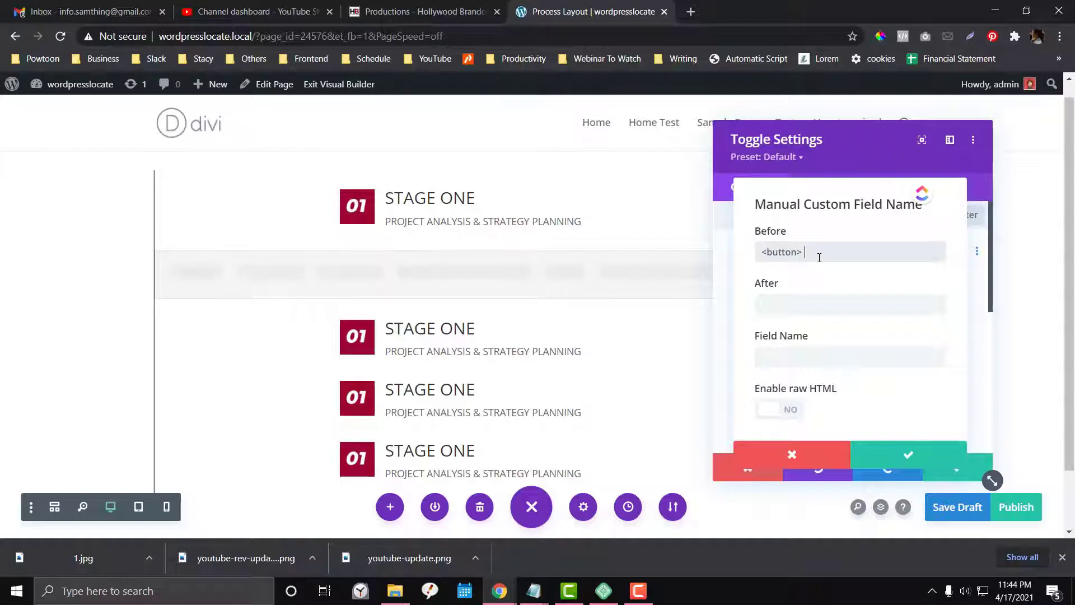
{"action": "key", "text": "BackSpace"}
{"action": "key", "text": "BackSpace"}
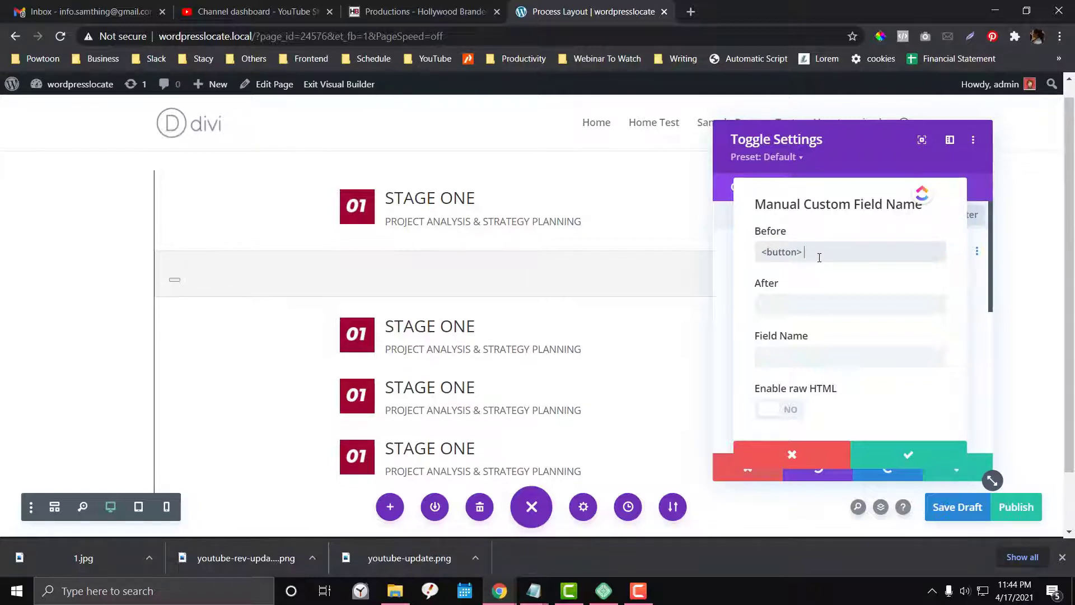
{"action": "type", "text": "Learn More"}
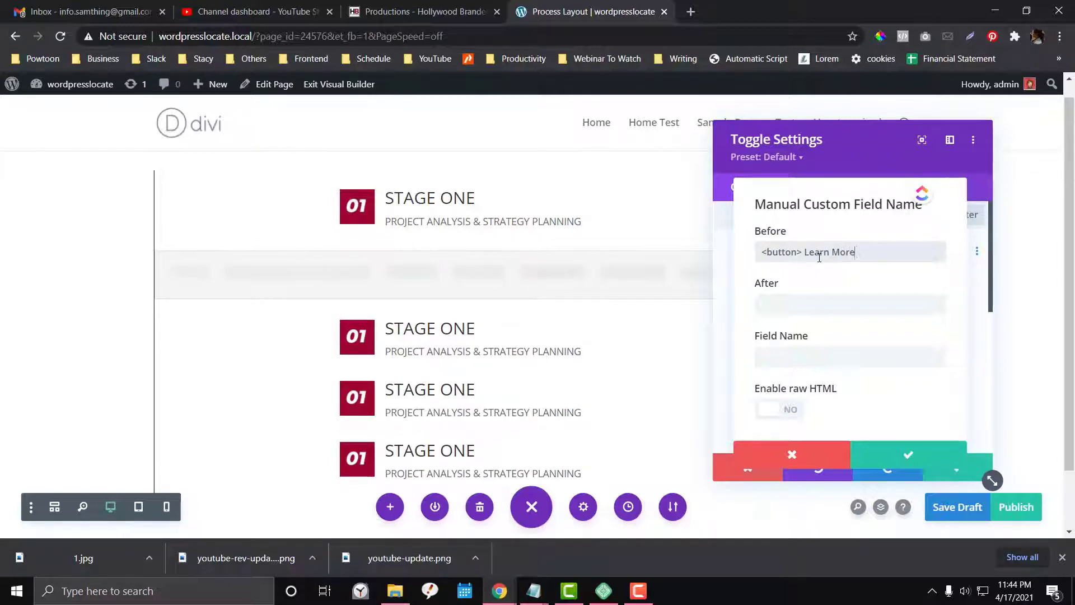
{"action": "type", "text": " </button>"}
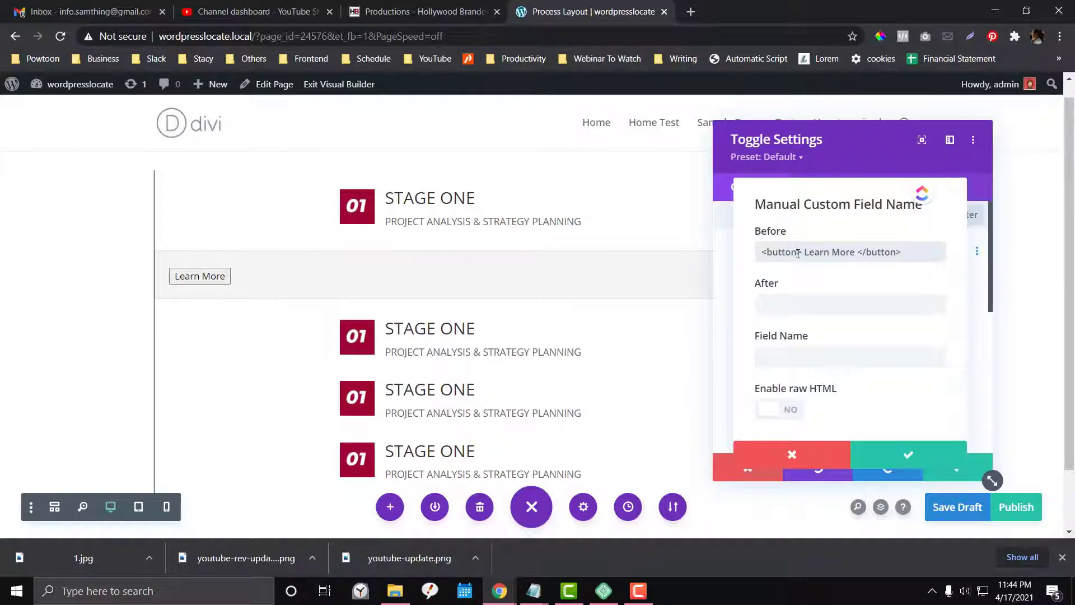
Step: Add the attribute class="my-btn" to the opening button tag in the custom field's Before text
{"action": "left_click", "coordinate": [798, 253]}
{"action": "type", "text": "class=\"\""}
{"action": "key", "text": "Left"}
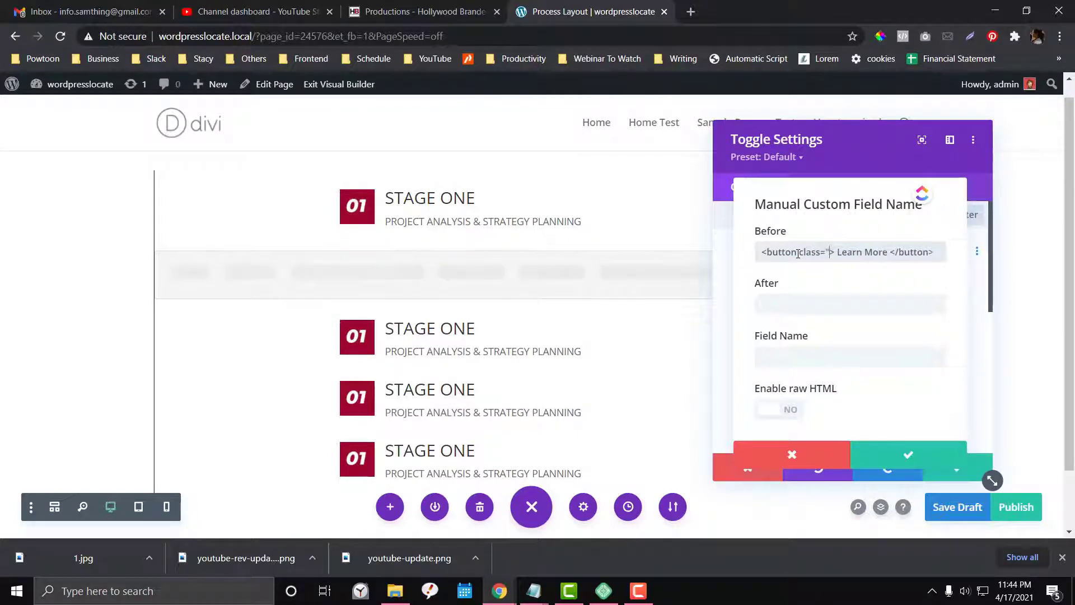
{"action": "type", "text": "\""}
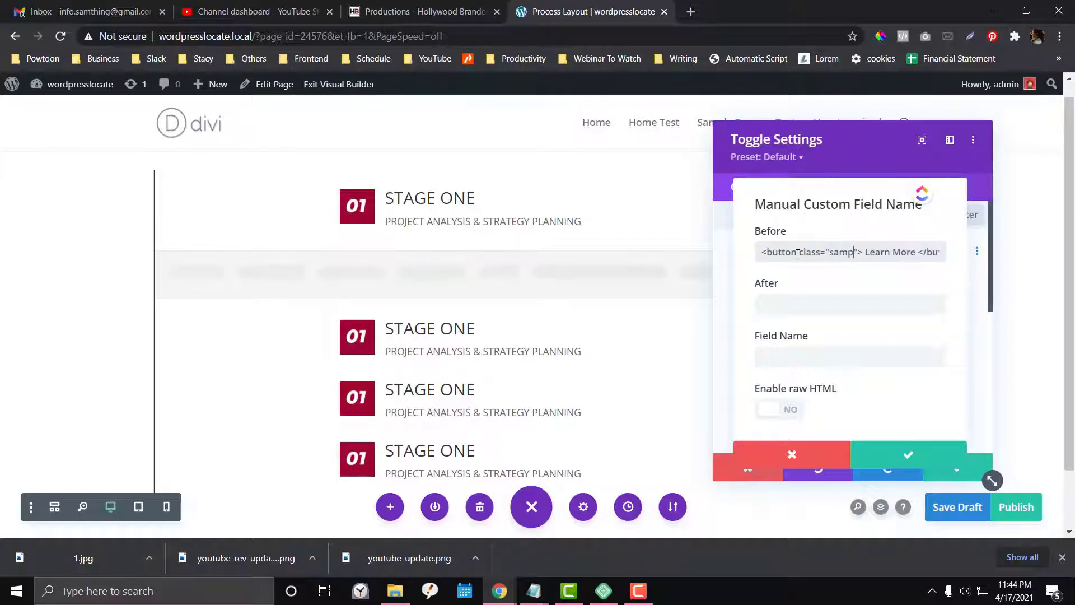
{"action": "type", "text": "my-btn"}
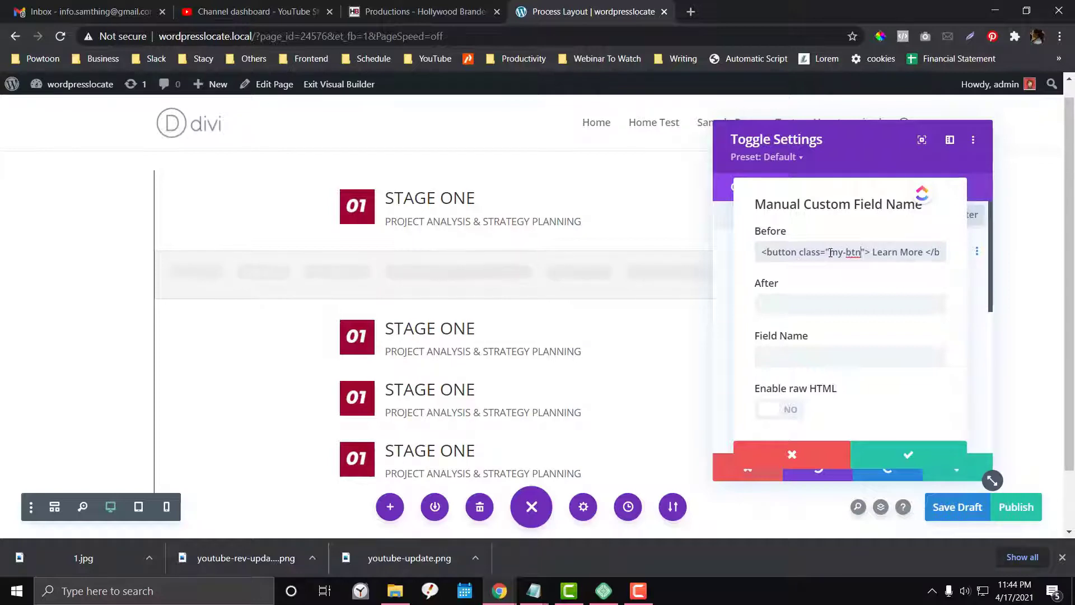
Step: Record the class name my-btn in a new Notepad document, and apply the toggle title's custom field settings
{"action": "left_click", "coordinate": [146, 591]}
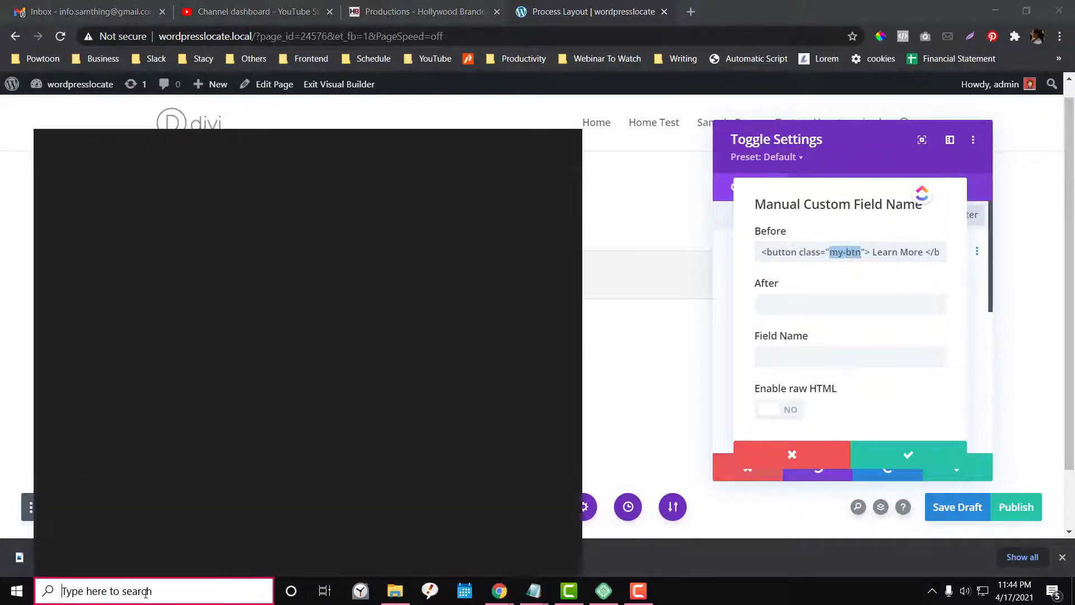
{"action": "type", "text": "note"}
{"action": "key", "text": "Return"}
{"action": "type", "text": "my-btn"}
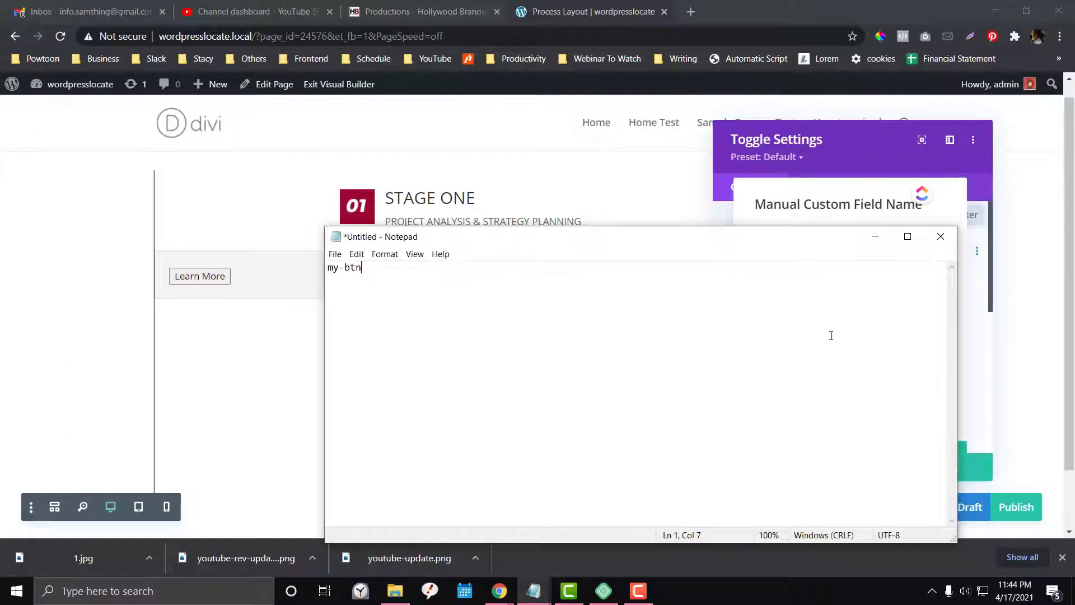
{"action": "left_click", "coordinate": [875, 237]}
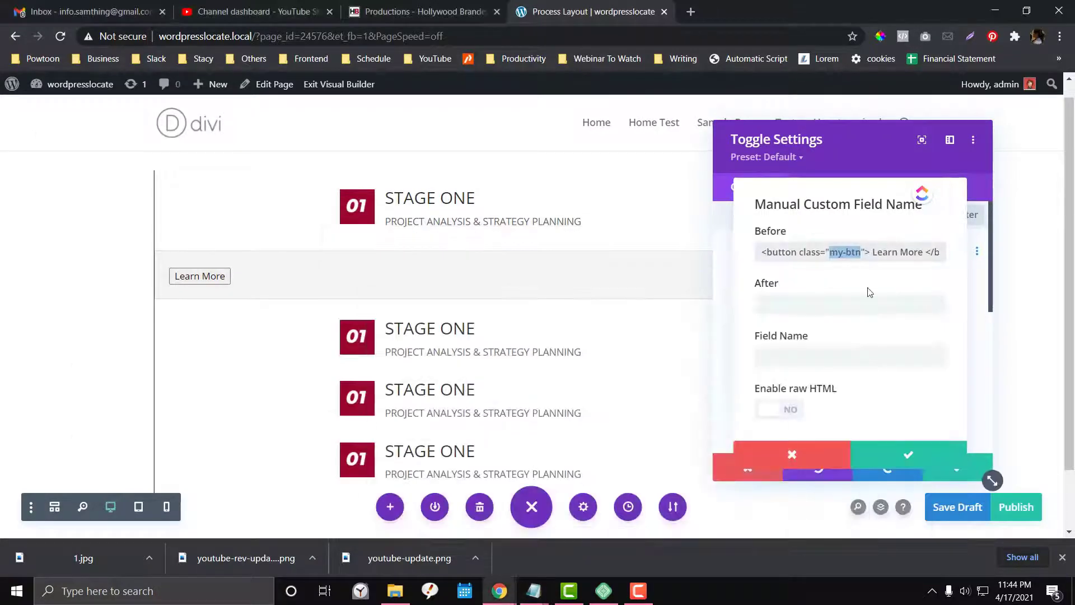
{"action": "left_click", "coordinate": [932, 462]}
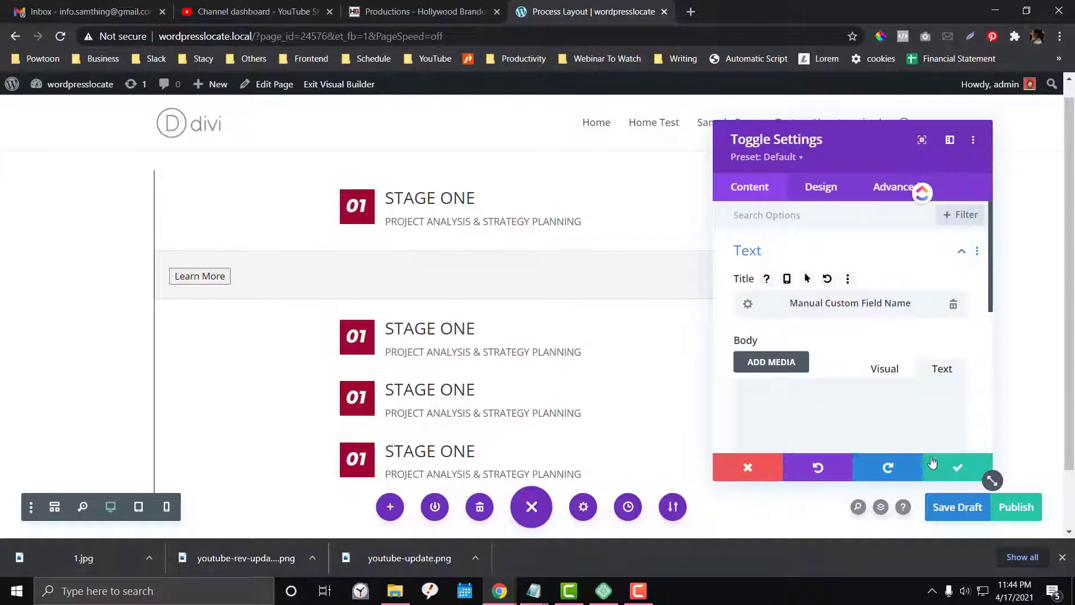
Step: Open lorem2.com in a new browser tab and copy its Lorem ipsum paragraphs
{"action": "left_click", "coordinate": [693, 11]}
{"action": "type", "text": "lore"}
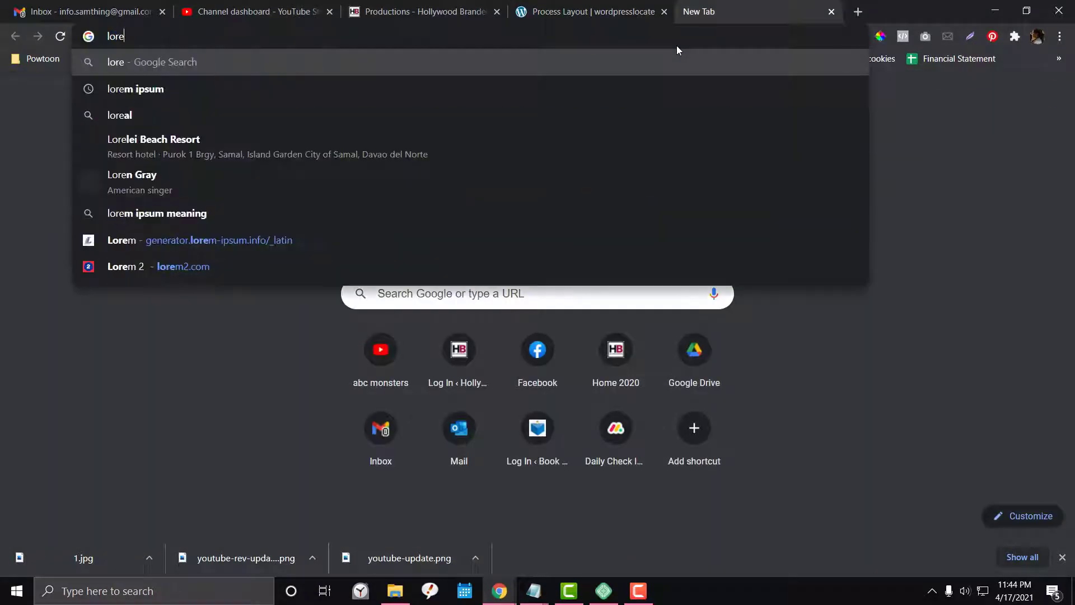
{"action": "left_click", "coordinate": [277, 260]}
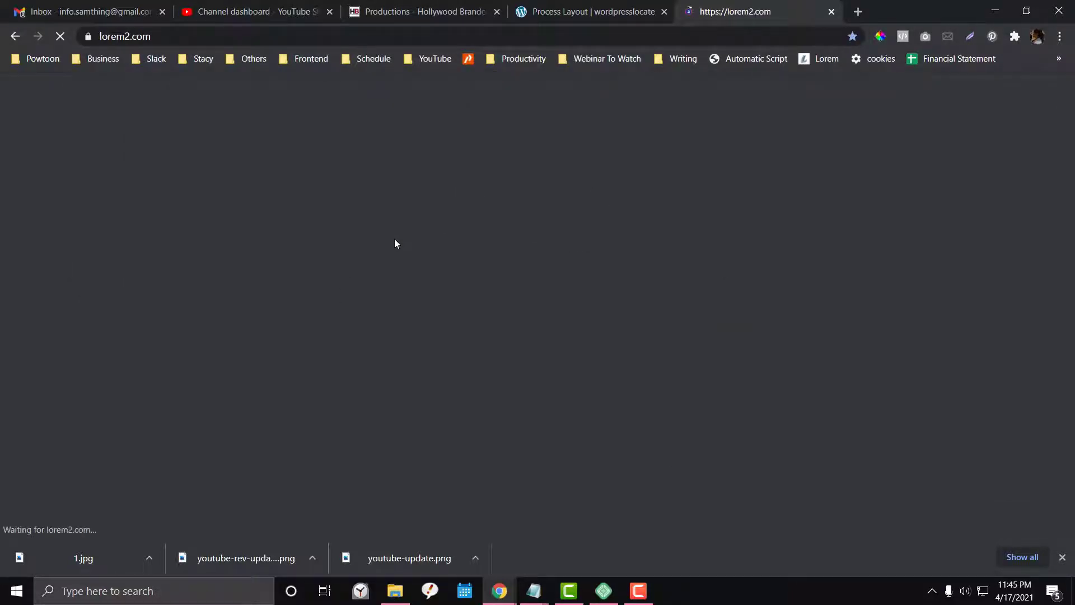
{"action": "scroll", "coordinate": [420, 195], "scroll_direction": "down", "scroll_amount": 2}
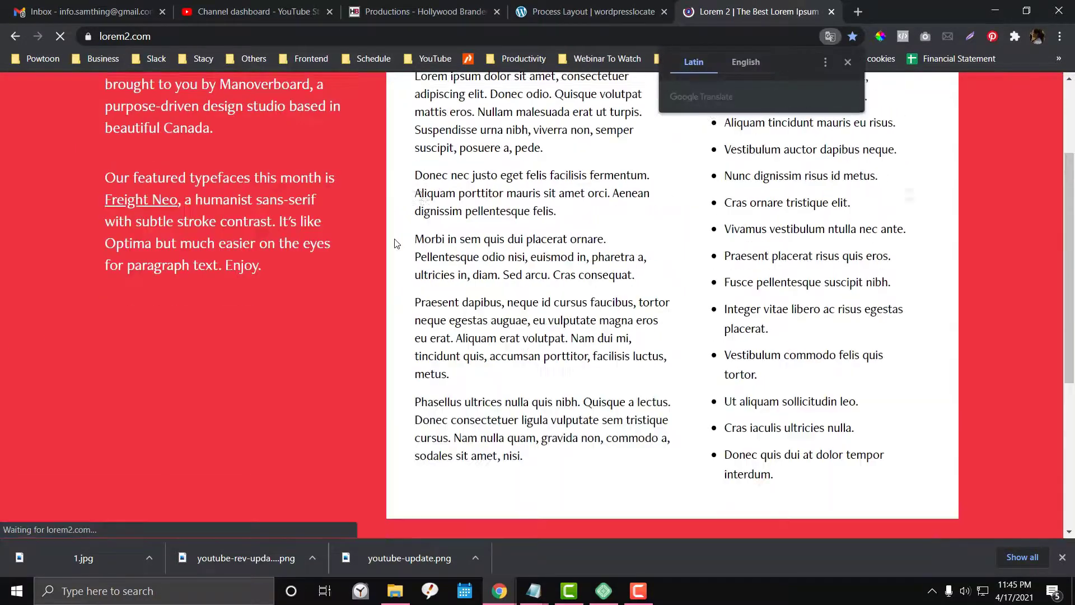
{"action": "left_click_drag", "start_coordinate": [419, 213], "coordinate": [609, 385]}
{"action": "scroll", "coordinate": [608, 346], "scroll_direction": "down", "scroll_amount": 3}
Step: Paste the Lorem ipsum paragraphs as the toggle's body text on the Process Layout page, and save the toggle and the draft
{"action": "left_click", "coordinate": [609, 14]}
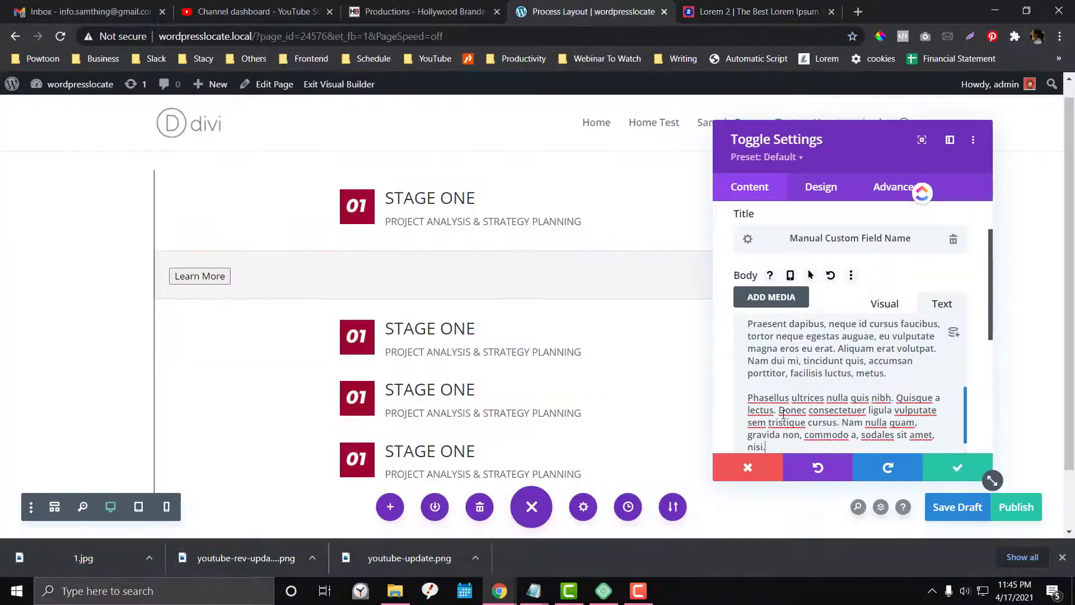
{"action": "scroll", "coordinate": [848, 380], "scroll_direction": "up", "scroll_amount": 5}
{"action": "left_click", "coordinate": [955, 472]}
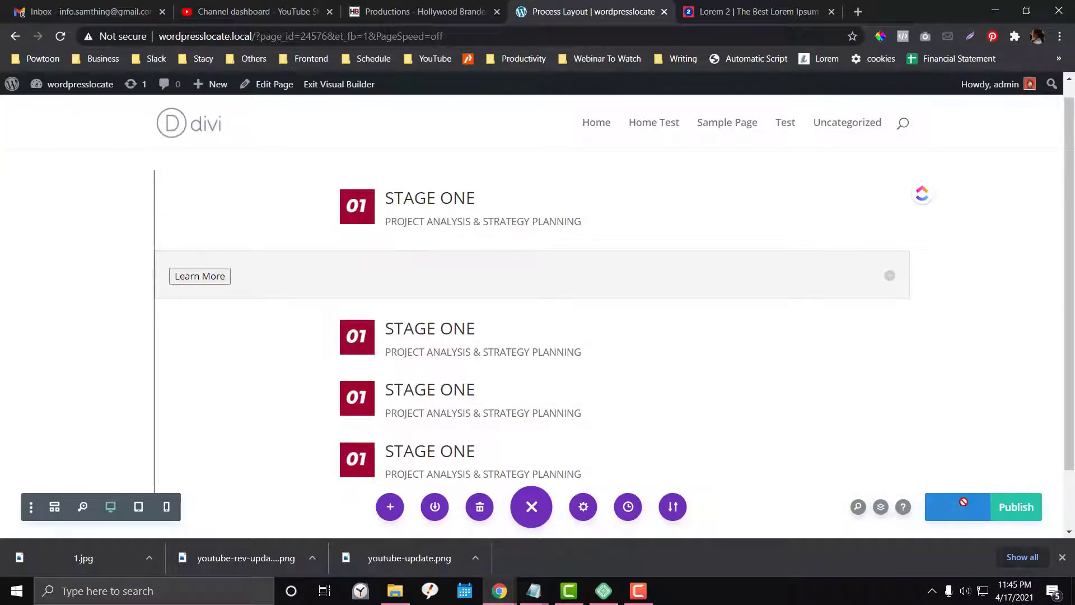
Step: Duplicate the Learn More toggle and arrange the copies so that one sits below each STAGE ONE blurb
{"action": "left_click_drag", "start_coordinate": [487, 257], "coordinate": [482, 328]}
{"action": "left_click", "coordinate": [526, 312]}
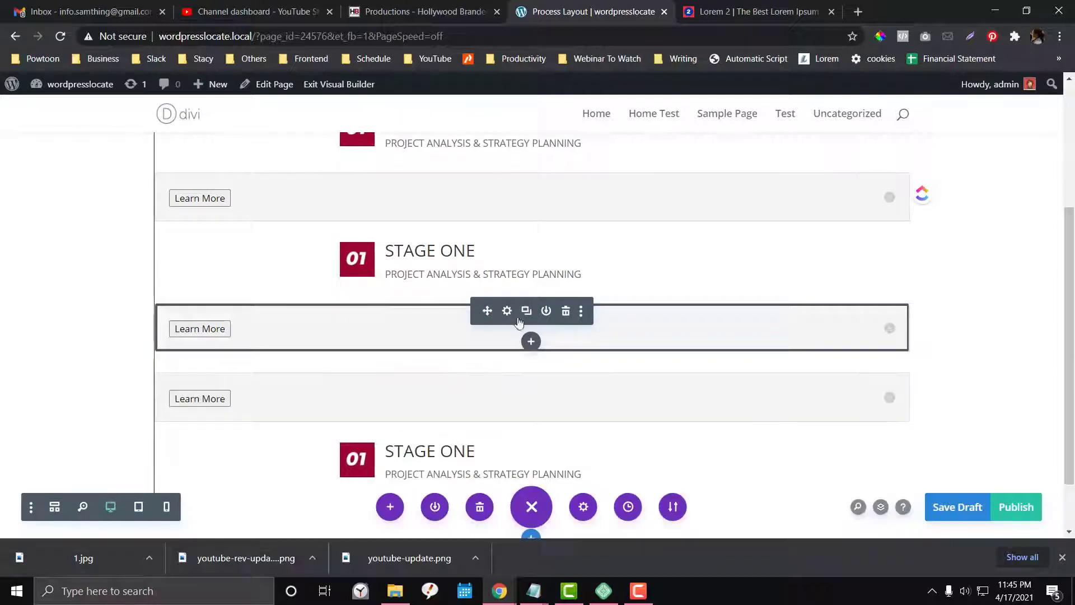
{"action": "scroll", "coordinate": [475, 364], "scroll_direction": "down", "scroll_amount": 1}
{"action": "left_click_drag", "start_coordinate": [488, 311], "coordinate": [453, 410]}
{"action": "scroll", "coordinate": [636, 430], "scroll_direction": "up", "scroll_amount": 5}
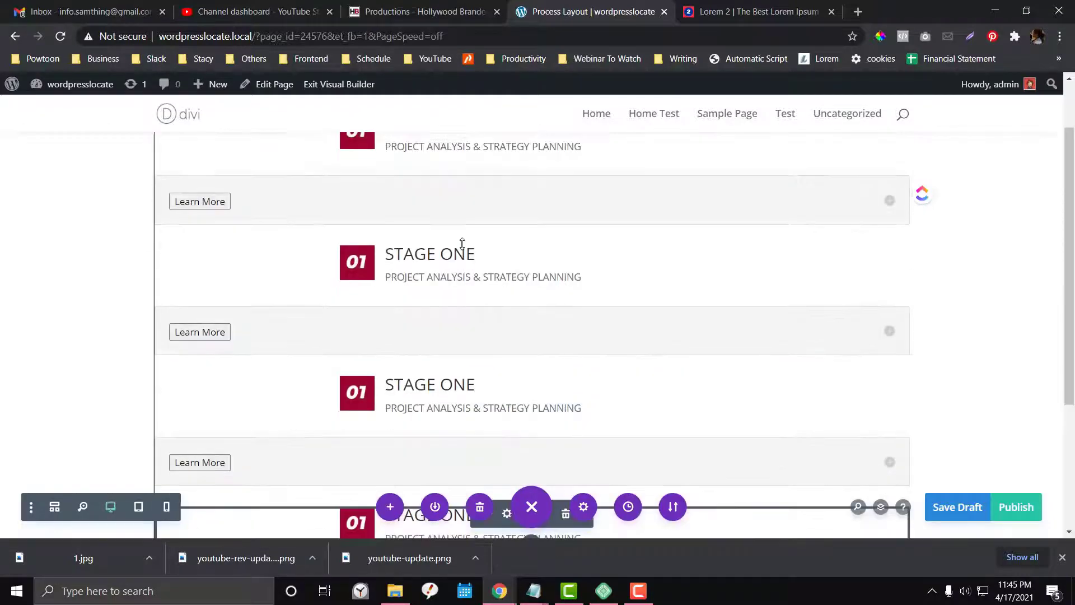
{"action": "scroll", "coordinate": [329, 297], "scroll_direction": "down", "scroll_amount": 3}
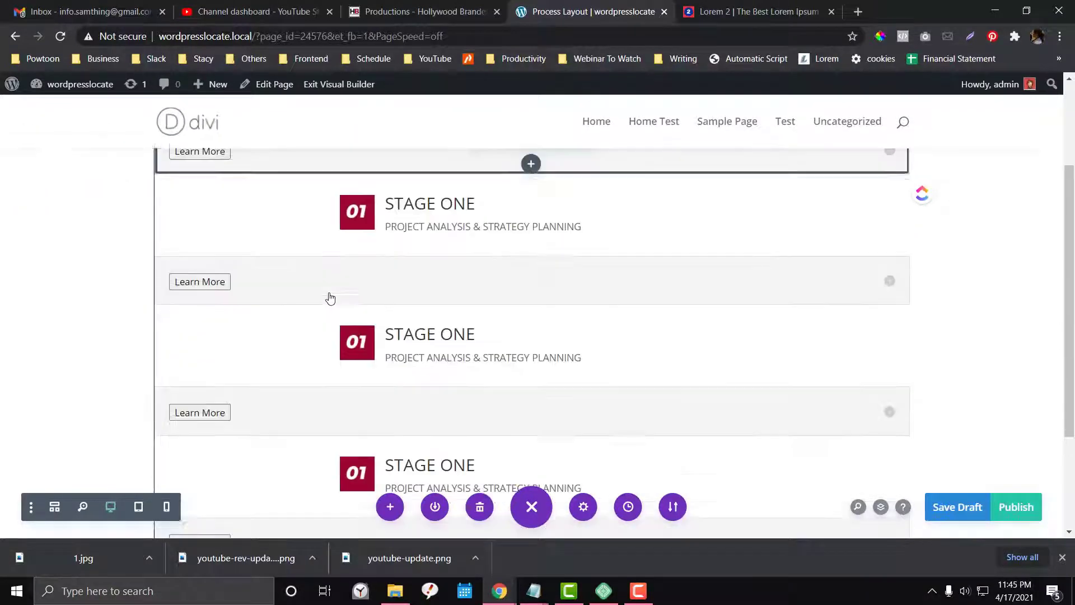
Step: Save the page as a draft, and test the first Learn More toggle outside the visual builder
{"action": "scroll", "coordinate": [328, 297], "scroll_direction": "up", "scroll_amount": 3}
{"action": "scroll", "coordinate": [302, 353], "scroll_direction": "down", "scroll_amount": 3}
{"action": "scroll", "coordinate": [302, 353], "scroll_direction": "down", "scroll_amount": 5}
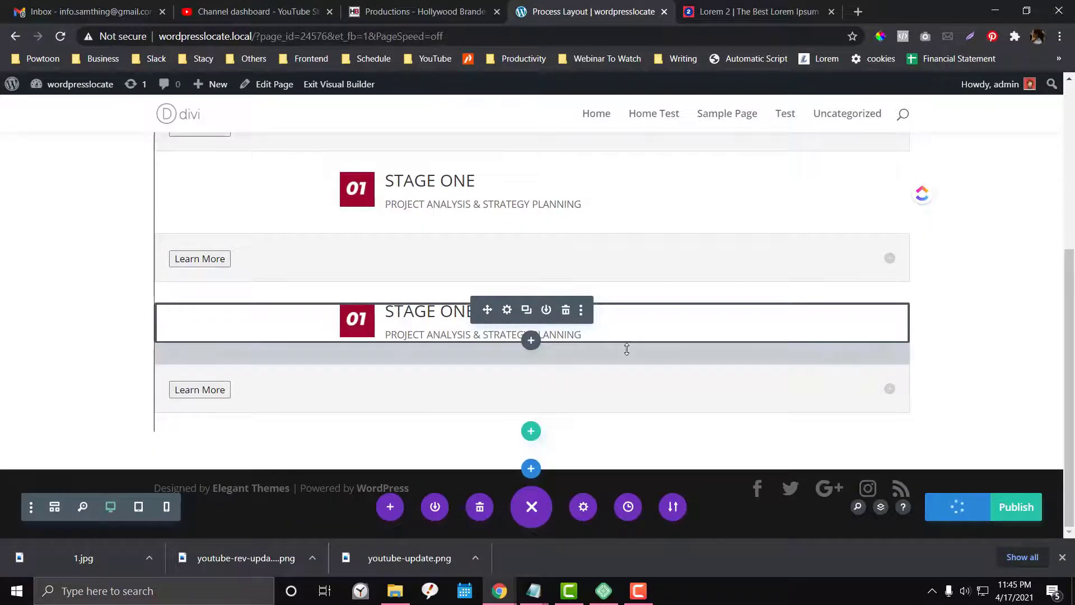
{"action": "scroll", "coordinate": [626, 349], "scroll_direction": "up", "scroll_amount": 5}
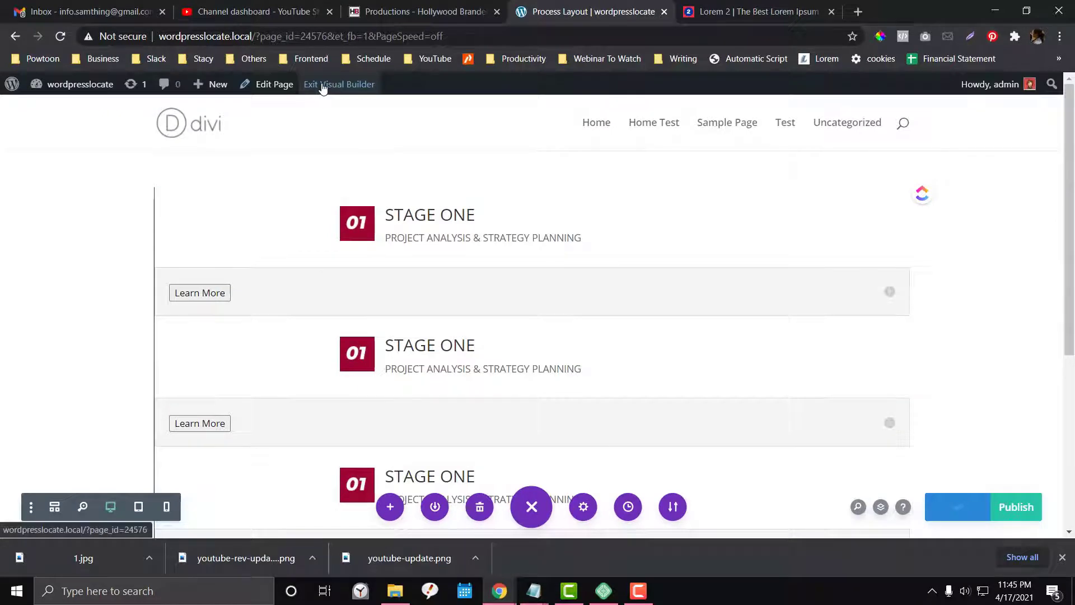
{"action": "left_click", "coordinate": [323, 85]}
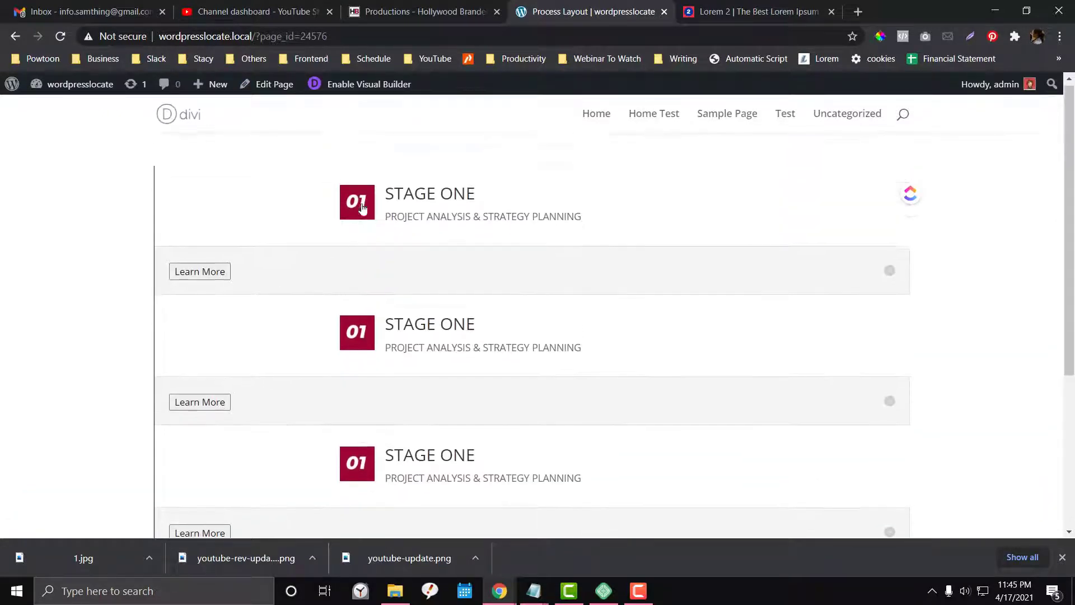
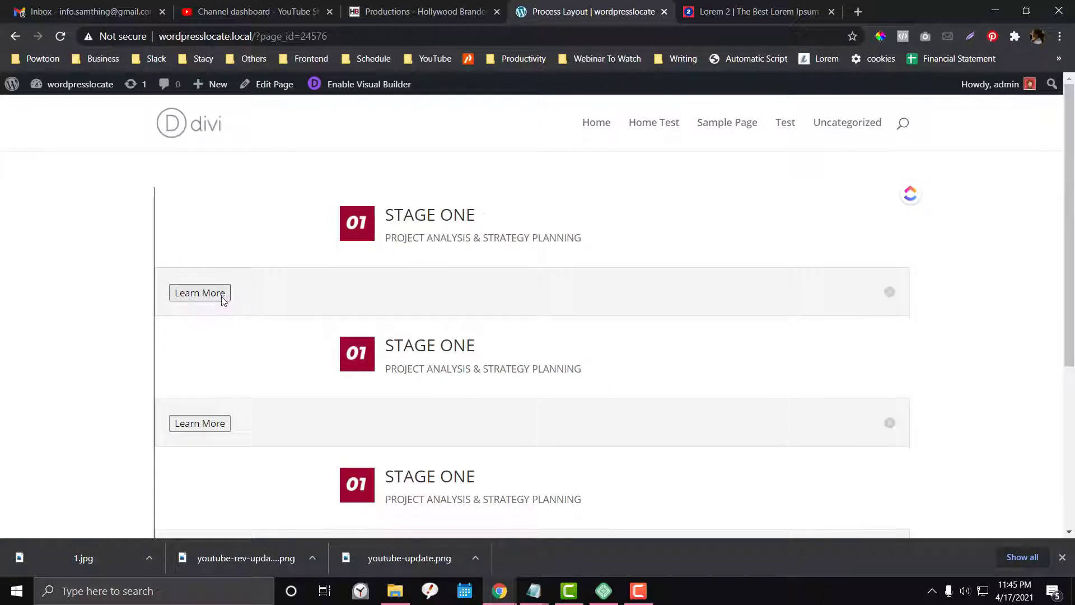
{"action": "left_click", "coordinate": [223, 300]}
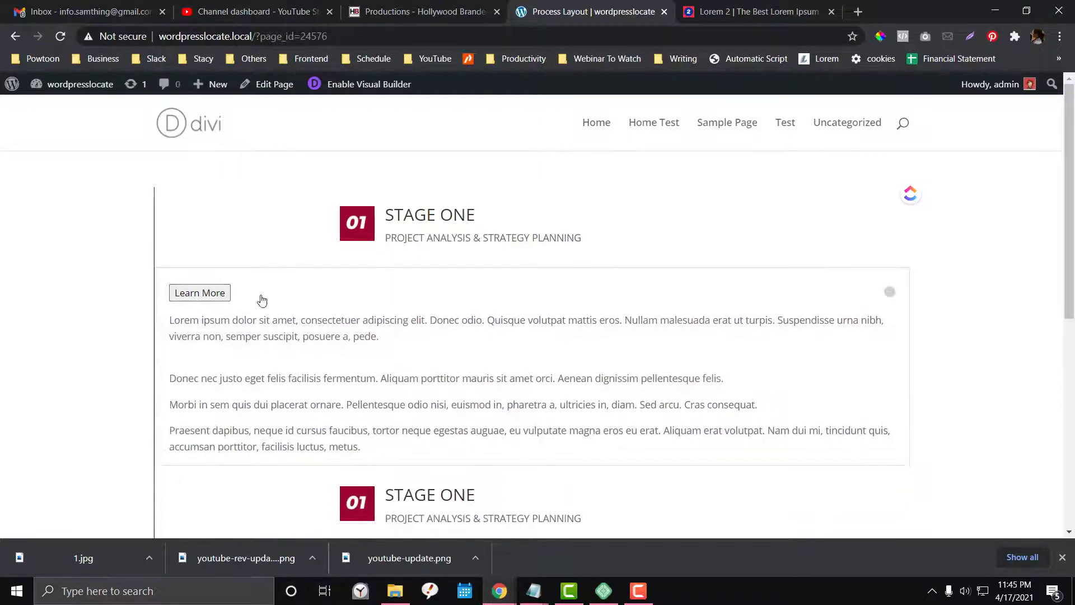
Step: Test the Learn More toggles on the live page by expanding and collapsing the first, second and third ones
{"action": "left_click", "coordinate": [262, 301]}
{"action": "left_click", "coordinate": [212, 297]}
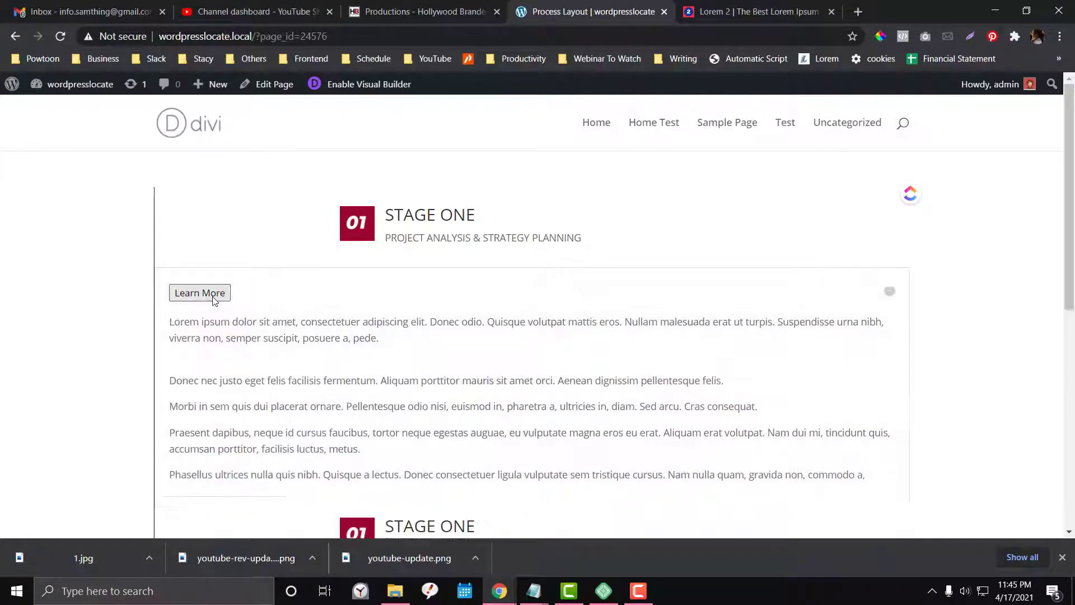
{"action": "left_click", "coordinate": [211, 298]}
{"action": "scroll", "coordinate": [202, 319], "scroll_direction": "down", "scroll_amount": 2}
{"action": "left_click", "coordinate": [192, 341]}
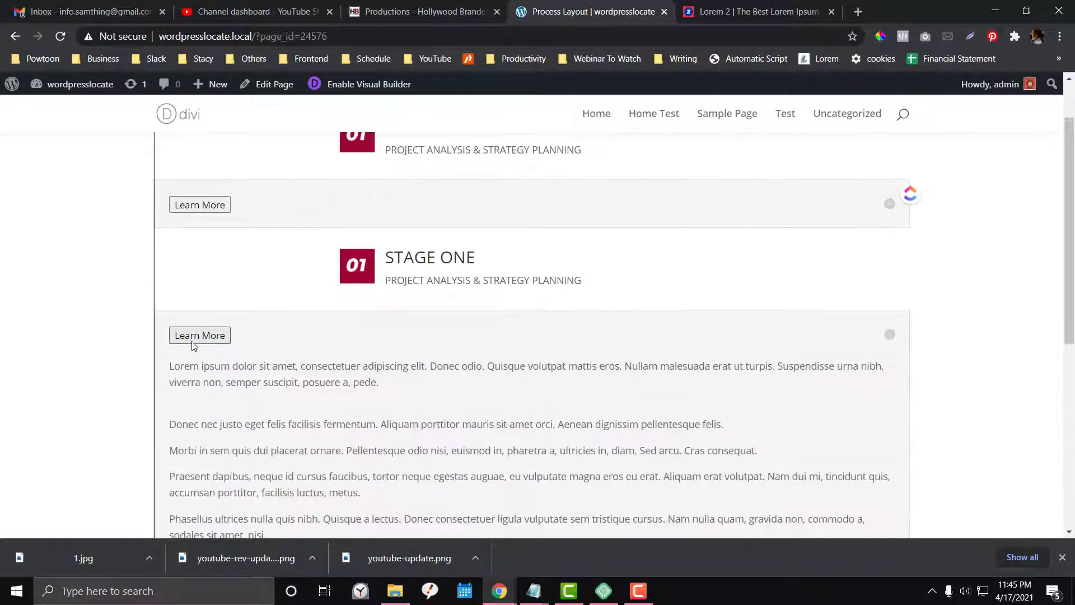
{"action": "left_click", "coordinate": [193, 342]}
{"action": "scroll", "coordinate": [189, 345], "scroll_direction": "down", "scroll_amount": 1}
{"action": "left_click", "coordinate": [195, 296]}
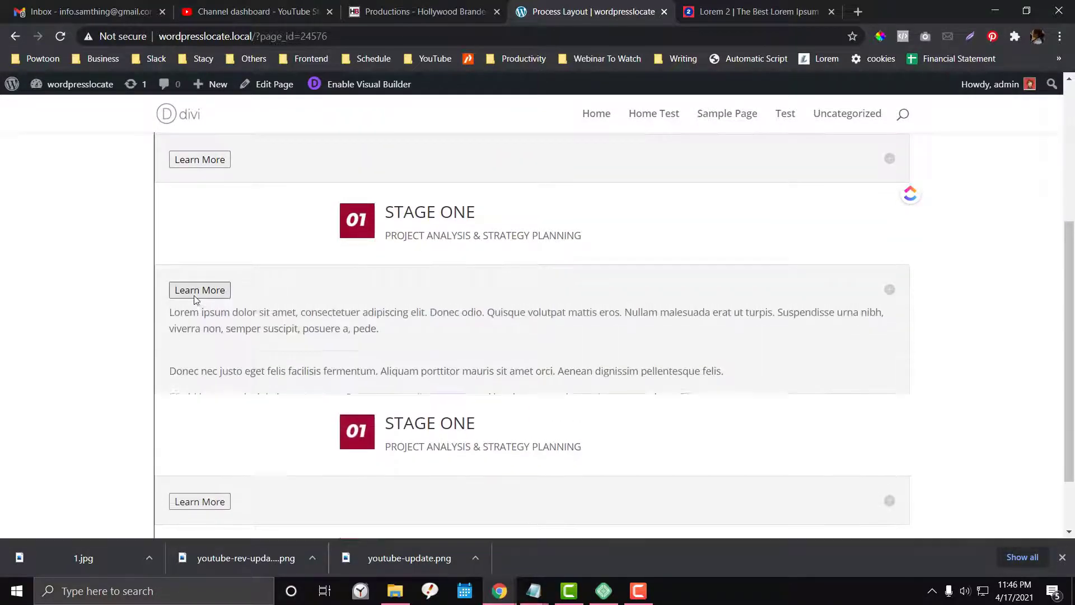
{"action": "left_click", "coordinate": [193, 297]}
{"action": "scroll", "coordinate": [478, 315], "scroll_direction": "down", "scroll_amount": 1}
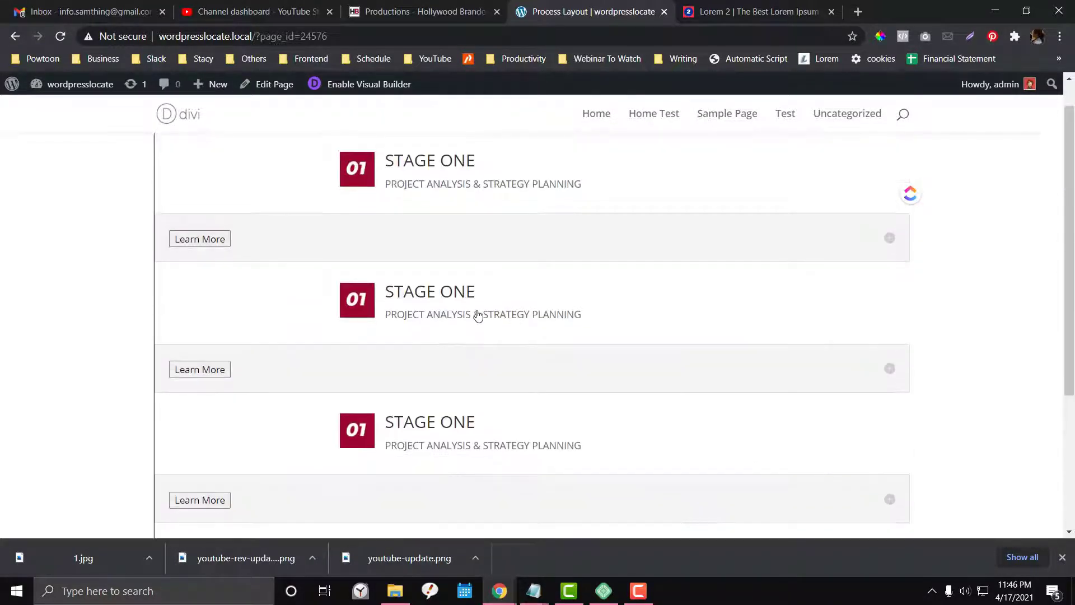
{"action": "scroll", "coordinate": [476, 313], "scroll_direction": "up", "scroll_amount": 3}
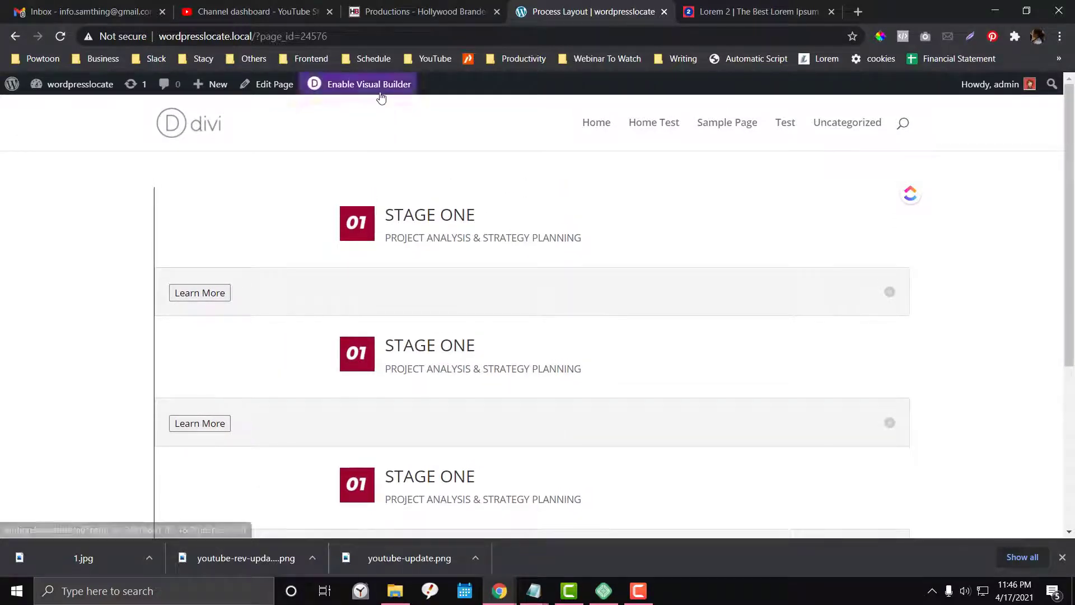
Step: Reopen the Process Layout page in the Divi visual builder
{"action": "left_click", "coordinate": [372, 84]}
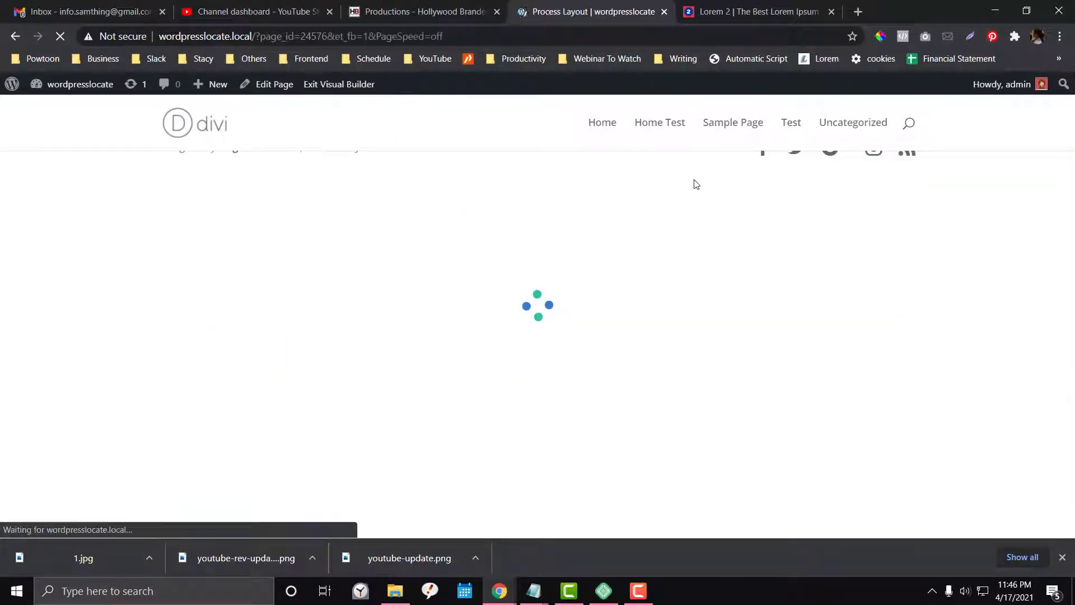
{"action": "left_click", "coordinate": [638, 591]}
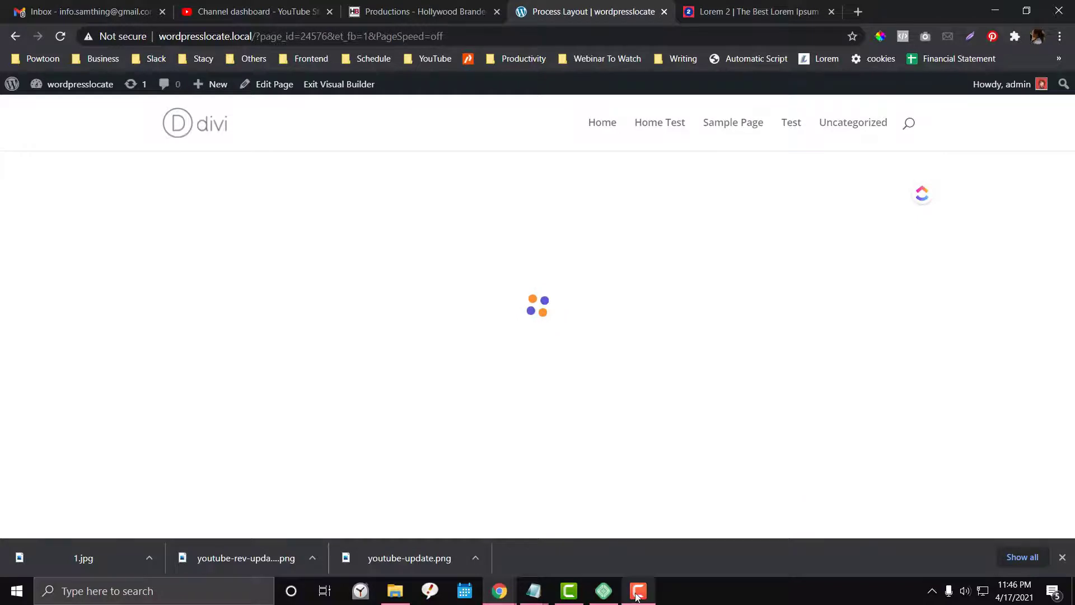
{"action": "left_click", "coordinate": [1019, 534]}
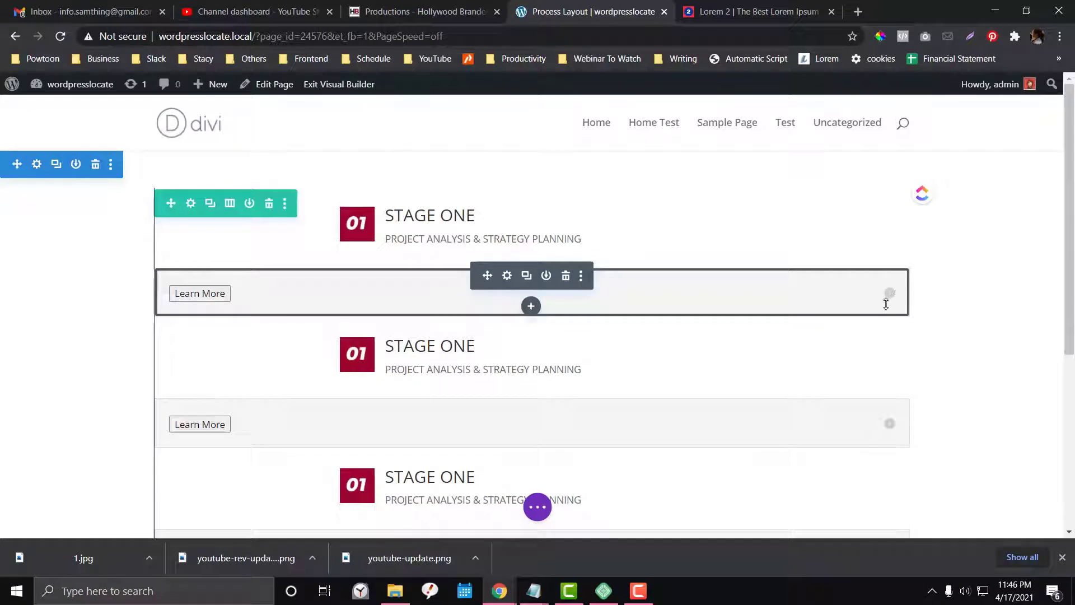
Step: Hide the first Learn More toggle's icon by adding display:none; as custom CSS for the Toggle Icon element
{"action": "left_click", "coordinate": [507, 275]}
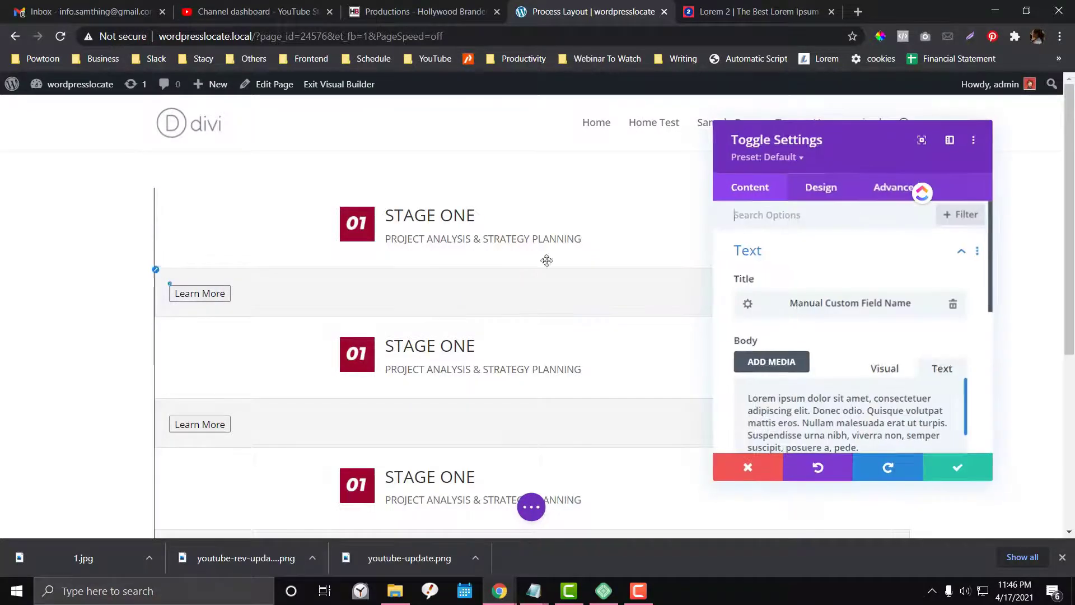
{"action": "left_click_drag", "start_coordinate": [823, 133], "coordinate": [262, 113]}
{"action": "left_click", "coordinate": [331, 164]}
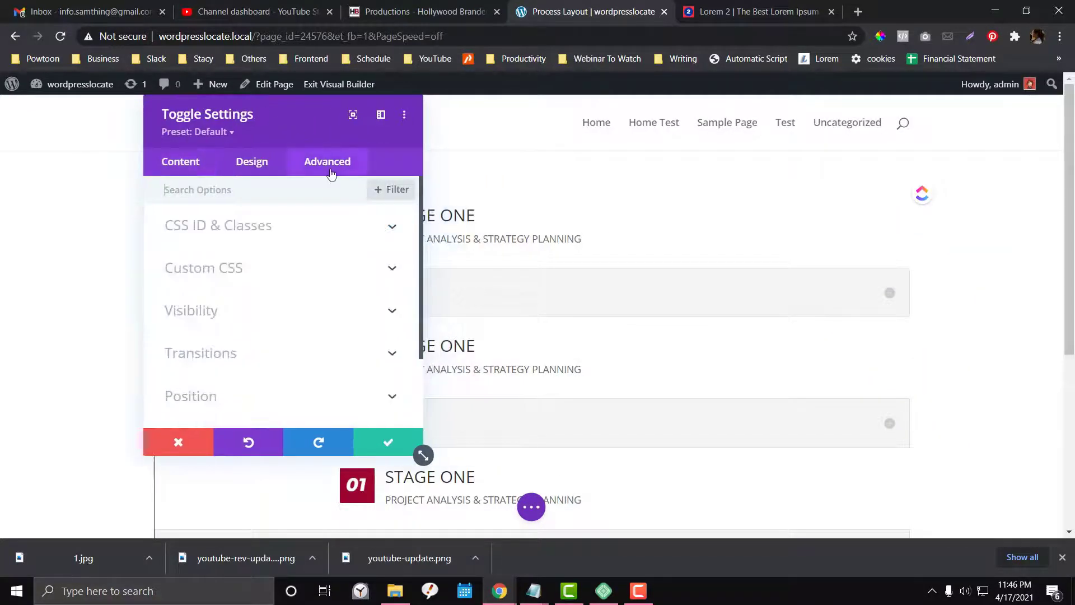
{"action": "left_click", "coordinate": [272, 279]}
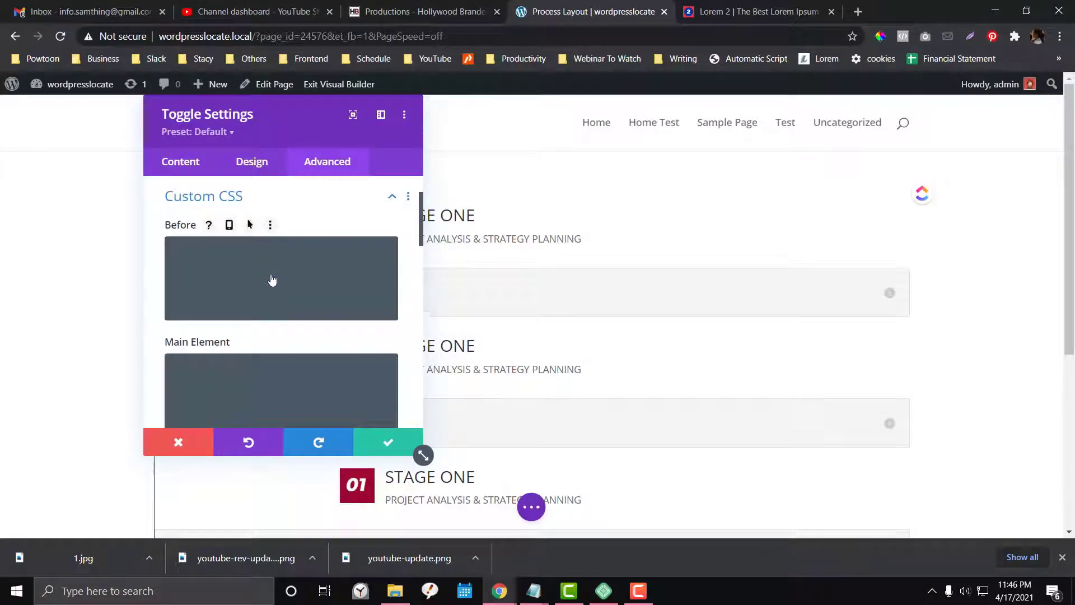
{"action": "scroll", "coordinate": [271, 274], "scroll_direction": "down", "scroll_amount": 10}
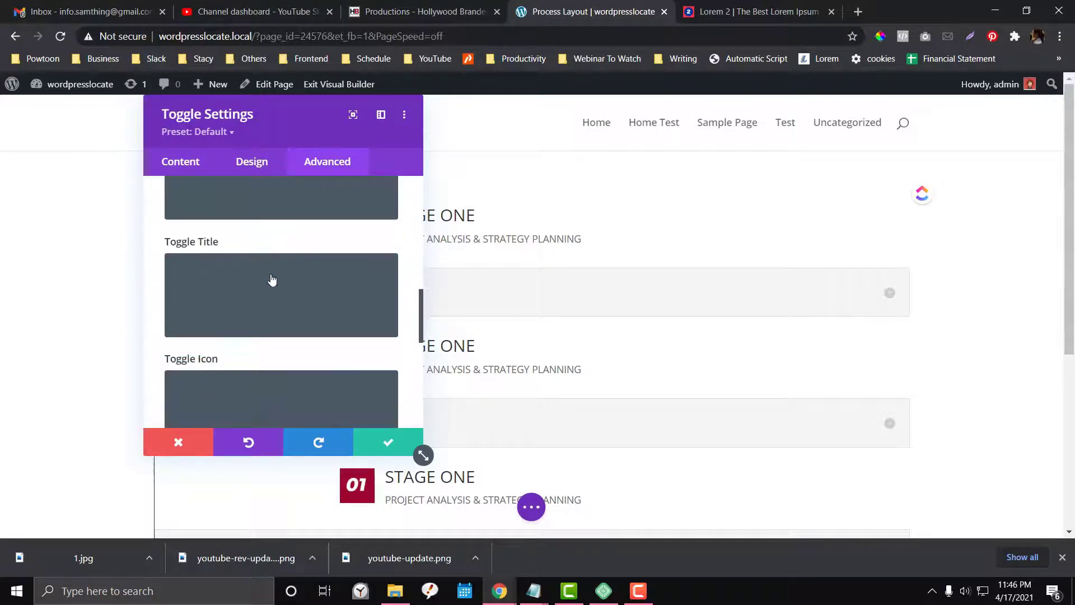
{"action": "scroll", "coordinate": [271, 275], "scroll_direction": "down", "scroll_amount": 2}
{"action": "left_click", "coordinate": [201, 221]}
{"action": "scroll", "coordinate": [205, 235], "scroll_direction": "up", "scroll_amount": 1}
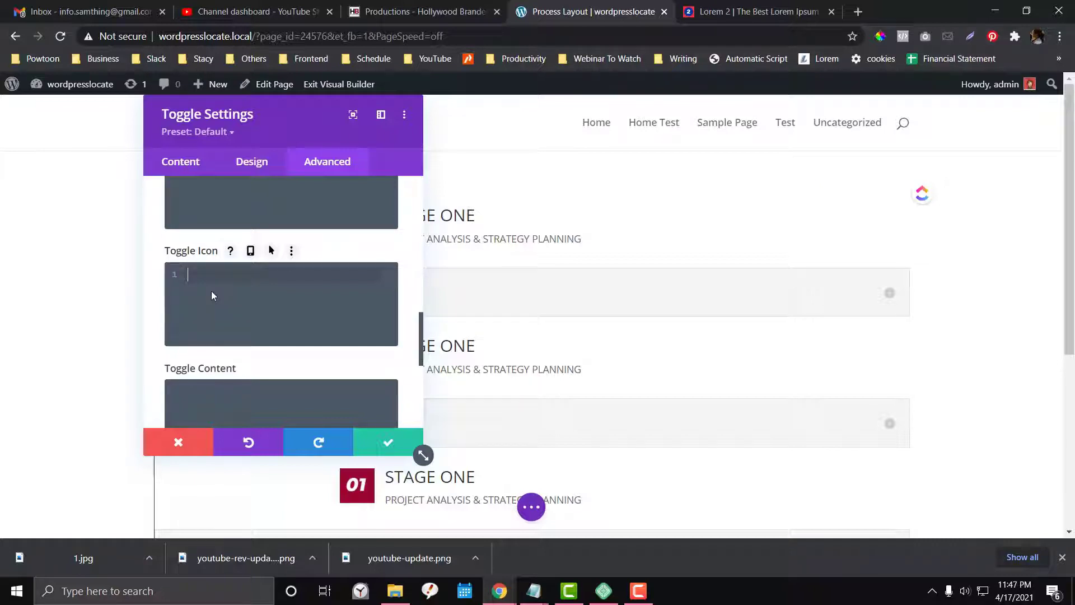
{"action": "type", "text": "isplay:none;"}
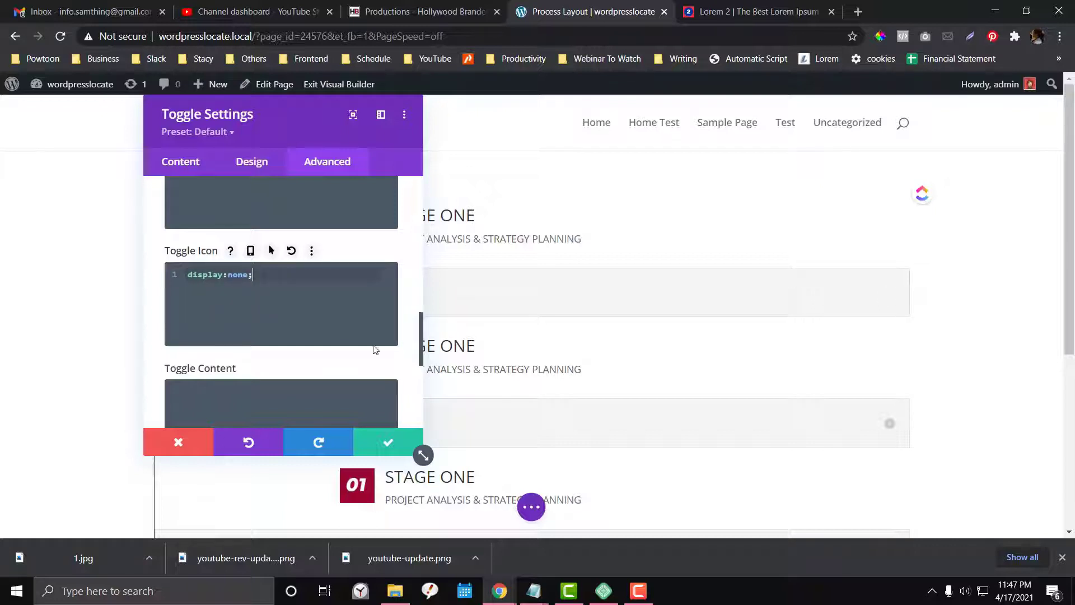
Step: Remove the outline around the first Learn More toggle by setting its border width to 0px on all sides
{"action": "scroll", "coordinate": [375, 350], "scroll_direction": "up", "scroll_amount": 4}
{"action": "left_click_drag", "start_coordinate": [300, 115], "coordinate": [218, 115]}
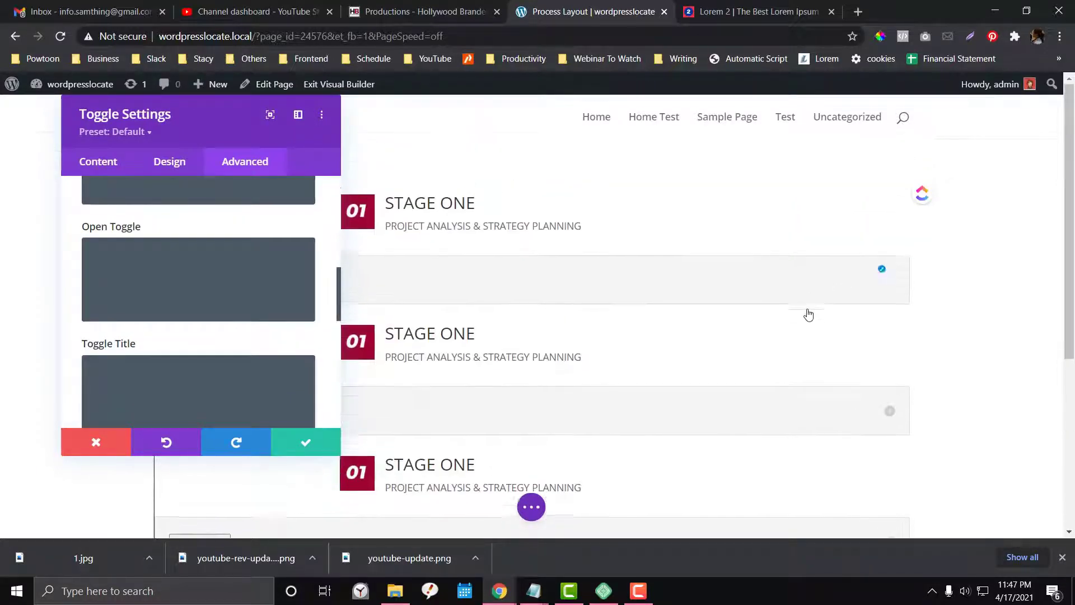
{"action": "scroll", "coordinate": [185, 185], "scroll_direction": "up", "scroll_amount": 3}
{"action": "left_click", "coordinate": [169, 161]}
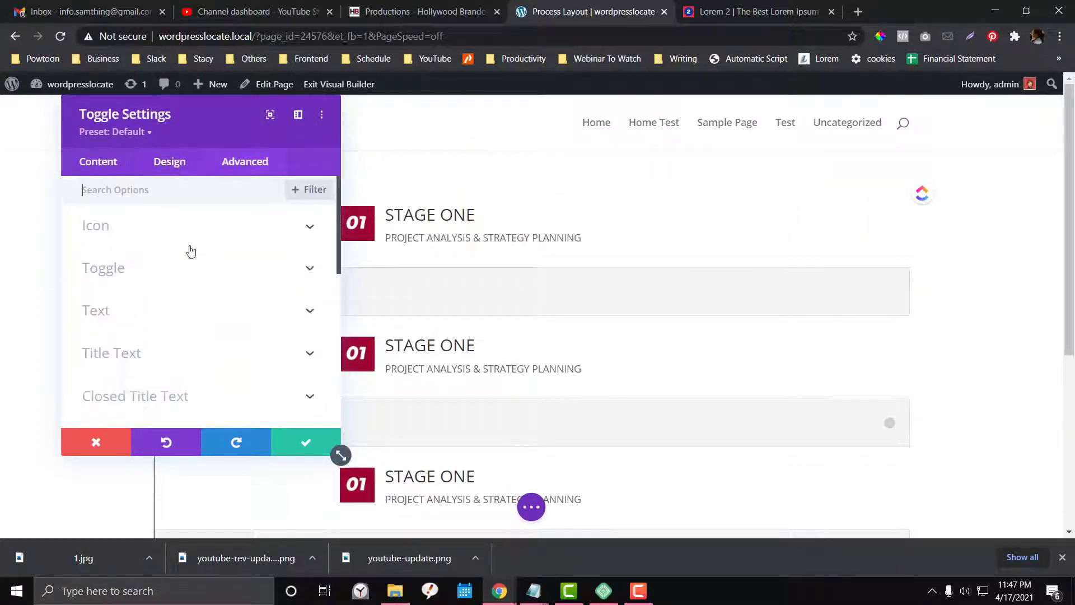
{"action": "scroll", "coordinate": [191, 295], "scroll_direction": "down", "scroll_amount": 3}
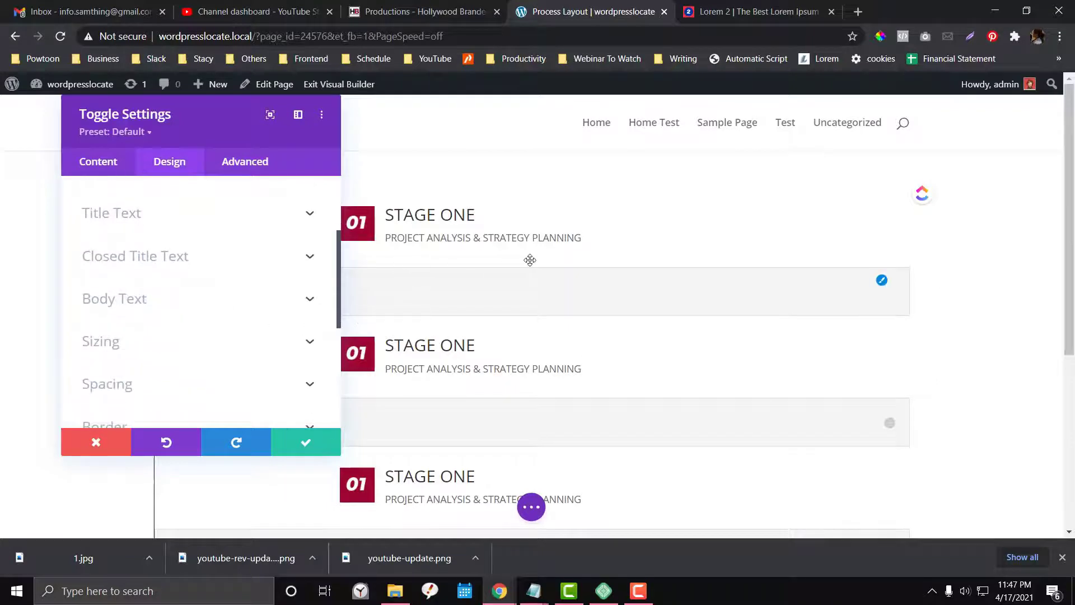
{"action": "scroll", "coordinate": [216, 314], "scroll_direction": "down", "scroll_amount": 2}
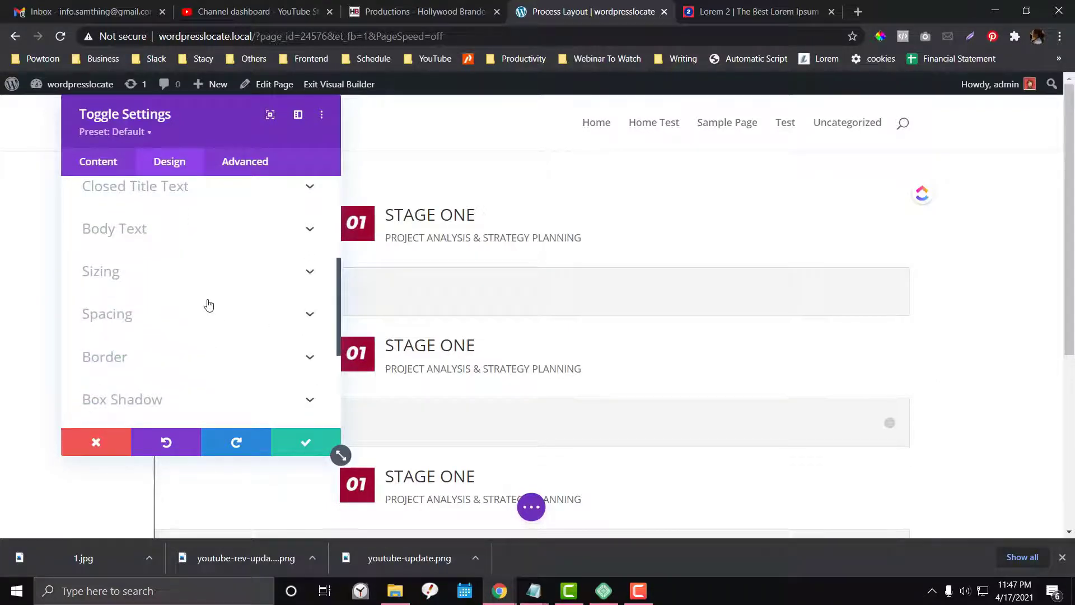
{"action": "scroll", "coordinate": [196, 269], "scroll_direction": "up", "scroll_amount": 2}
{"action": "scroll", "coordinate": [187, 233], "scroll_direction": "up", "scroll_amount": 1}
{"action": "scroll", "coordinate": [183, 190], "scroll_direction": "down", "scroll_amount": 2}
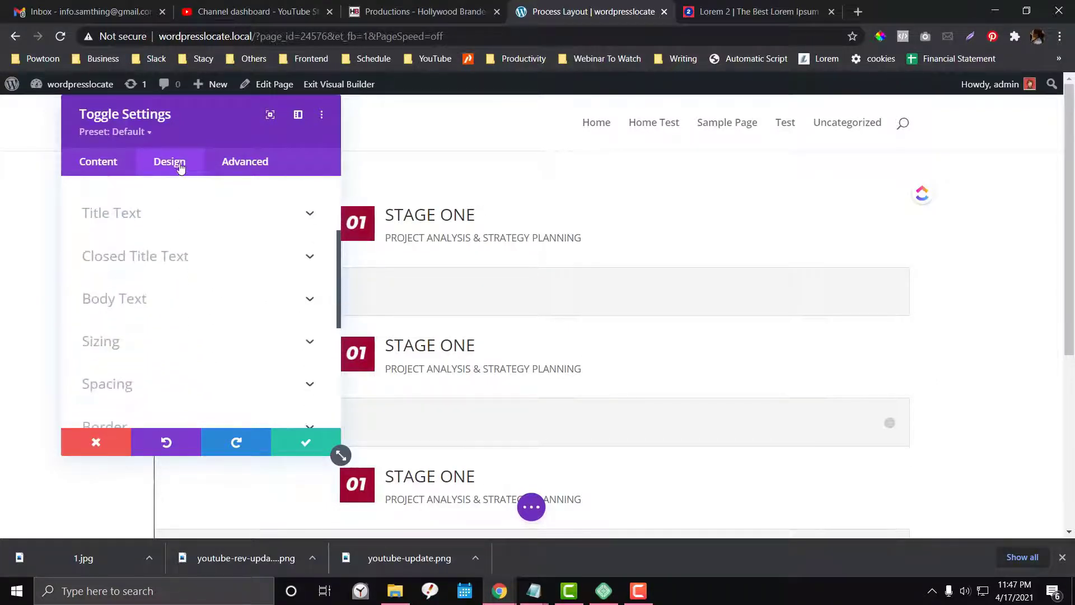
{"action": "scroll", "coordinate": [166, 274], "scroll_direction": "down", "scroll_amount": 3}
{"action": "left_click", "coordinate": [161, 290]}
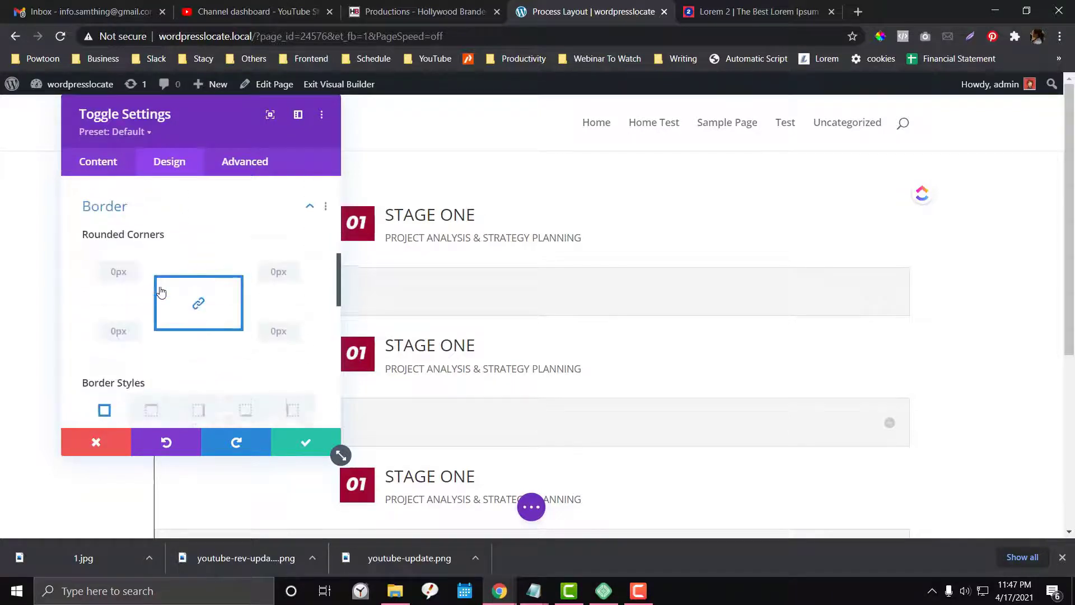
{"action": "scroll", "coordinate": [140, 252], "scroll_direction": "down", "scroll_amount": 3}
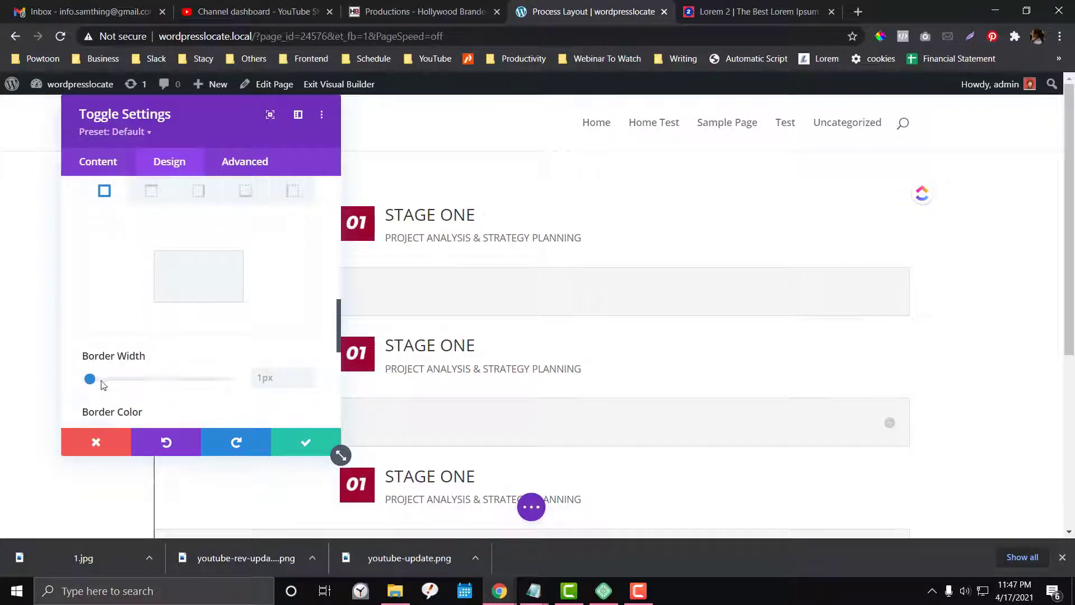
{"action": "left_click_drag", "start_coordinate": [90, 380], "coordinate": [71, 384]}
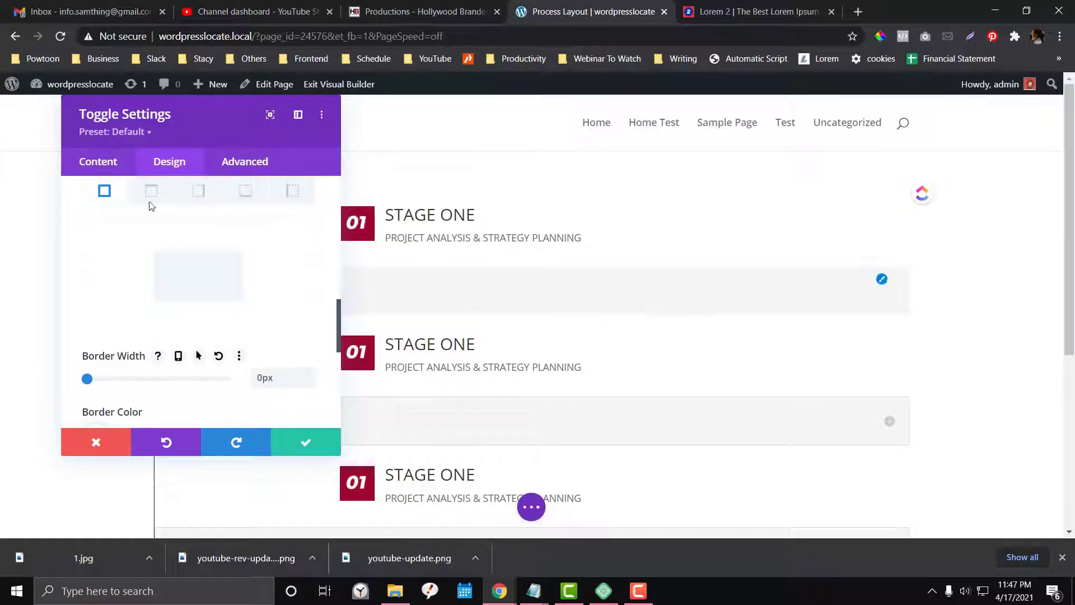
Step: Give the first Learn More toggle a white background color and save its settings
{"action": "left_click", "coordinate": [104, 162]}
{"action": "left_click", "coordinate": [223, 352]}
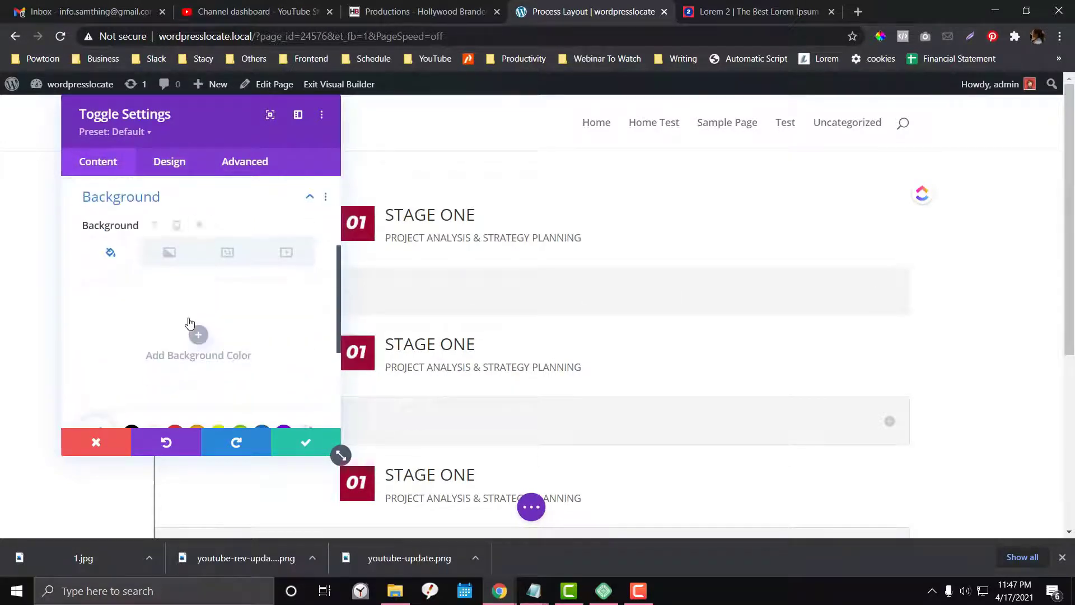
{"action": "scroll", "coordinate": [190, 323], "scroll_direction": "down", "scroll_amount": 1}
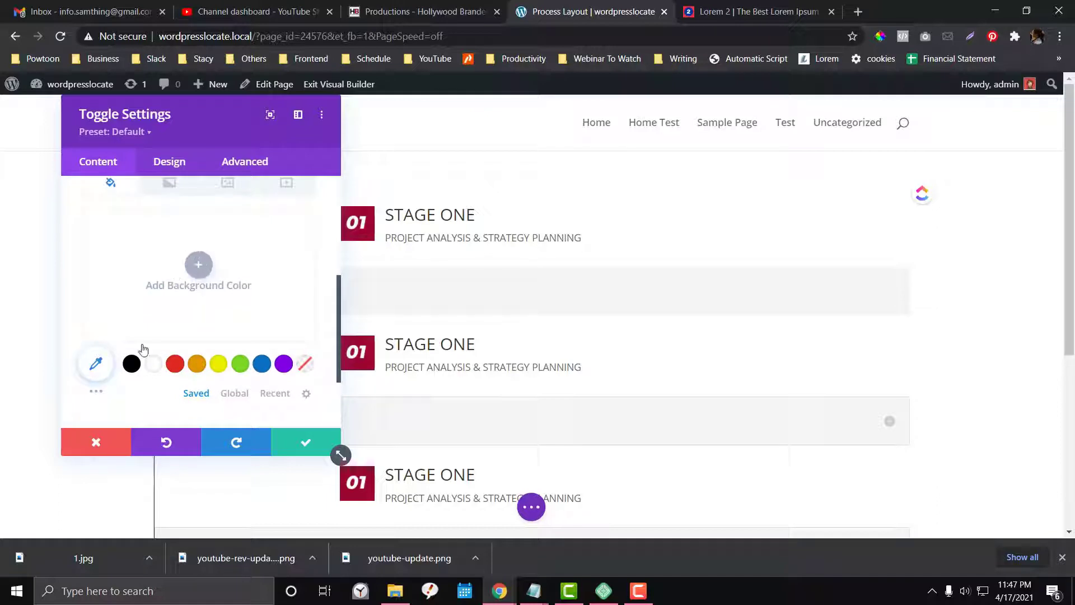
{"action": "left_click", "coordinate": [153, 363]}
{"action": "left_click_drag", "start_coordinate": [212, 106], "coordinate": [886, 136]}
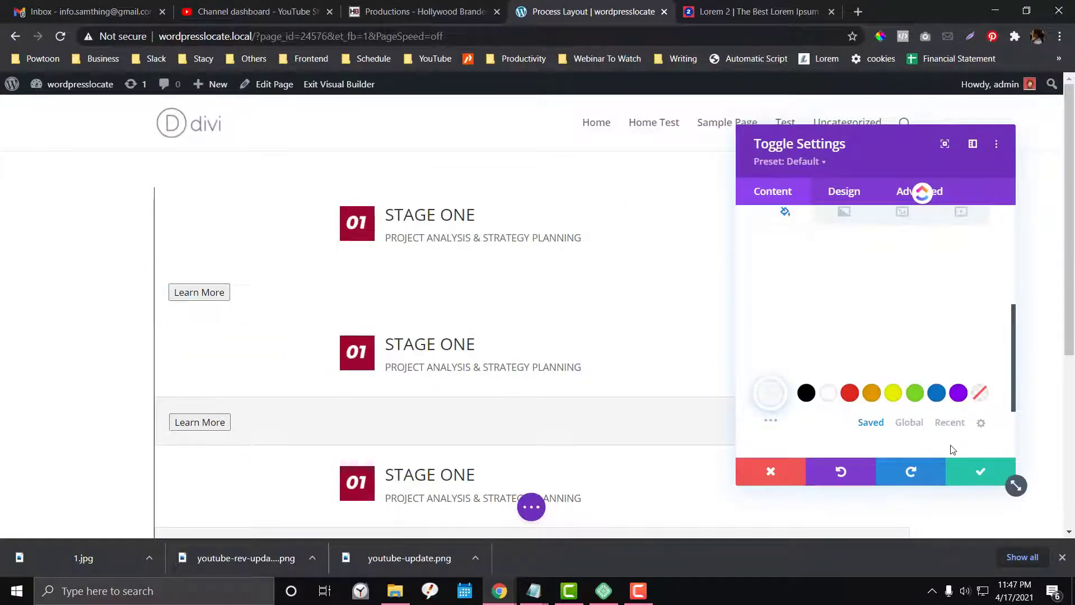
{"action": "left_click", "coordinate": [978, 470]}
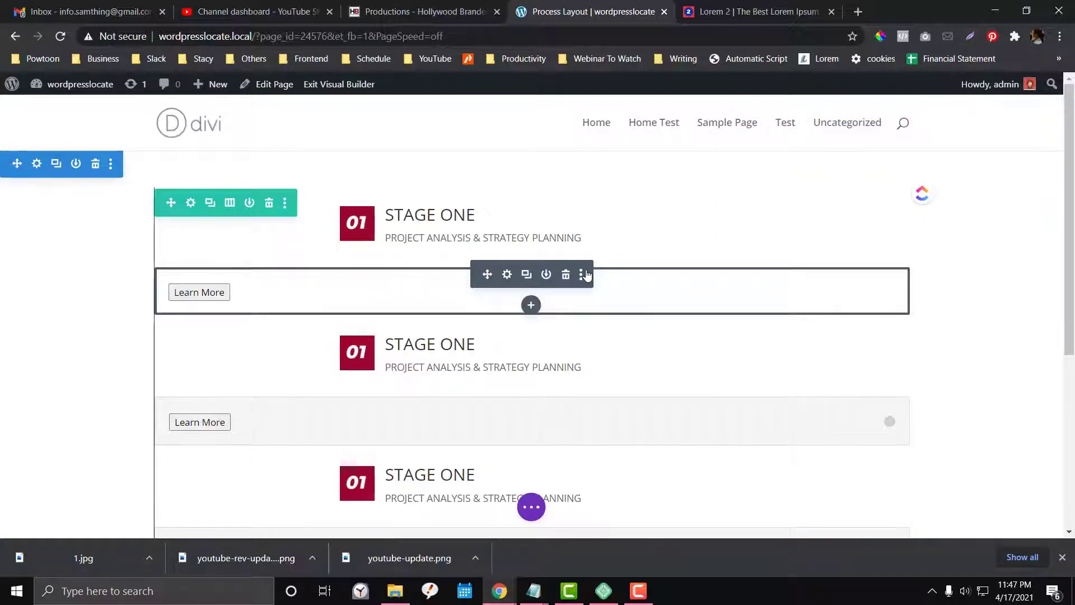
{"action": "left_click", "coordinate": [585, 274]}
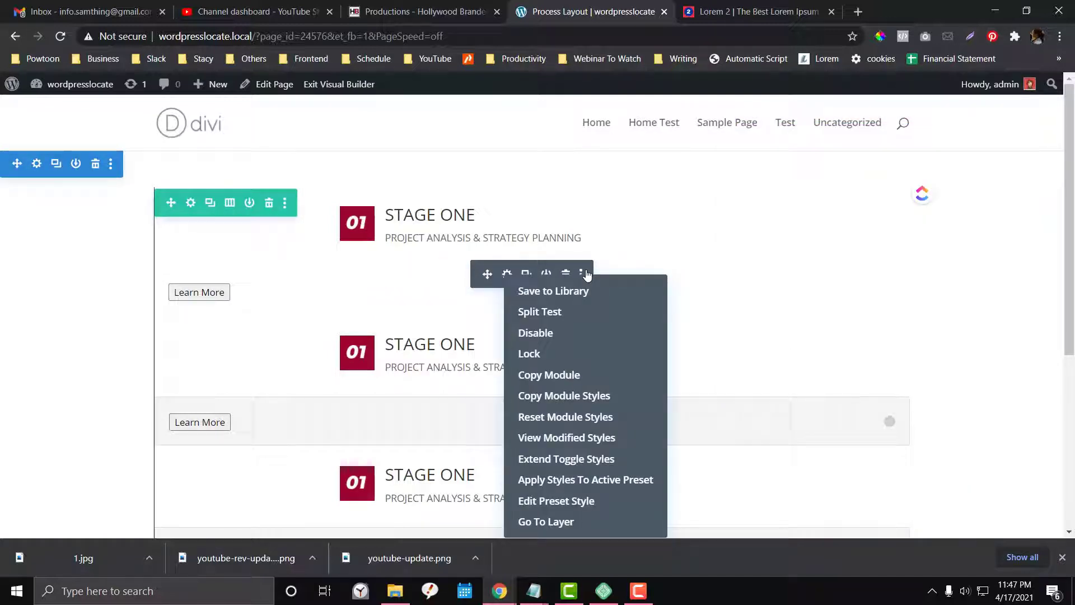
{"action": "left_click", "coordinate": [578, 404]}
{"action": "scroll", "coordinate": [574, 317], "scroll_direction": "down", "scroll_amount": 3}
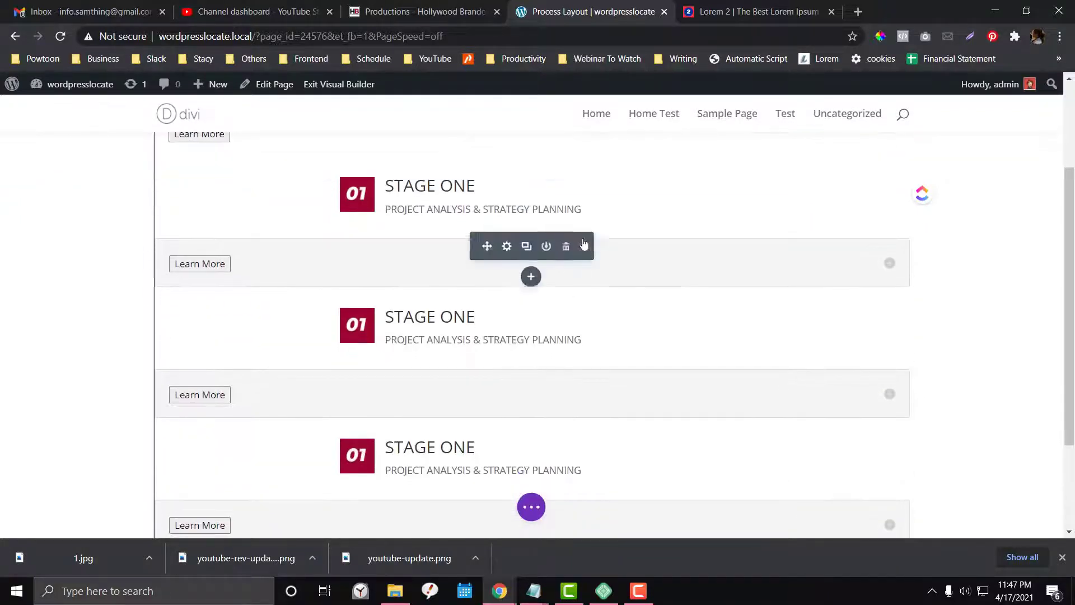
{"action": "left_click", "coordinate": [584, 245]}
{"action": "scroll", "coordinate": [392, 280], "scroll_direction": "up", "scroll_amount": 1}
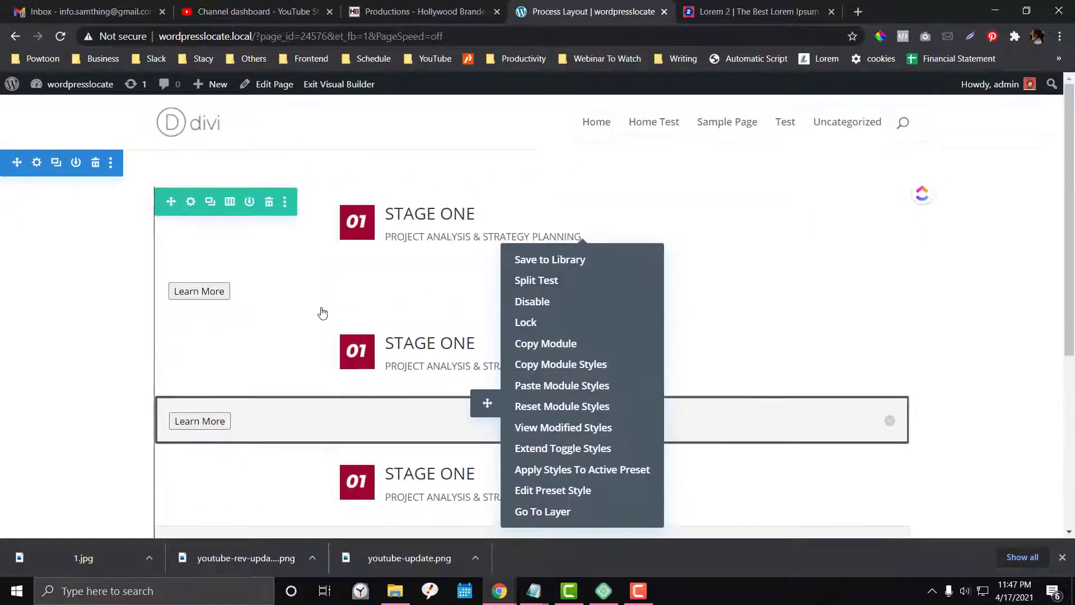
{"action": "left_click", "coordinate": [17, 297]}
Step: Extend the first Learn More toggle's styles to all toggles throughout This Row, and check the toggles down the page
{"action": "left_click", "coordinate": [583, 274]}
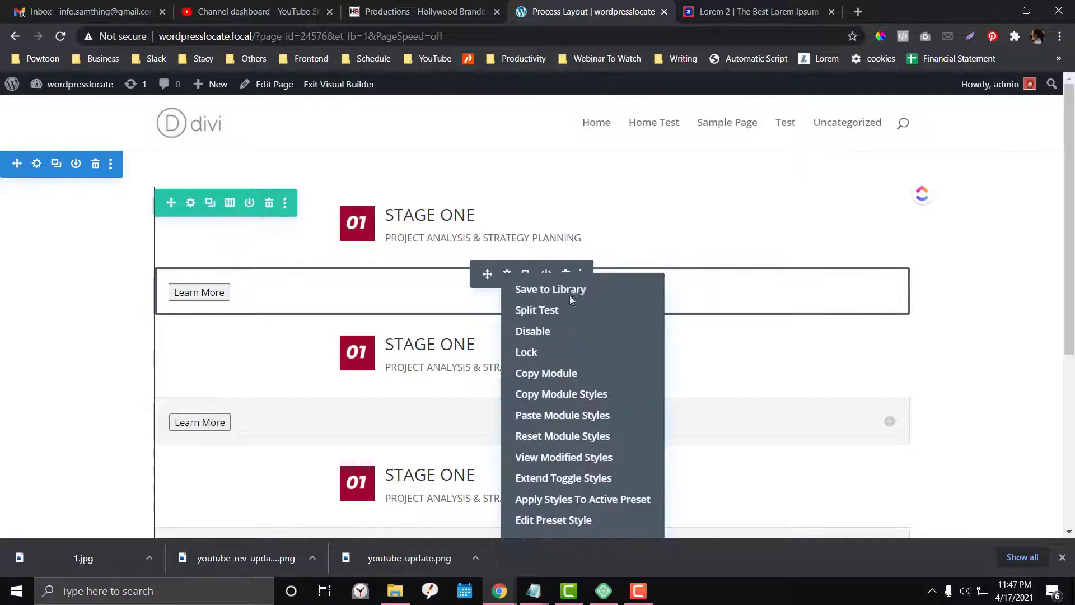
{"action": "left_click", "coordinate": [547, 477]}
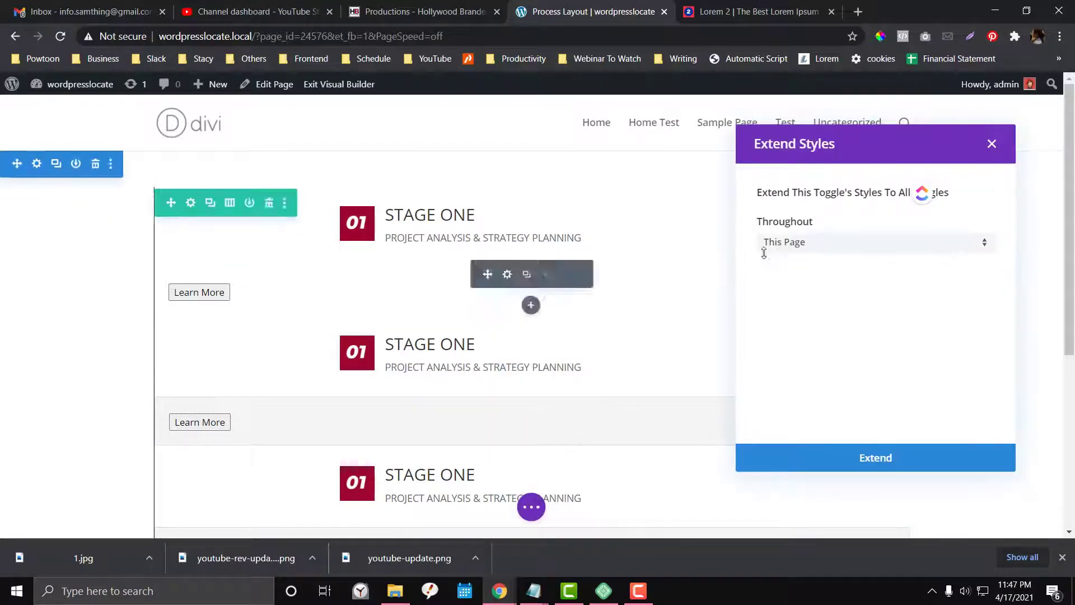
{"action": "left_click", "coordinate": [807, 253]}
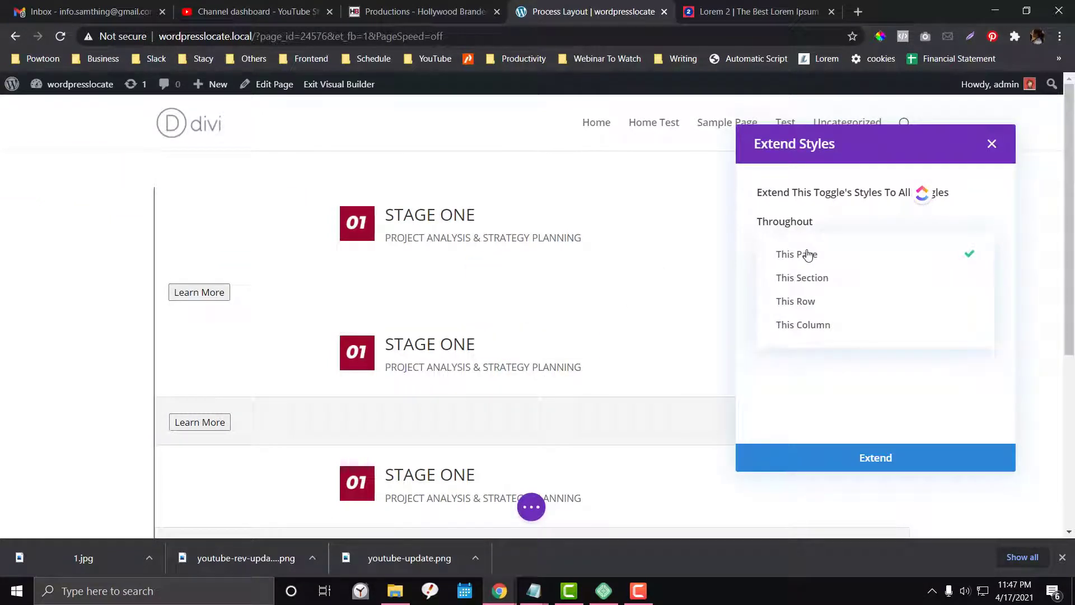
{"action": "left_click", "coordinate": [812, 303]}
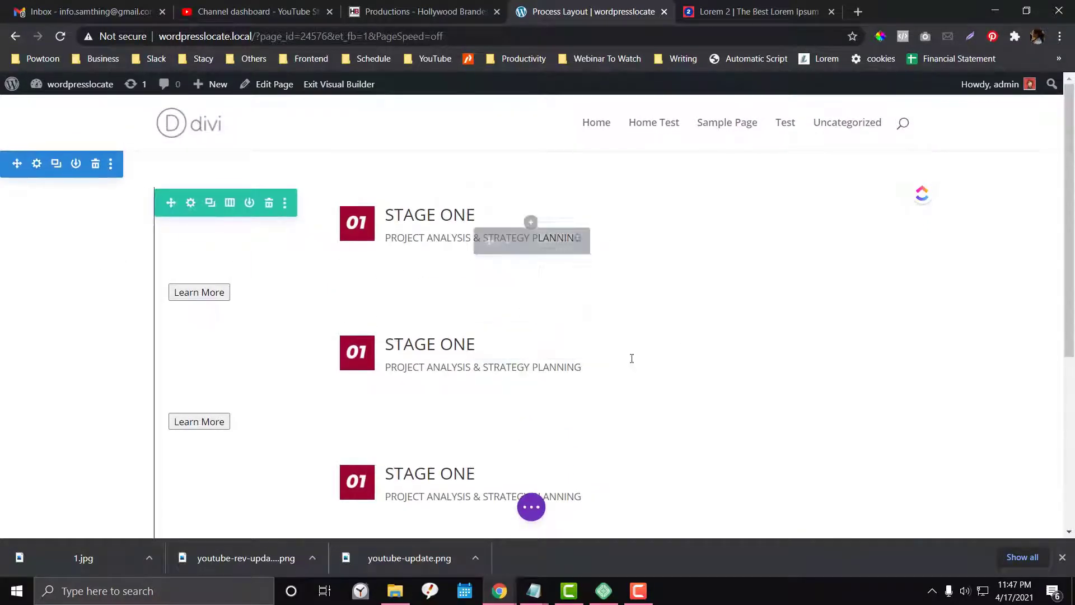
{"action": "scroll", "coordinate": [635, 448], "scroll_direction": "down", "scroll_amount": 3}
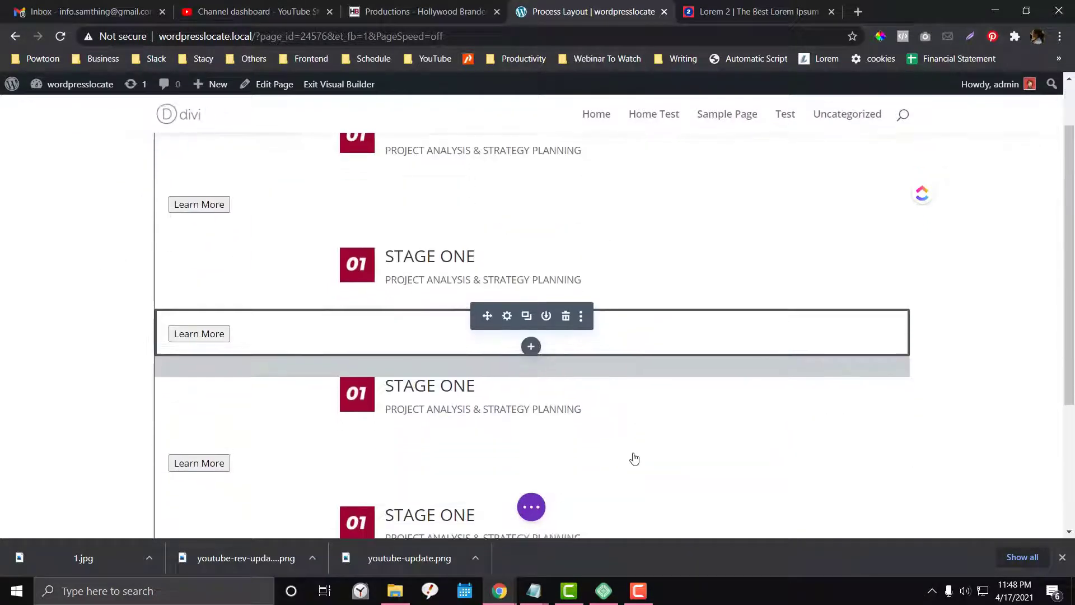
{"action": "scroll", "coordinate": [631, 454], "scroll_direction": "up", "scroll_amount": 4}
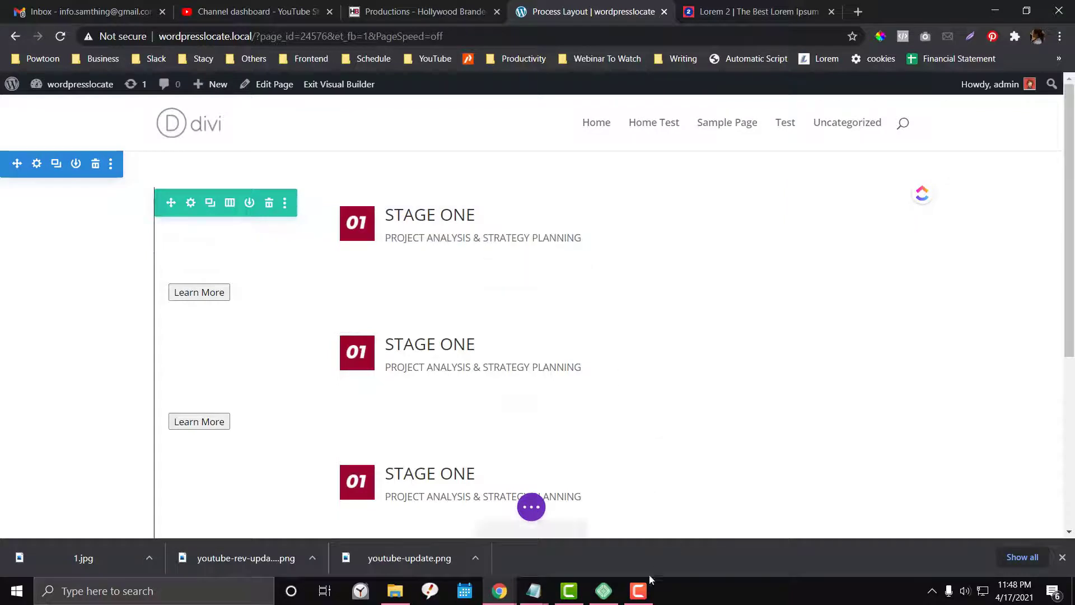
{"action": "left_click", "coordinate": [638, 591]}
{"action": "left_click", "coordinate": [1019, 533]}
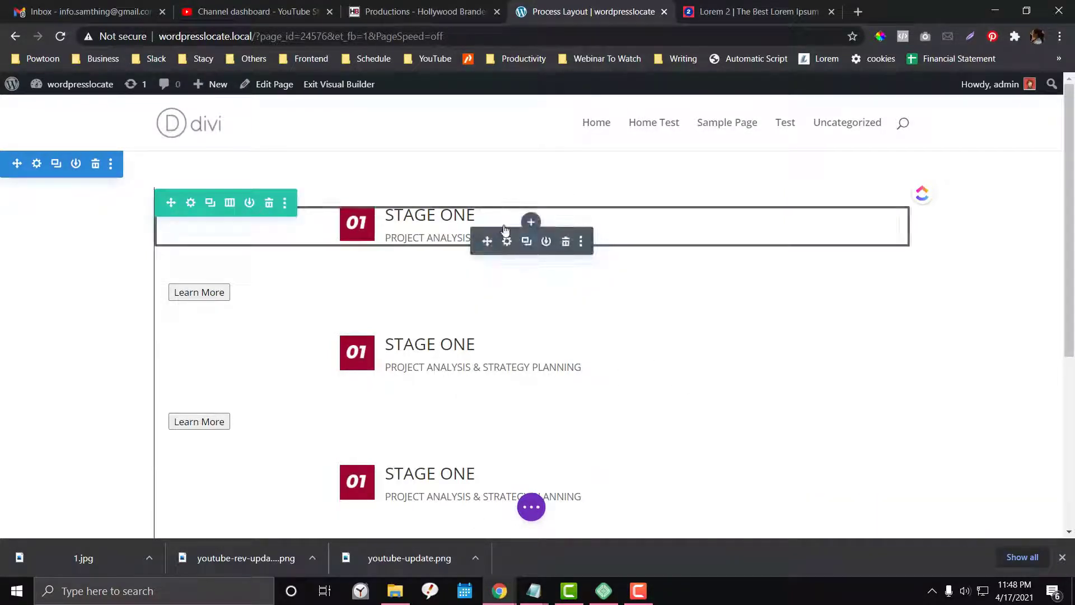
Step: Try a content width of 467px and left module alignment on the first Stage One blurb
{"action": "left_click", "coordinate": [506, 242]}
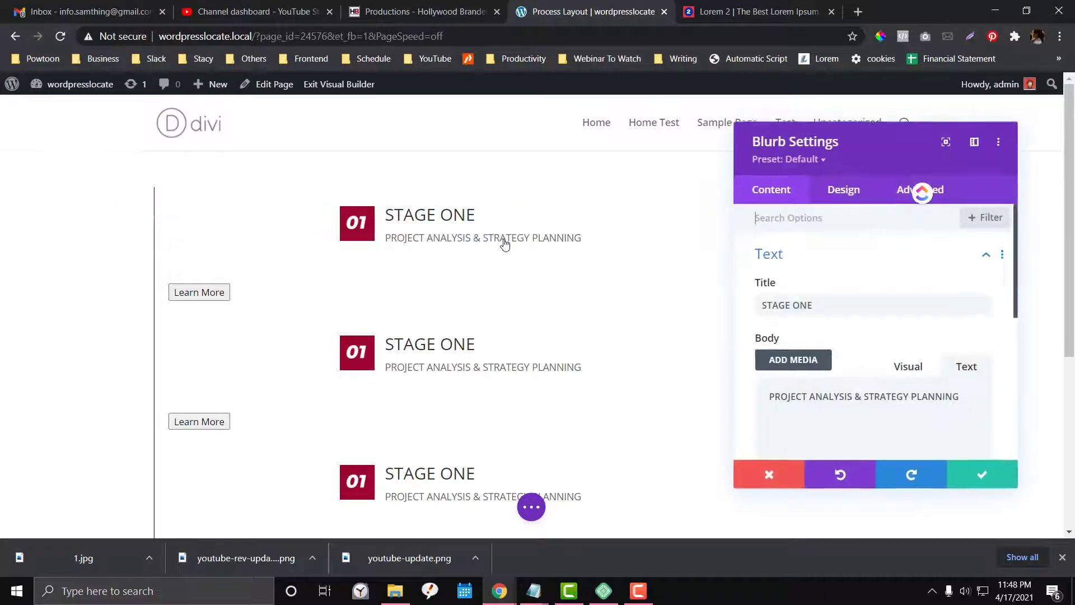
{"action": "left_click", "coordinate": [836, 197]}
{"action": "scroll", "coordinate": [826, 290], "scroll_direction": "down", "scroll_amount": 3}
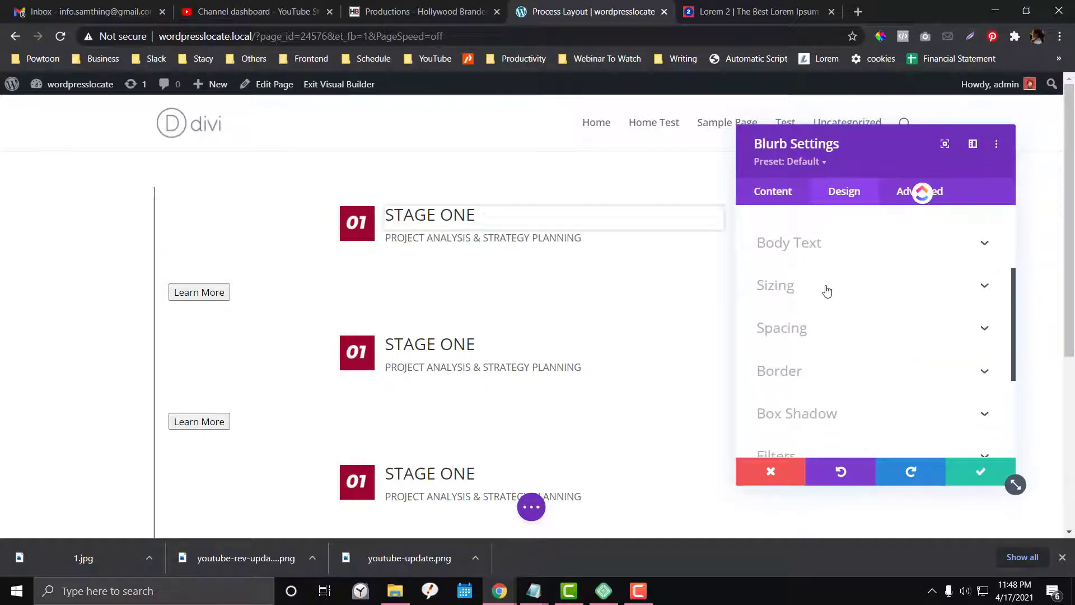
{"action": "left_click", "coordinate": [827, 287]}
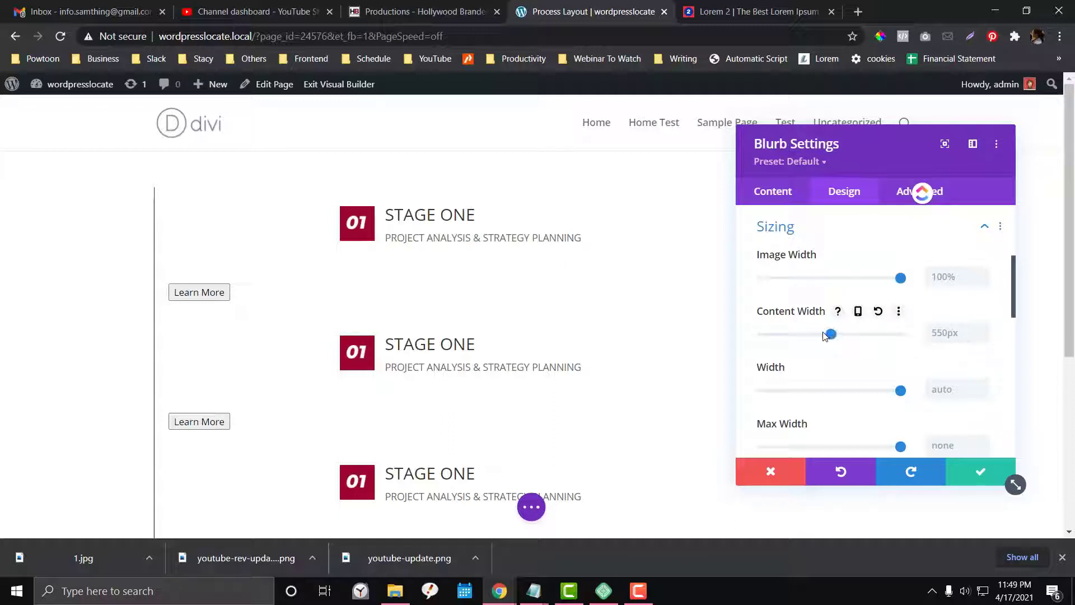
{"action": "left_click_drag", "start_coordinate": [825, 336], "coordinate": [822, 334]}
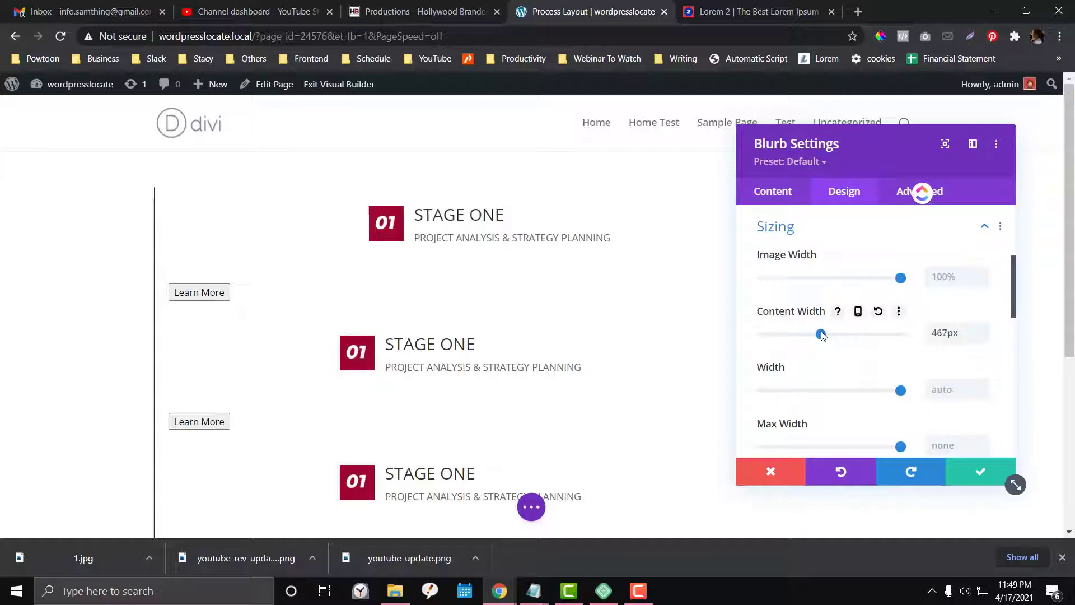
{"action": "scroll", "coordinate": [849, 370], "scroll_direction": "down", "scroll_amount": 3}
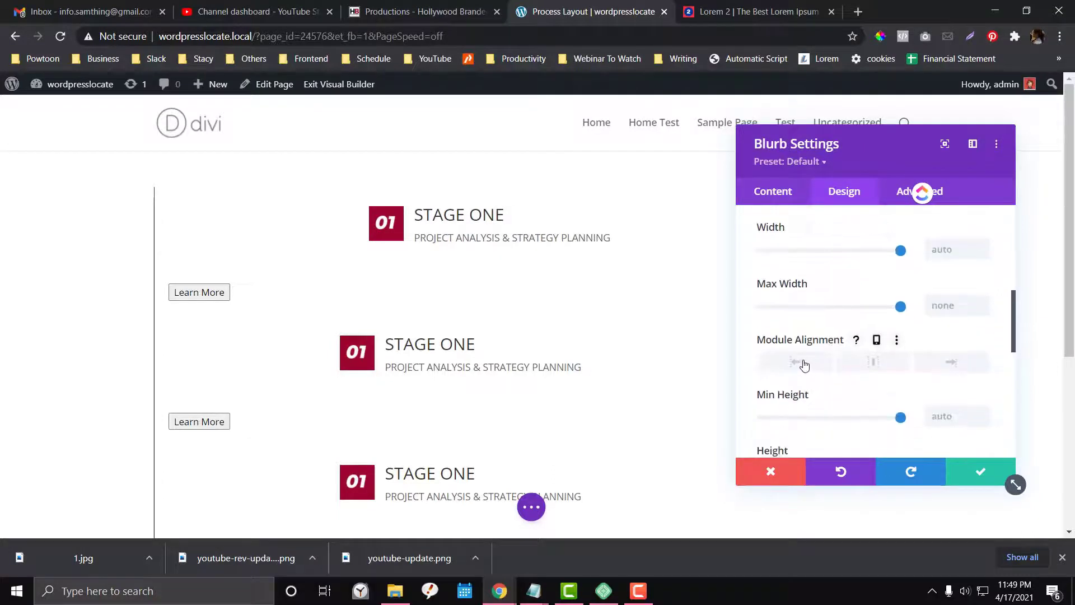
{"action": "scroll", "coordinate": [820, 347], "scroll_direction": "down", "scroll_amount": 4}
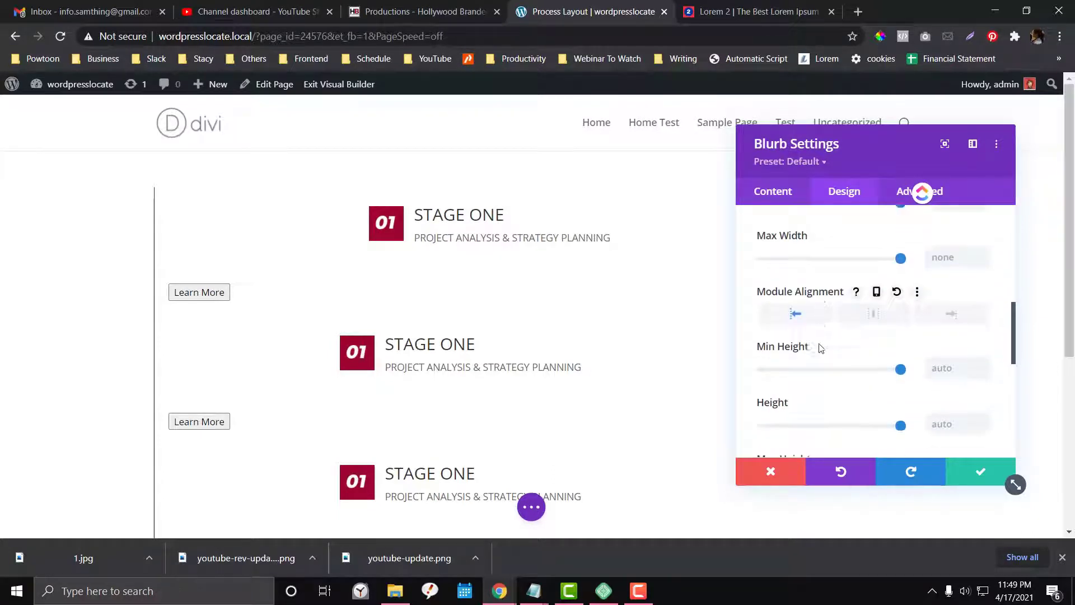
{"action": "scroll", "coordinate": [820, 347], "scroll_direction": "up", "scroll_amount": 6}
{"action": "scroll", "coordinate": [822, 348], "scroll_direction": "up", "scroll_amount": 3}
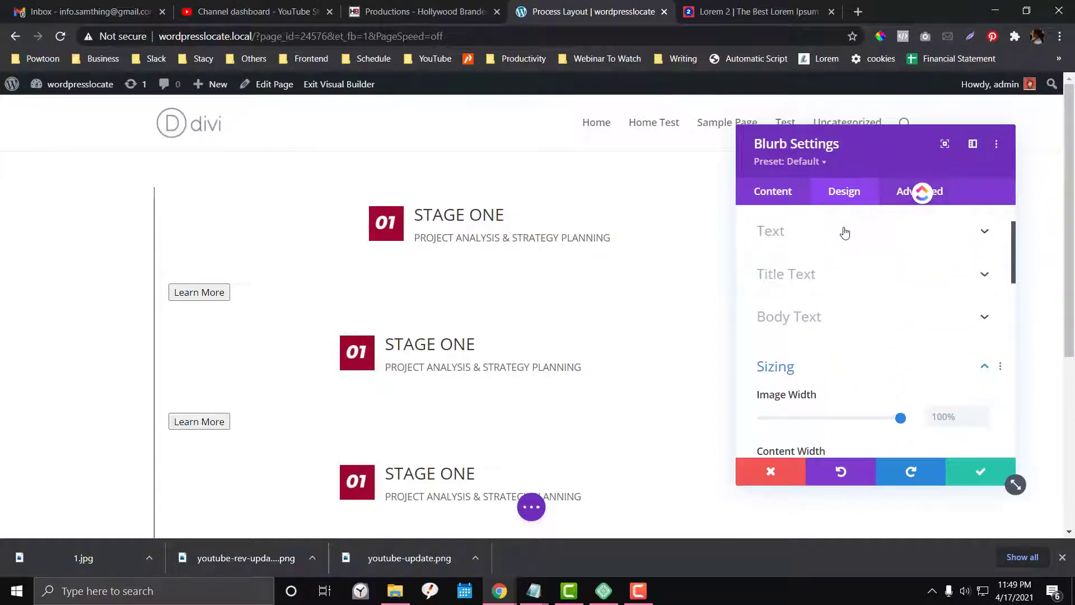
{"action": "left_click", "coordinate": [845, 233]}
{"action": "scroll", "coordinate": [811, 293], "scroll_direction": "down", "scroll_amount": 6}
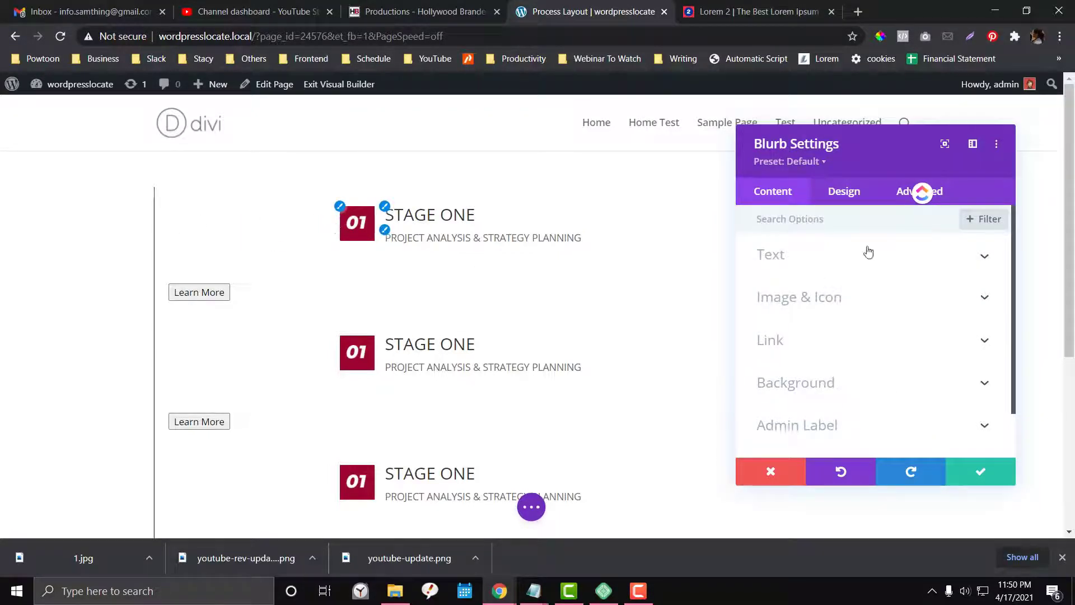
Step: Set the first Stage One blurb's width to 550px in its sizing options
{"action": "left_click", "coordinate": [843, 194]}
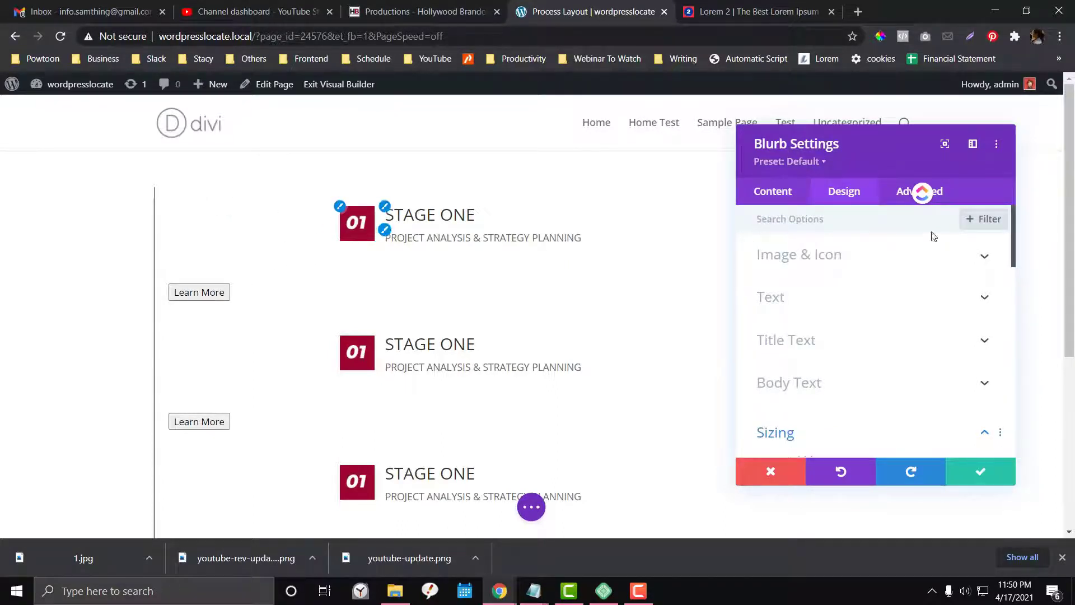
{"action": "scroll", "coordinate": [851, 343], "scroll_direction": "down", "scroll_amount": 1}
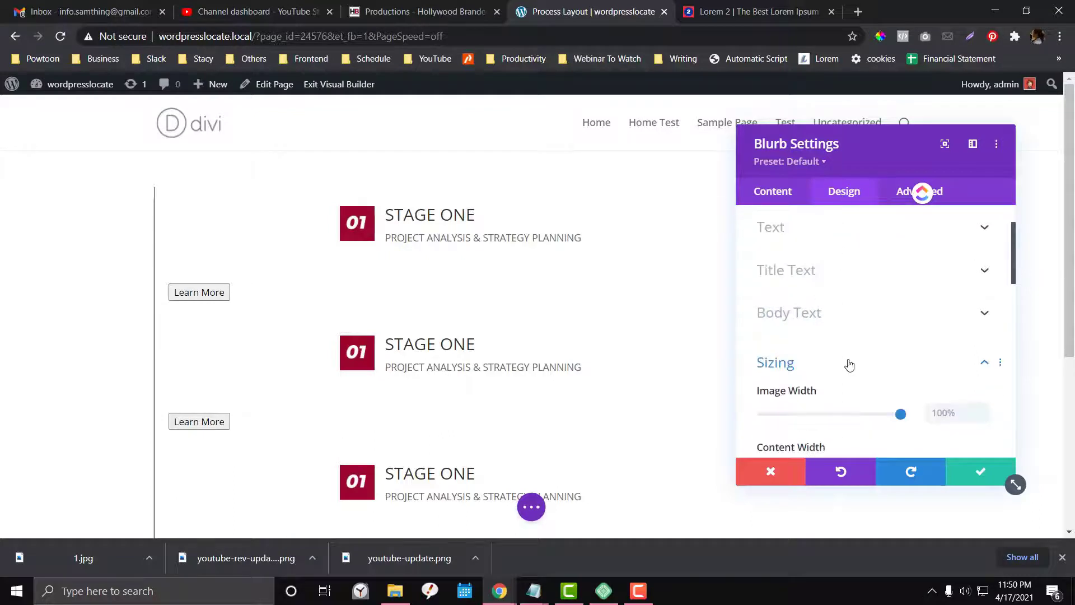
{"action": "scroll", "coordinate": [850, 365], "scroll_direction": "down", "scroll_amount": 2}
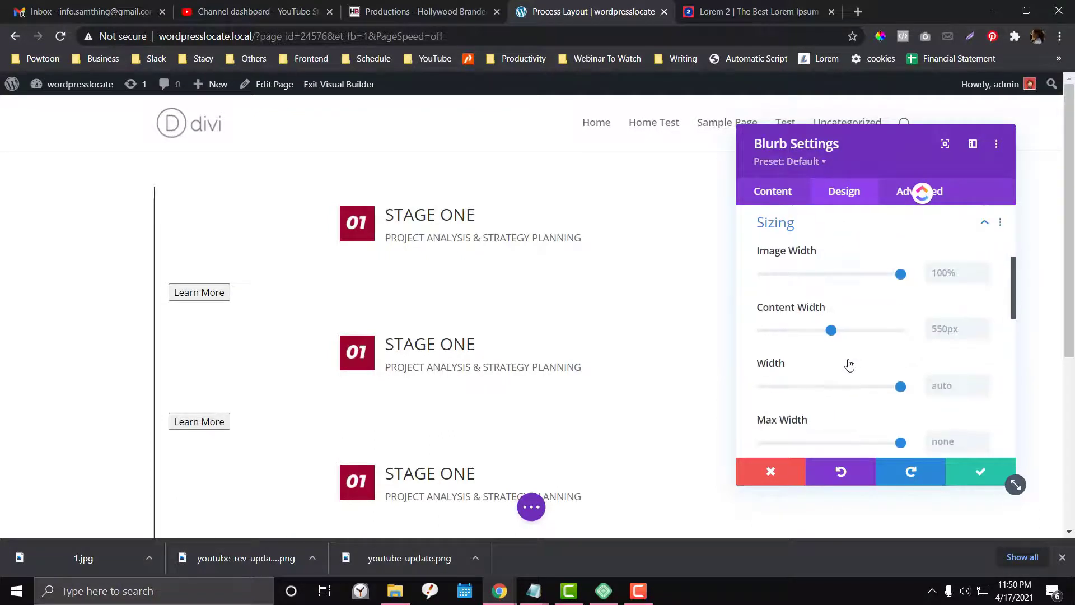
{"action": "left_click", "coordinate": [823, 387]}
{"action": "left_click_drag", "start_coordinate": [821, 388], "coordinate": [780, 386]}
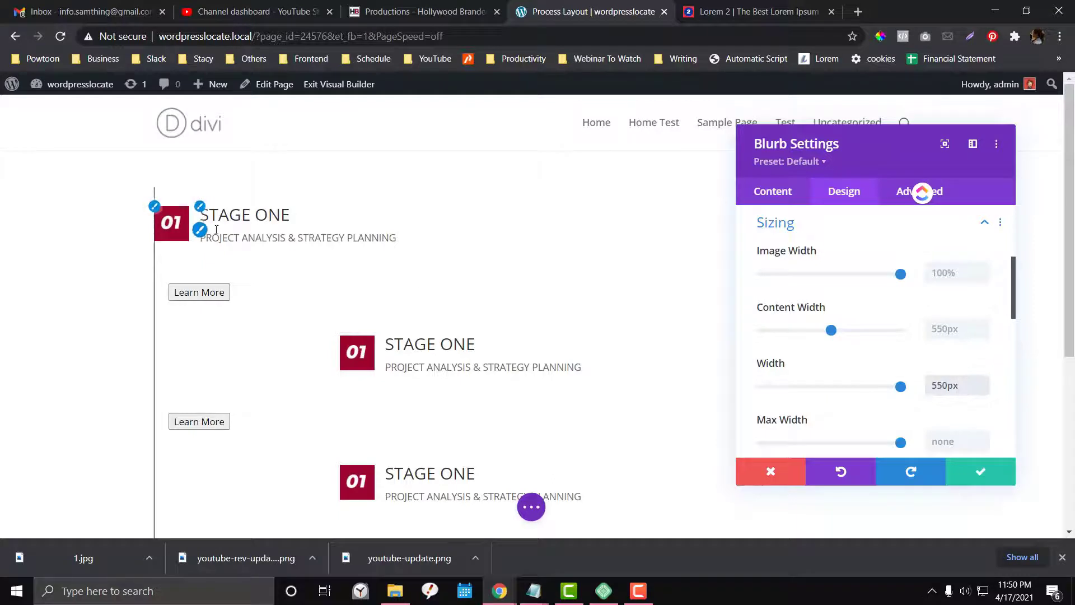
Step: Try right and center module alignment on the first Stage One blurb, and settle on left alignment
{"action": "scroll", "coordinate": [900, 372], "scroll_direction": "down", "scroll_amount": 3}
{"action": "left_click", "coordinate": [950, 357]}
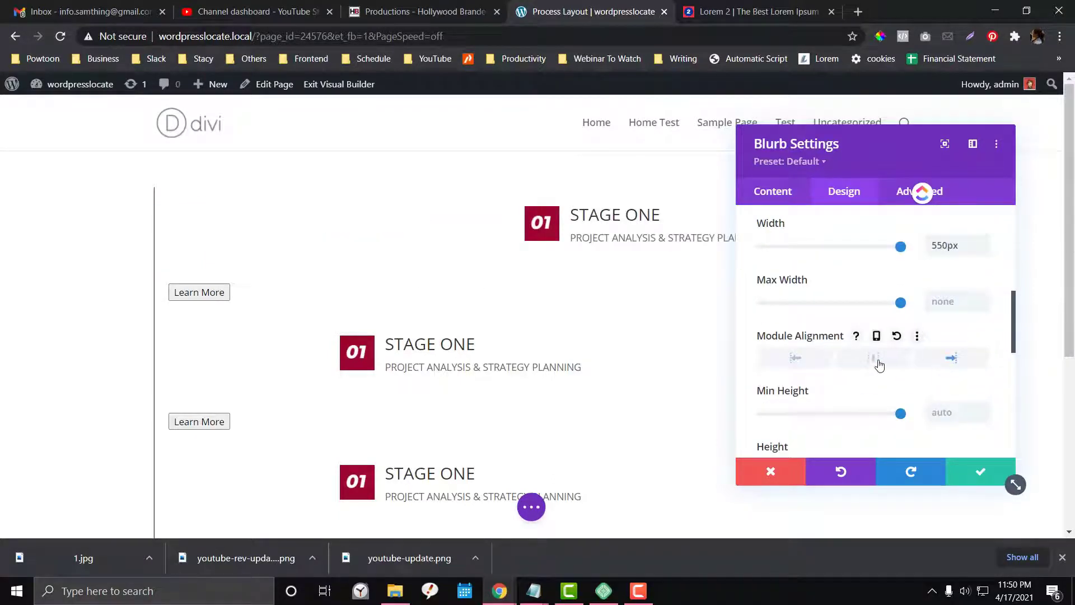
{"action": "left_click", "coordinate": [873, 358]}
{"action": "left_click", "coordinate": [795, 357]}
{"action": "left_click", "coordinate": [874, 361]}
{"action": "left_click", "coordinate": [949, 359]}
{"action": "left_click", "coordinate": [869, 363]}
{"action": "left_click", "coordinate": [821, 365]}
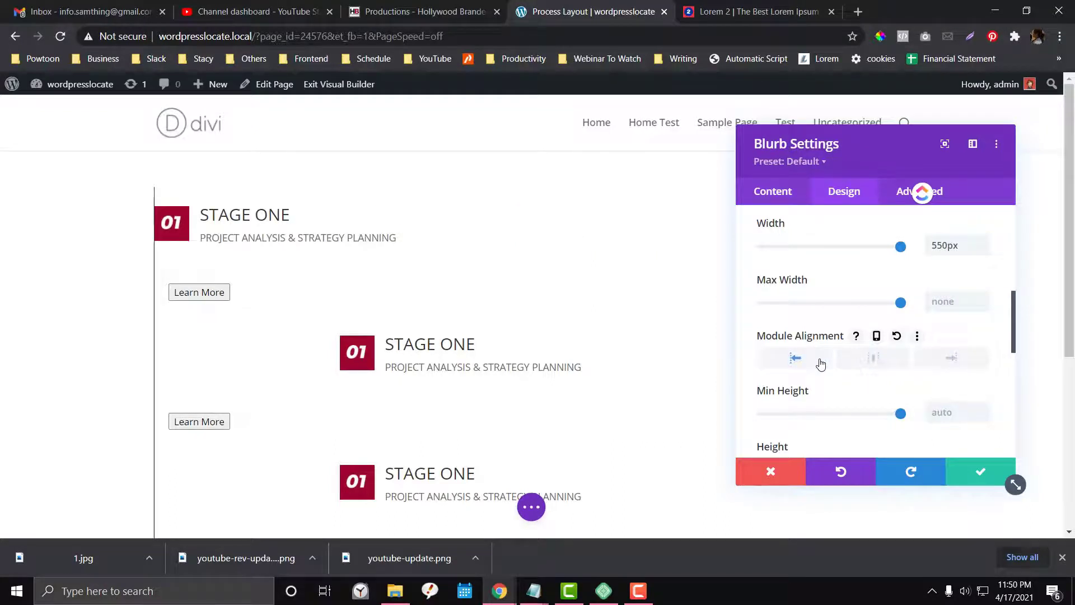
Step: Remove the width:50px; custom CSS from the first Stage One blurb's image
{"action": "scroll", "coordinate": [862, 291], "scroll_direction": "up", "scroll_amount": 5}
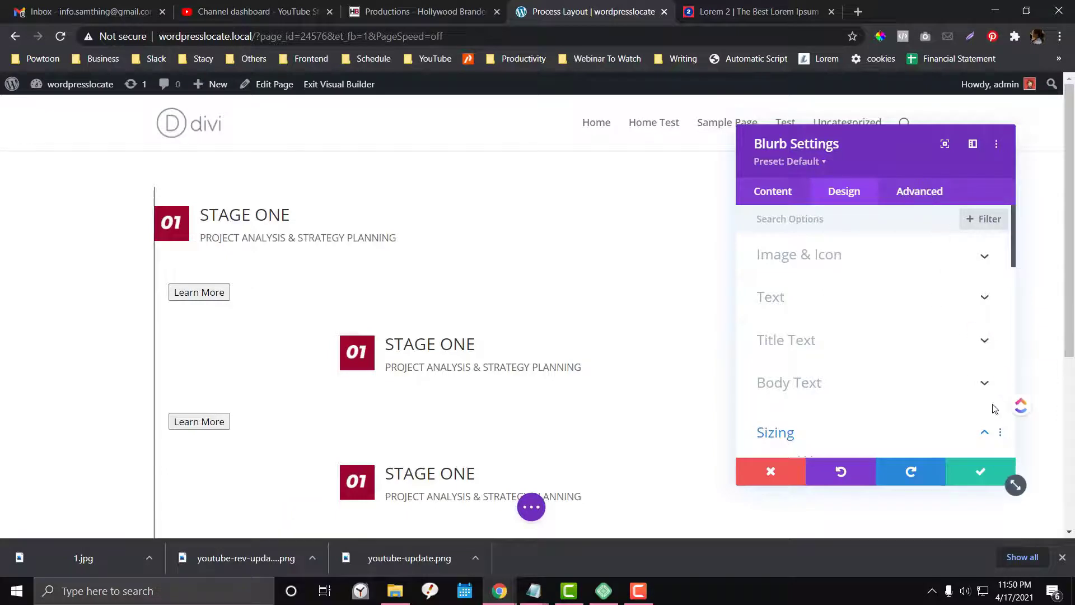
{"action": "left_click", "coordinate": [904, 191]}
{"action": "scroll", "coordinate": [849, 354], "scroll_direction": "down", "scroll_amount": 4}
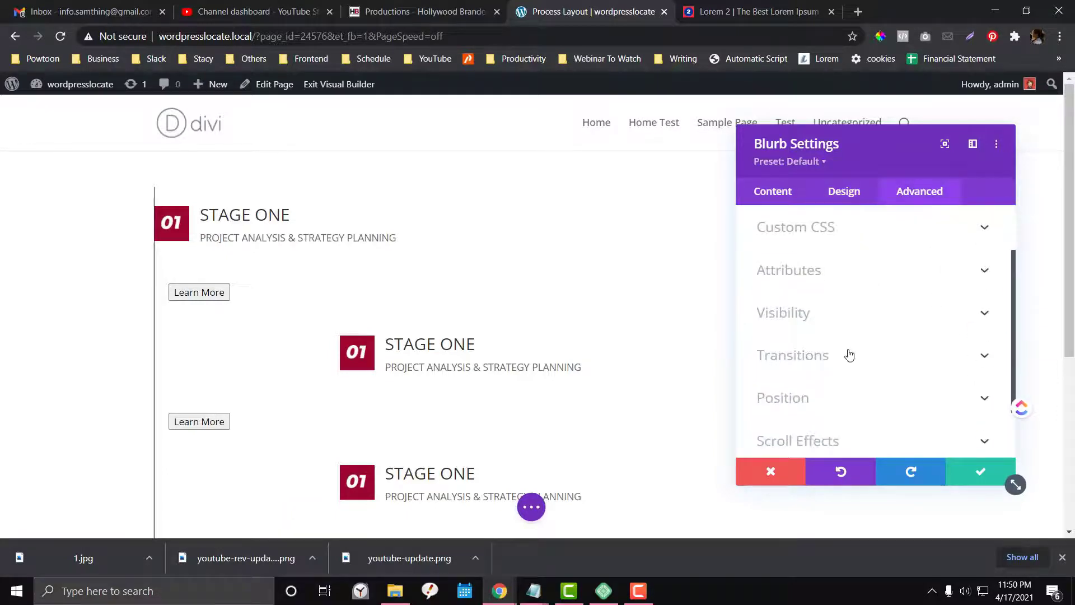
{"action": "scroll", "coordinate": [847, 336], "scroll_direction": "up", "scroll_amount": 2}
{"action": "left_click", "coordinate": [854, 267]}
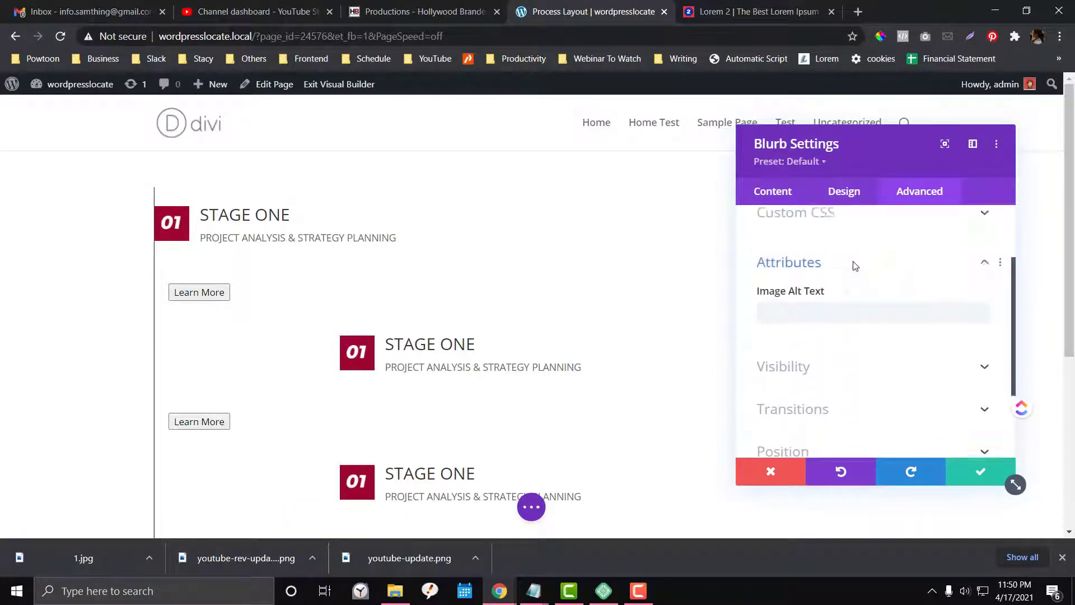
{"action": "scroll", "coordinate": [856, 260], "scroll_direction": "up", "scroll_amount": 1}
{"action": "left_click", "coordinate": [858, 254]}
{"action": "scroll", "coordinate": [853, 347], "scroll_direction": "down", "scroll_amount": 4}
{"action": "scroll", "coordinate": [854, 347], "scroll_direction": "down", "scroll_amount": 2}
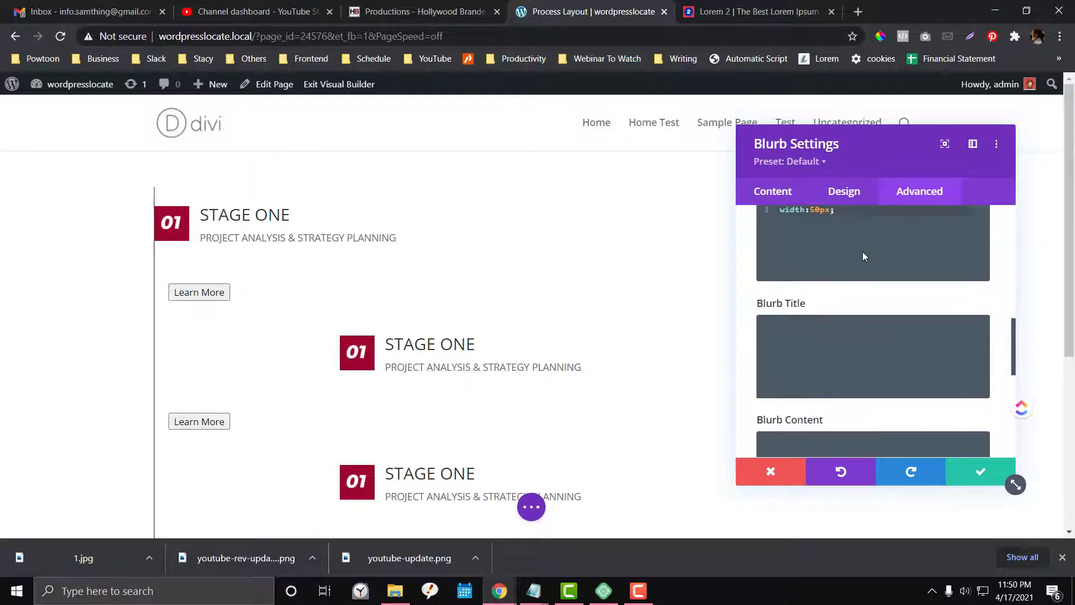
Step: Set the first Stage One blurb's image width to 50px and save the blurb settings
{"action": "left_click", "coordinate": [845, 191]}
{"action": "scroll", "coordinate": [843, 295], "scroll_direction": "down", "scroll_amount": 3}
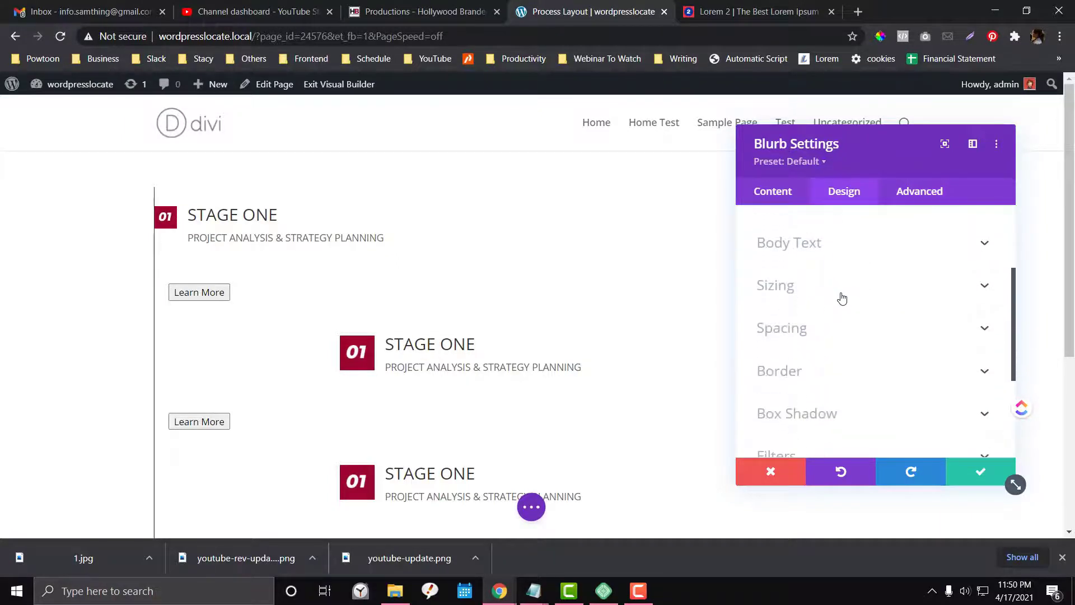
{"action": "left_click", "coordinate": [842, 299]}
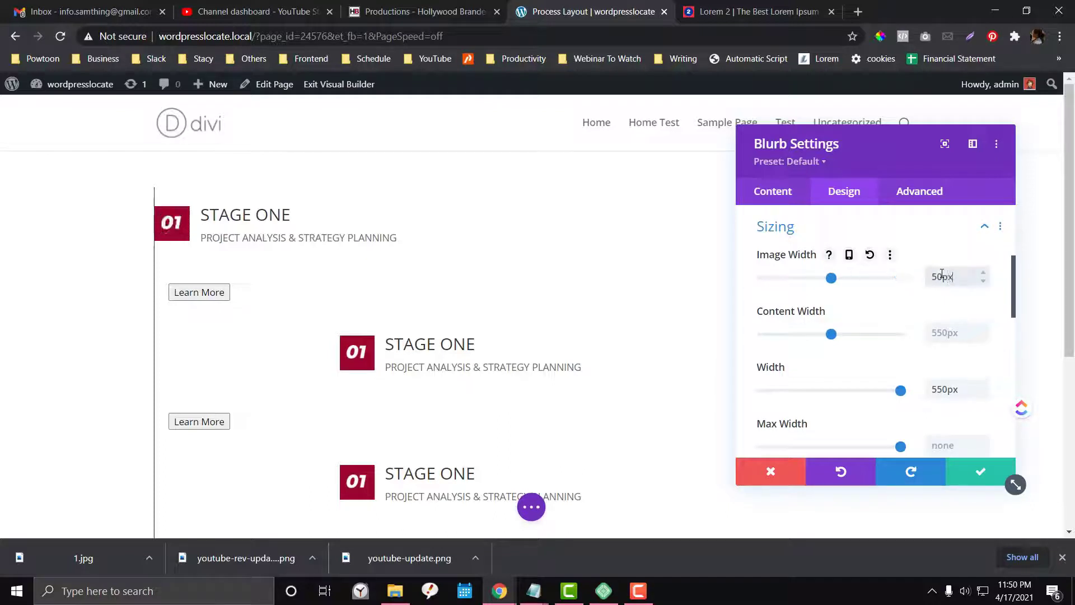
{"action": "left_click", "coordinate": [975, 477]}
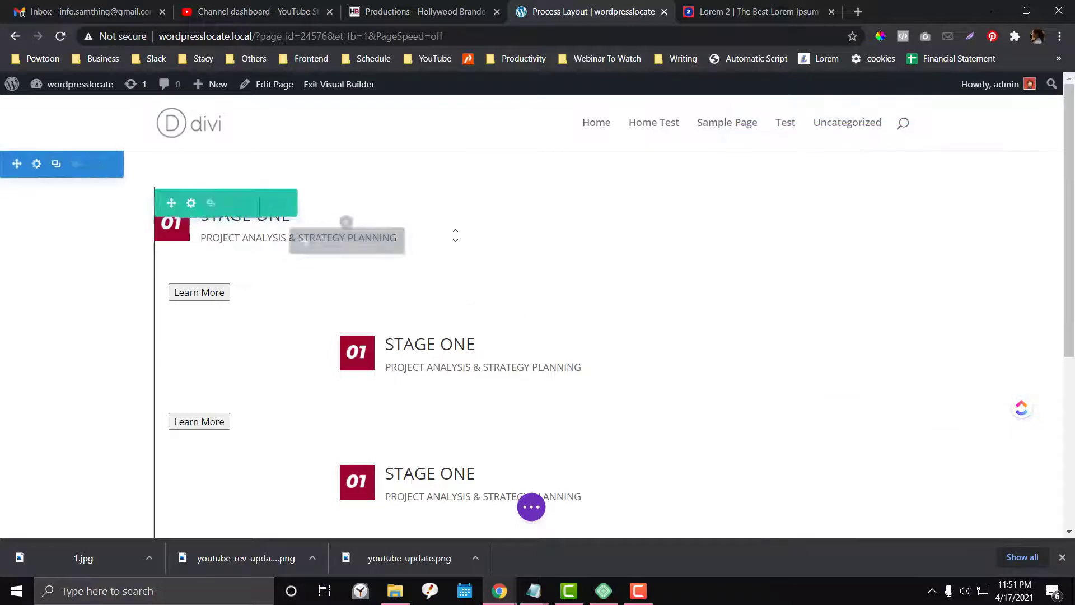
Step: Extend the first blurb's styles to the other Stage One blurbs, and check the stages down the page
{"action": "left_click", "coordinate": [397, 242]}
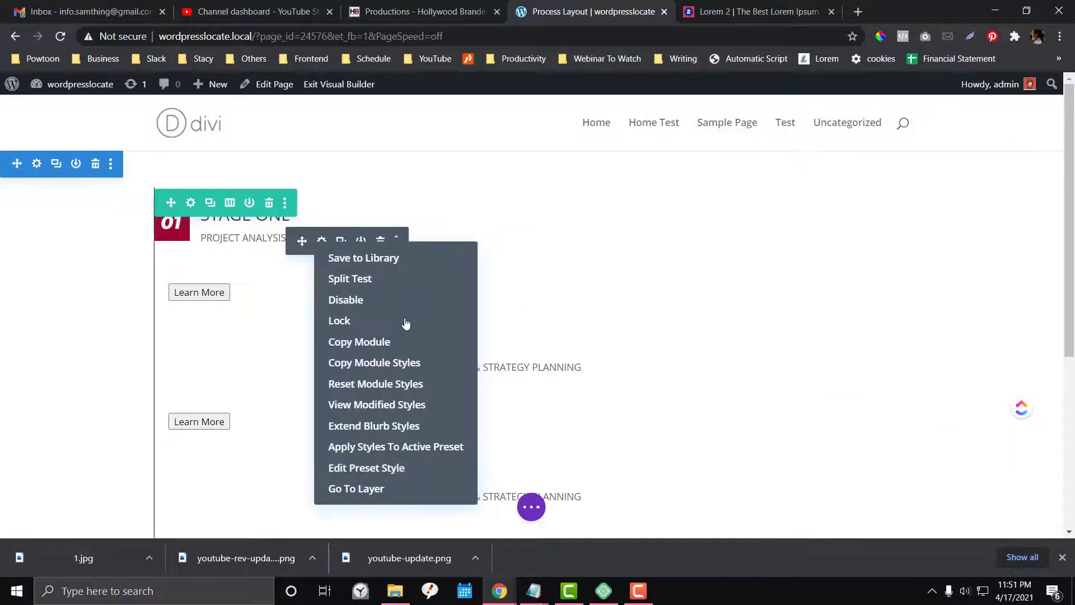
{"action": "left_click", "coordinate": [403, 423]}
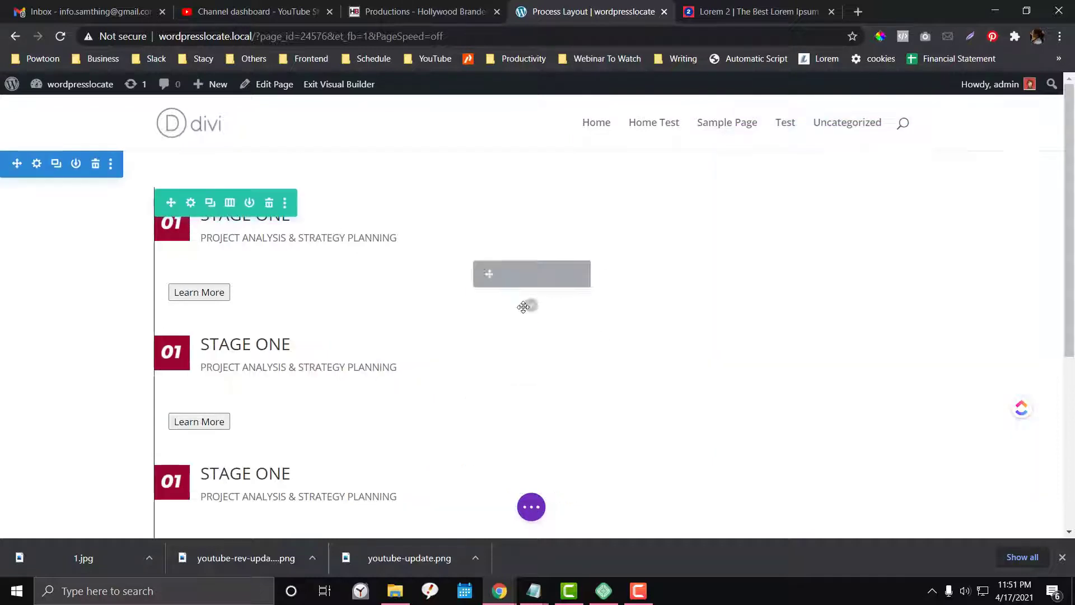
{"action": "scroll", "coordinate": [527, 305], "scroll_direction": "down", "scroll_amount": 3}
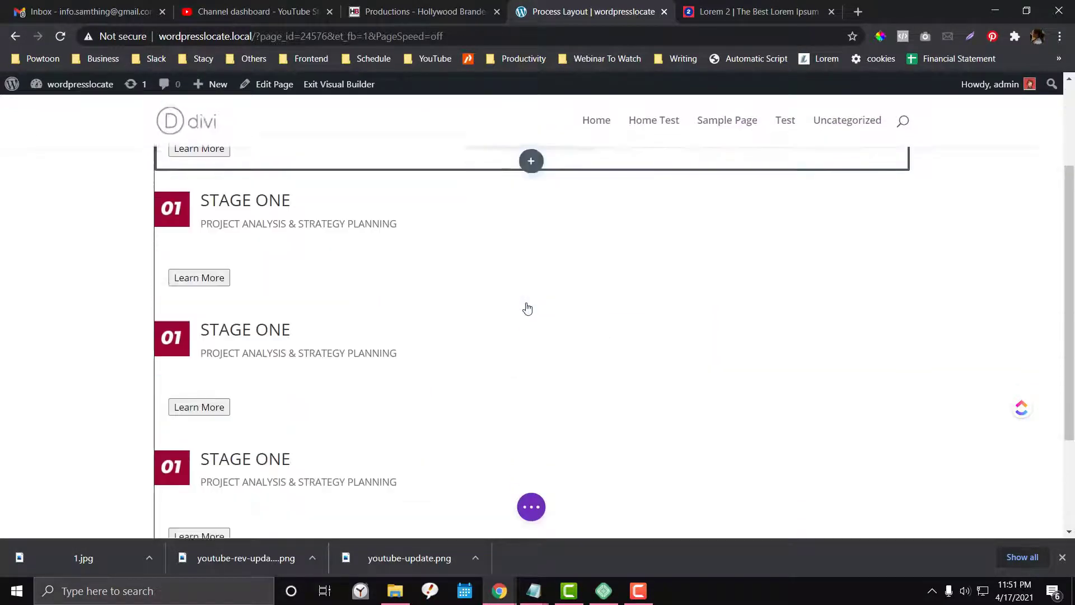
{"action": "scroll", "coordinate": [526, 305], "scroll_direction": "up", "scroll_amount": 3}
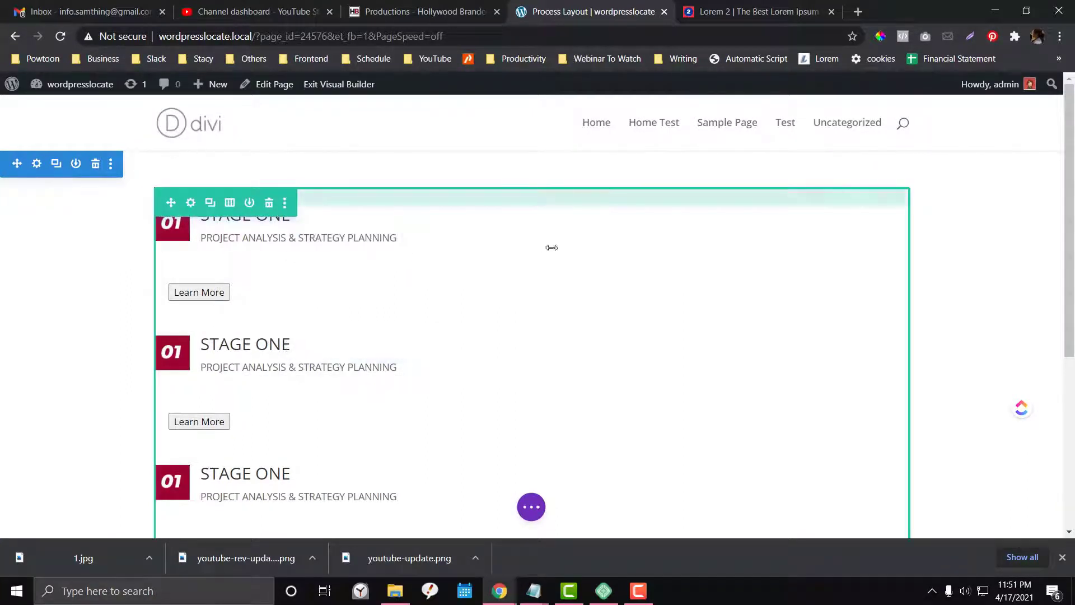
{"action": "scroll", "coordinate": [537, 294], "scroll_direction": "down", "scroll_amount": 1}
{"action": "scroll", "coordinate": [539, 308], "scroll_direction": "down", "scroll_amount": 1}
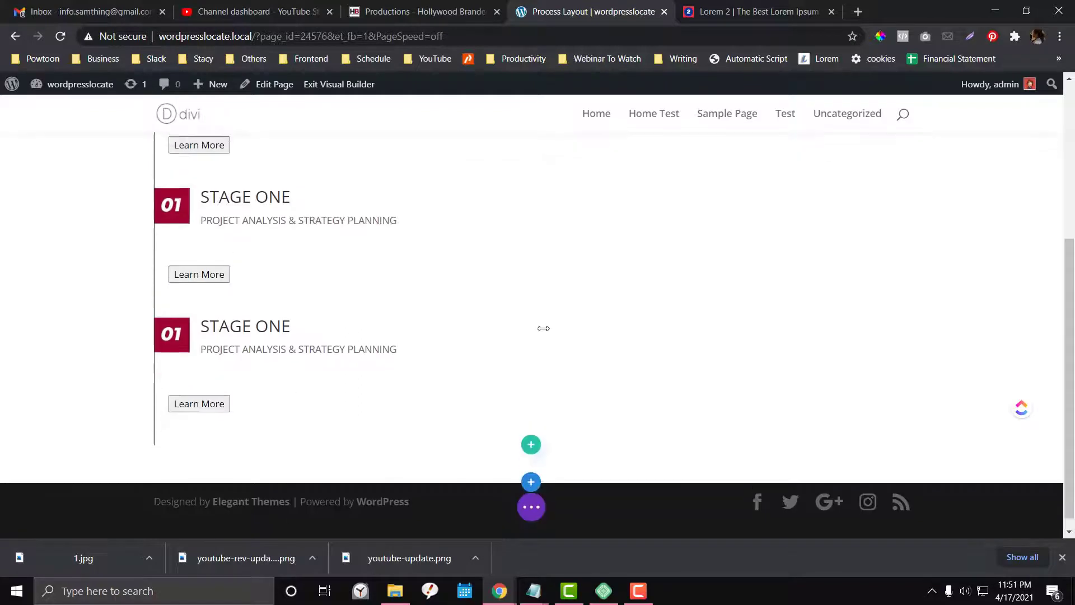
{"action": "scroll", "coordinate": [542, 328], "scroll_direction": "up", "scroll_amount": 2}
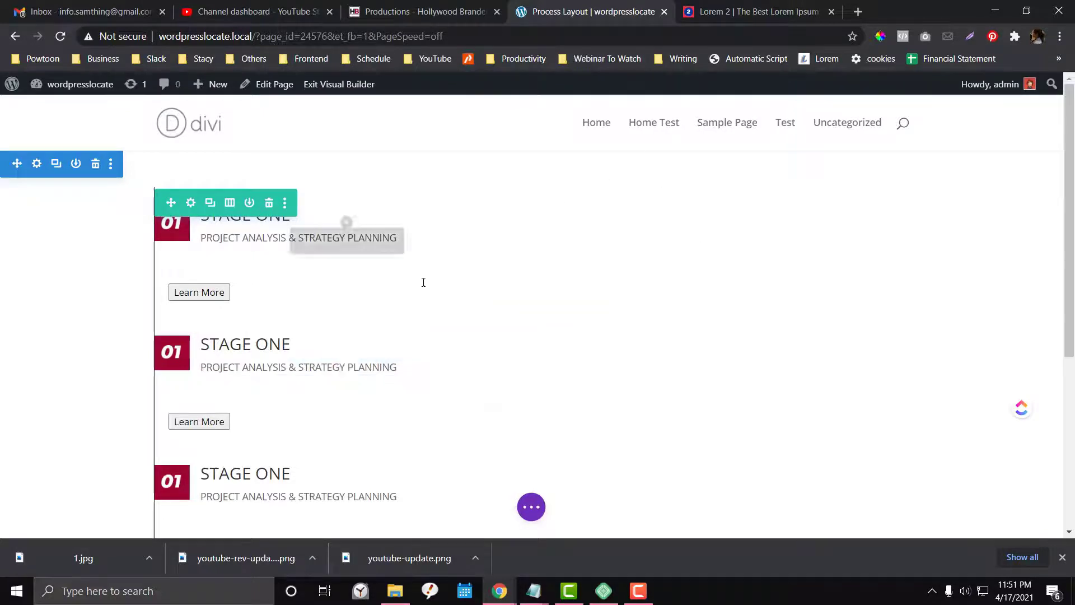
{"action": "scroll", "coordinate": [283, 330], "scroll_direction": "down", "scroll_amount": 2}
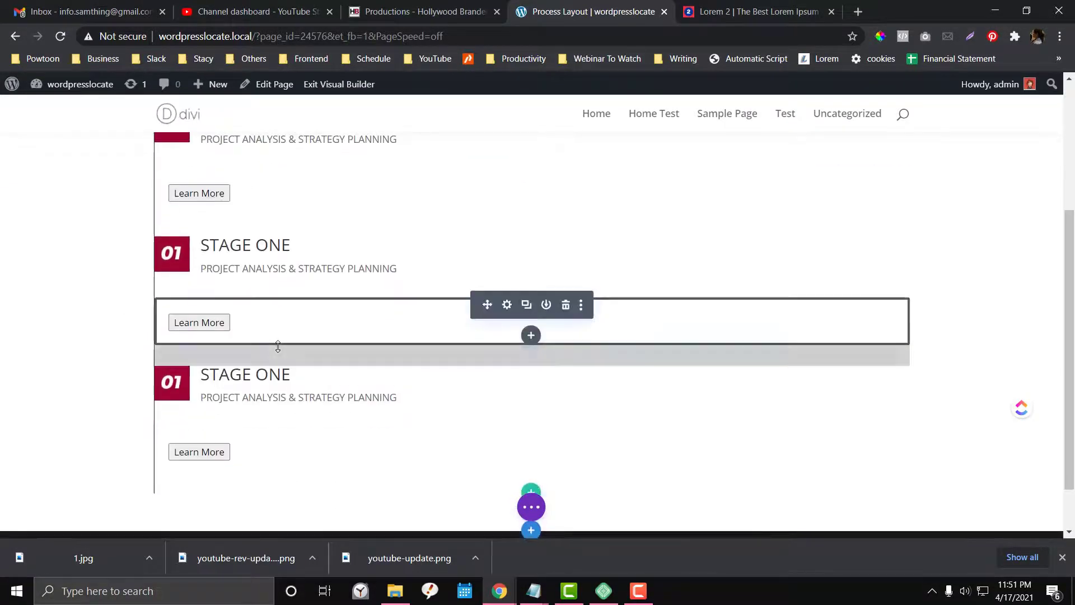
{"action": "scroll", "coordinate": [274, 280], "scroll_direction": "up", "scroll_amount": 2}
{"action": "scroll", "coordinate": [327, 330], "scroll_direction": "up", "scroll_amount": 2}
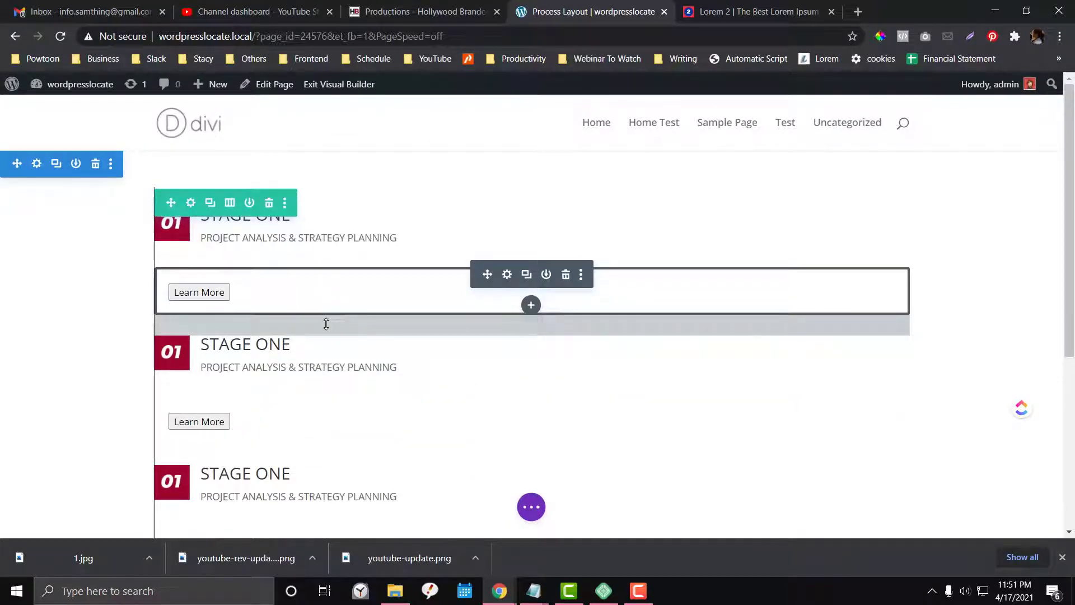
Step: Save the page as a draft
{"action": "left_click", "coordinate": [530, 507]}
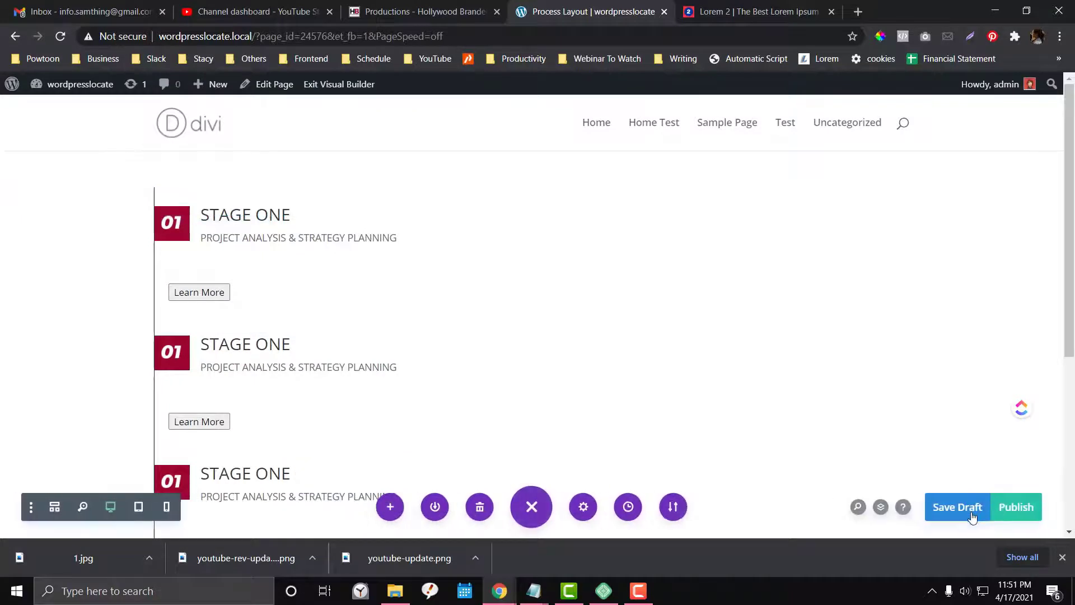
{"action": "scroll", "coordinate": [443, 263], "scroll_direction": "down", "scroll_amount": 5}
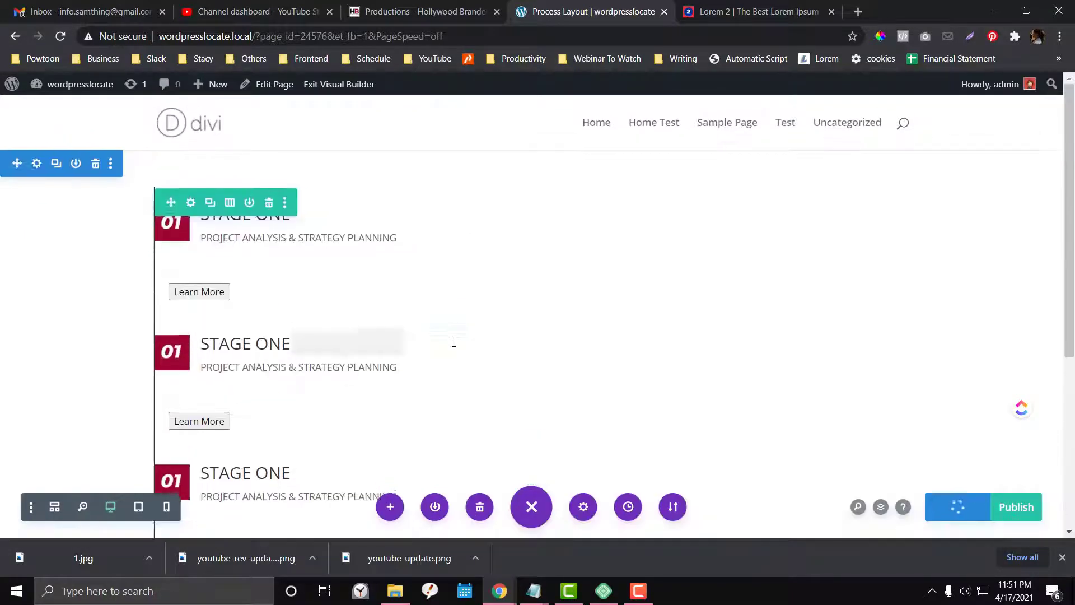
Step: Check the button class in the title code of a Stage One toggle, and save the toggle settings
{"action": "scroll", "coordinate": [451, 341], "scroll_direction": "up", "scroll_amount": 3}
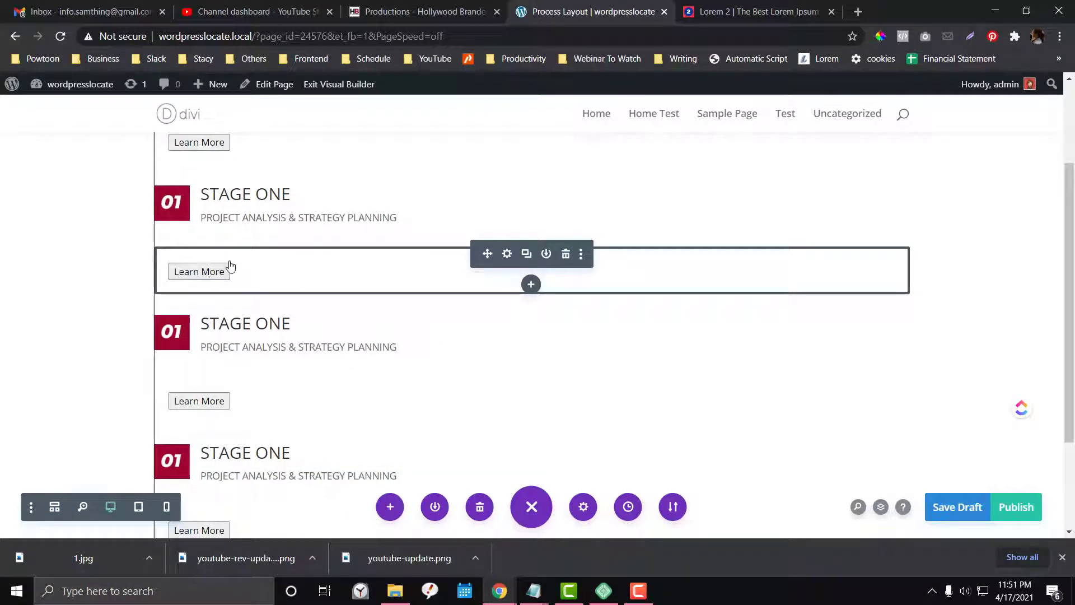
{"action": "left_click", "coordinate": [506, 253]}
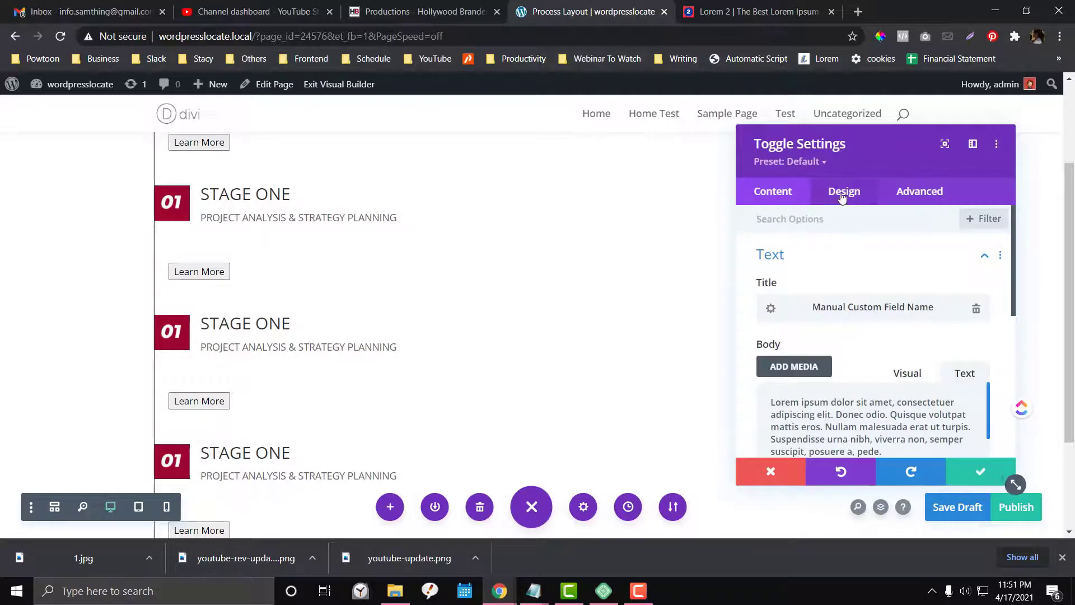
{"action": "left_click", "coordinate": [770, 307]}
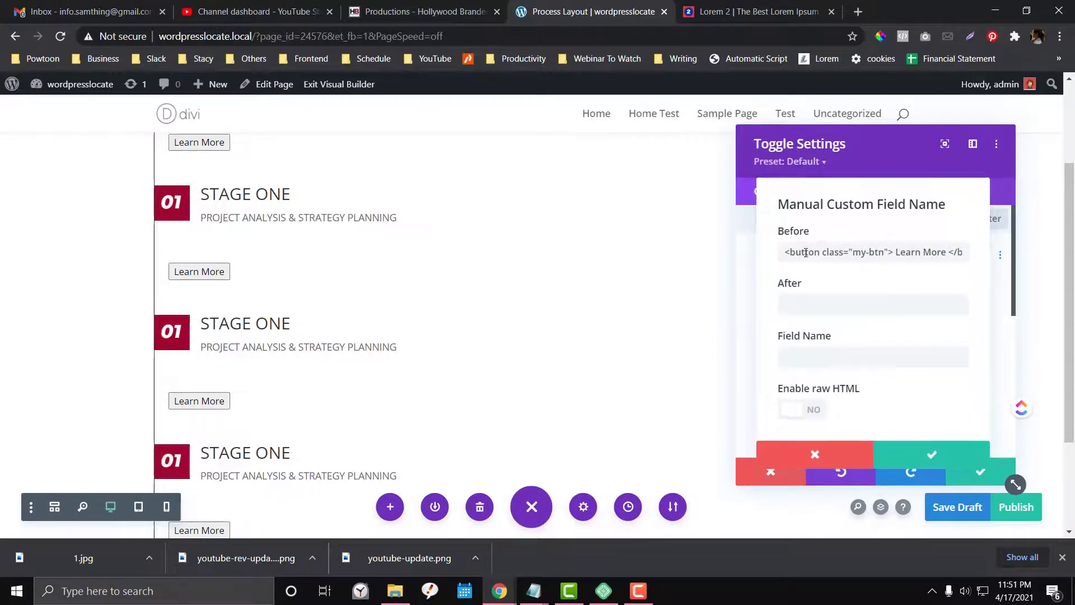
{"action": "left_click_drag", "start_coordinate": [827, 253], "coordinate": [881, 253]}
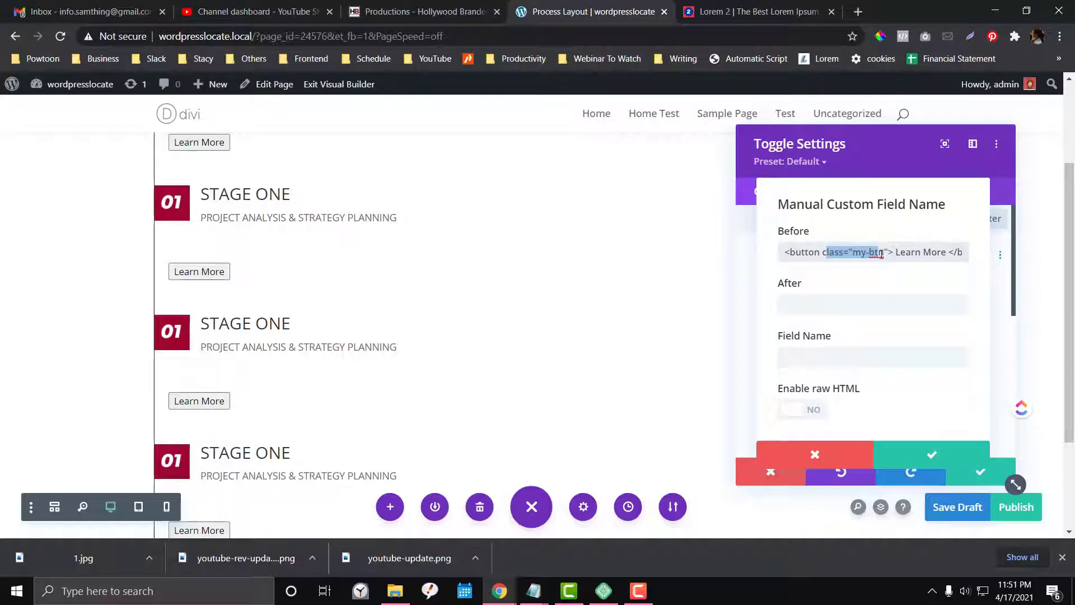
{"action": "left_click", "coordinate": [954, 451]}
{"action": "left_click", "coordinate": [981, 472]}
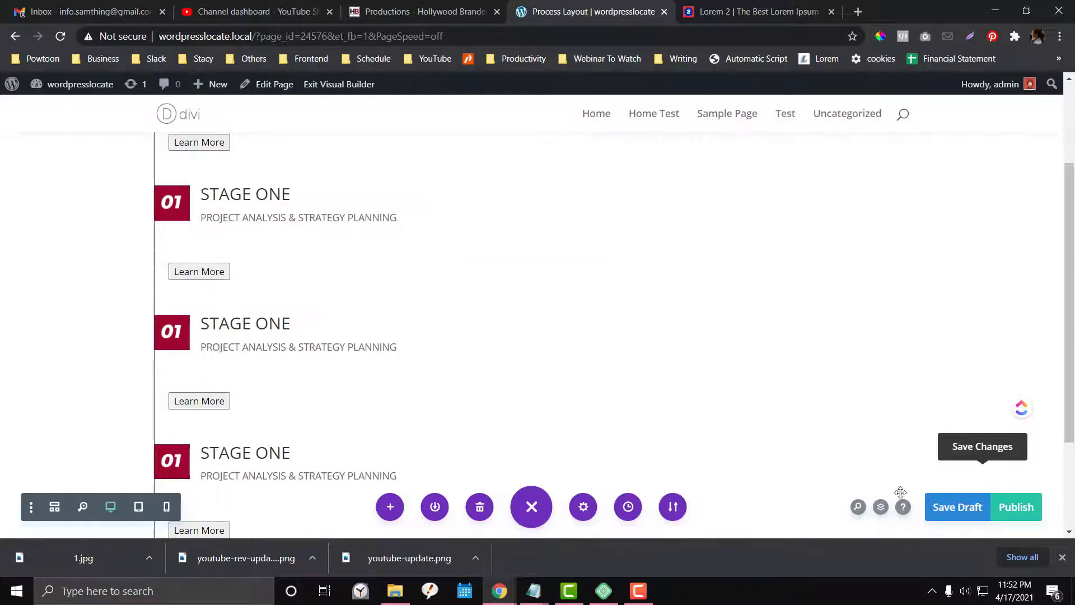
Step: Save the page as a draft and exit the visual builder
{"action": "left_click", "coordinate": [954, 507]}
{"action": "left_click", "coordinate": [339, 84]}
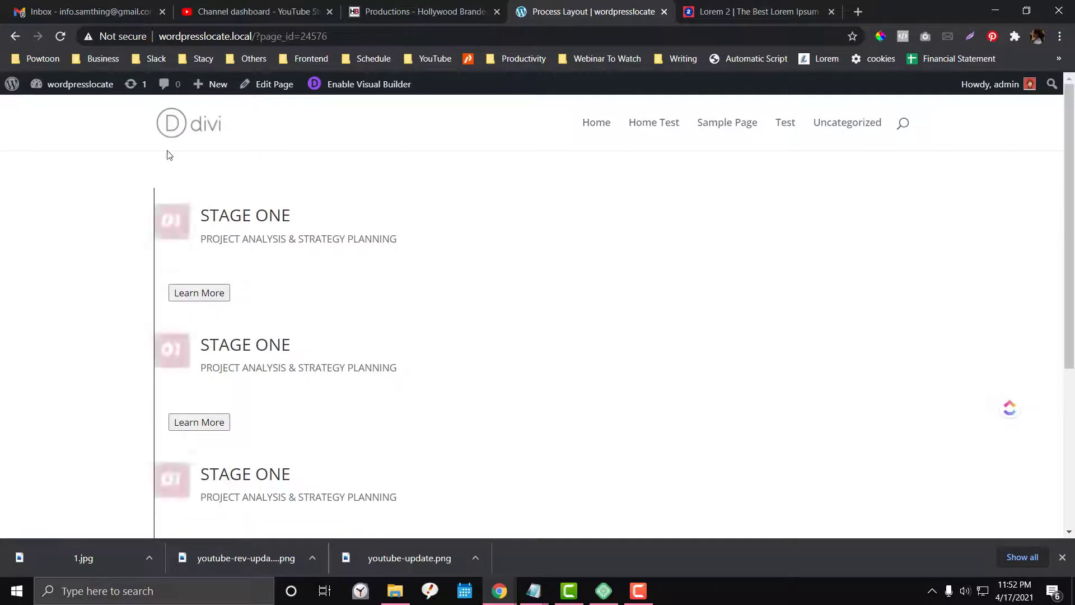
Step: Open the WordPress dashboard in a new tab and go to the Custom CSS field in the Divi Theme Options
{"action": "mouse_move", "coordinate": [72, 85]}
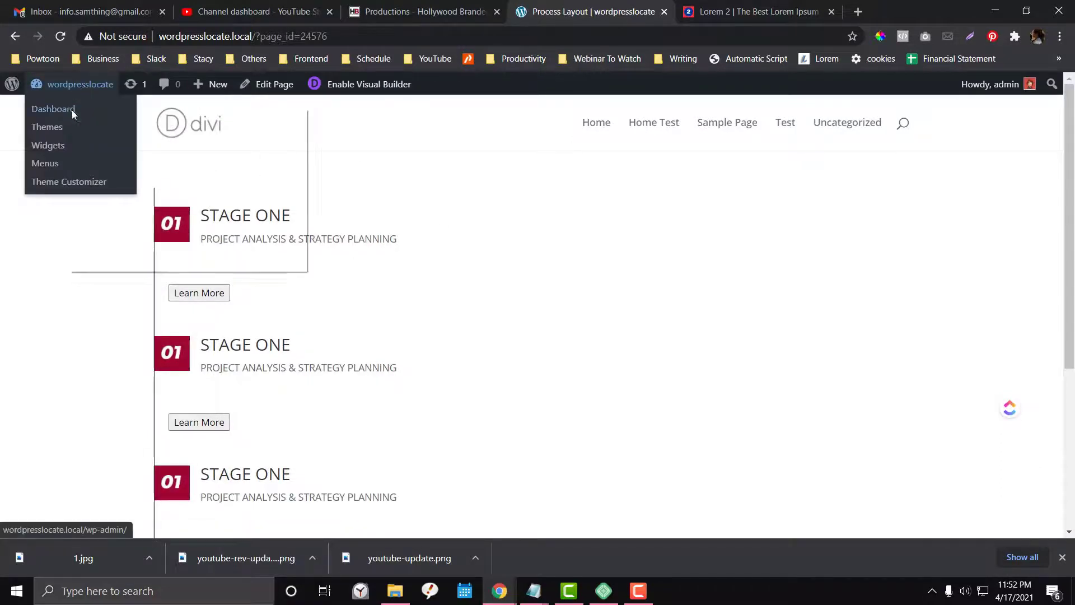
{"action": "middle_click", "coordinate": [68, 109]}
{"action": "left_click_drag", "start_coordinate": [694, 11], "coordinate": [470, 35]}
{"action": "scroll", "coordinate": [56, 443], "scroll_direction": "down", "scroll_amount": 3}
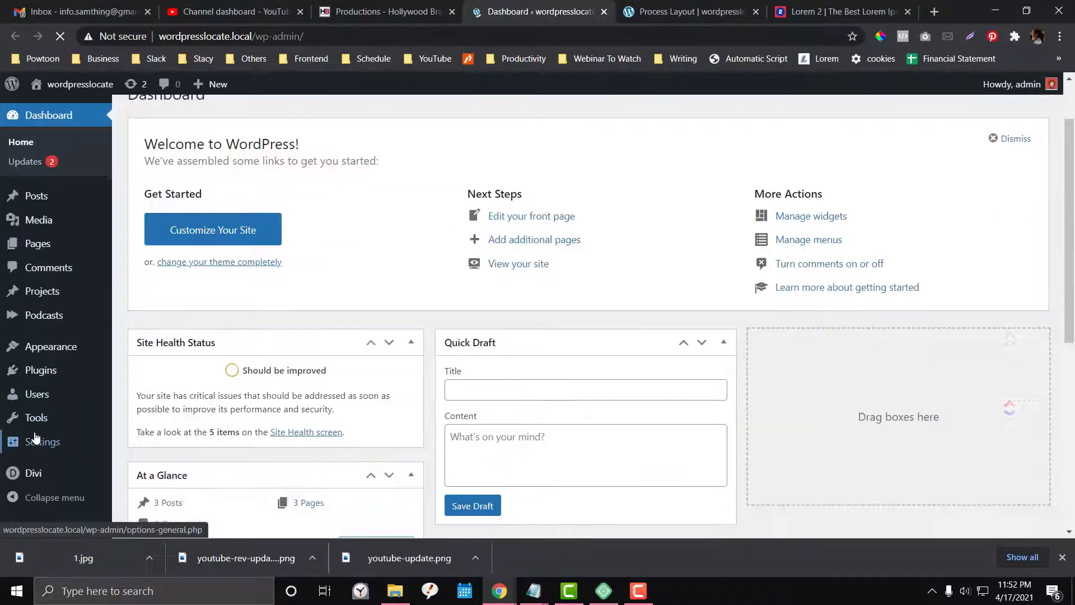
{"action": "mouse_move", "coordinate": [34, 473]}
{"action": "left_click", "coordinate": [160, 407]}
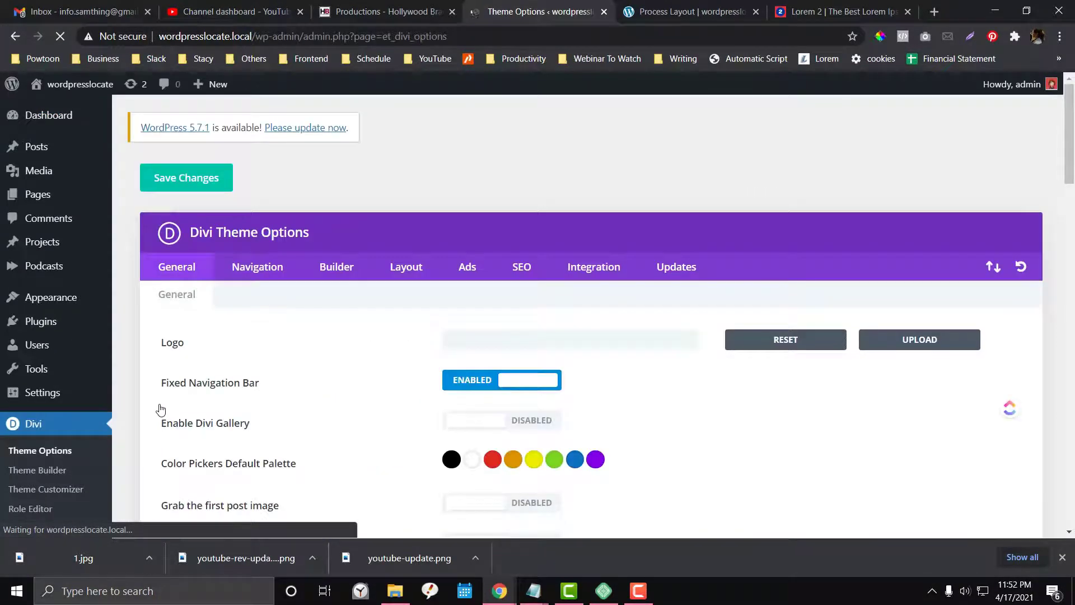
{"action": "scroll", "coordinate": [334, 351], "scroll_direction": "down", "scroll_amount": 5}
{"action": "scroll", "coordinate": [334, 351], "scroll_direction": "down", "scroll_amount": 20}
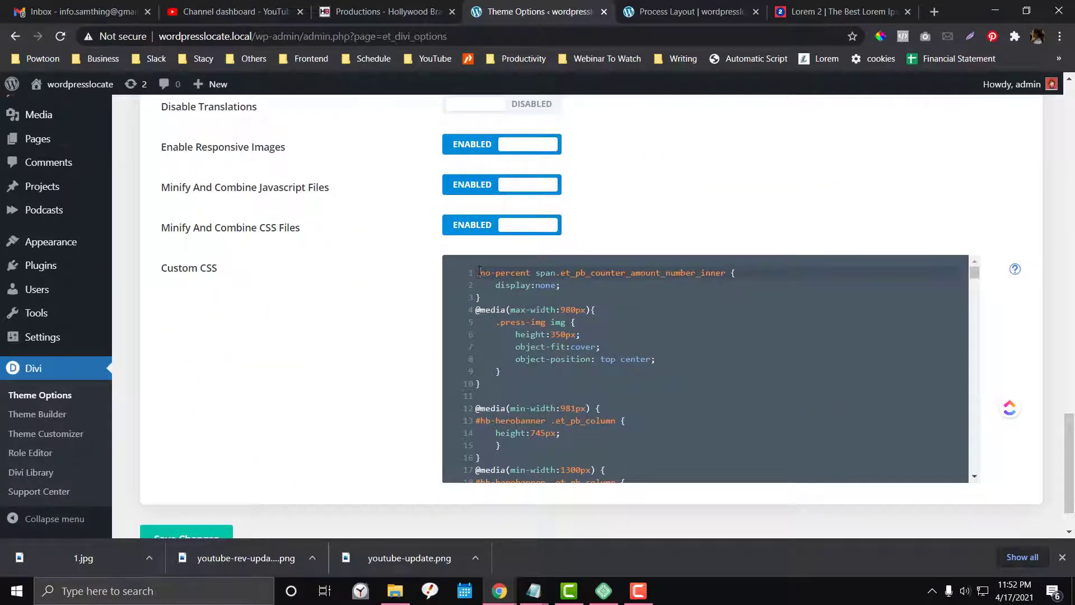
Step: Start a .my-btn rule at the beginning of the custom CSS, and check the class name in the Notepad note
{"action": "left_click", "coordinate": [479, 271]}
{"action": "key", "text": "Return"}
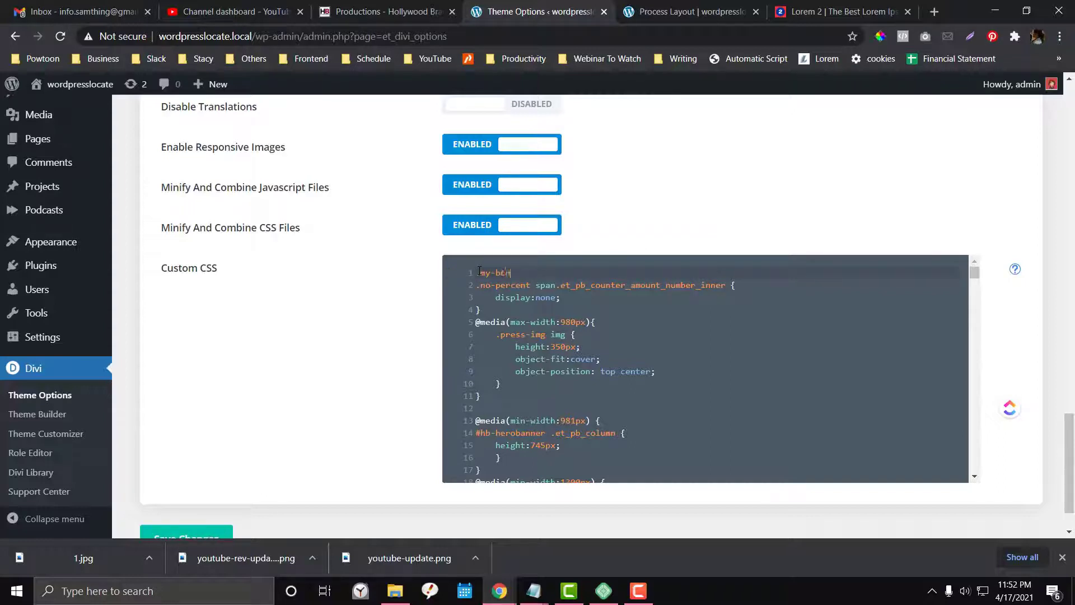
{"action": "type", "text": ".my-btn {"}
{"action": "key", "text": "Return"}
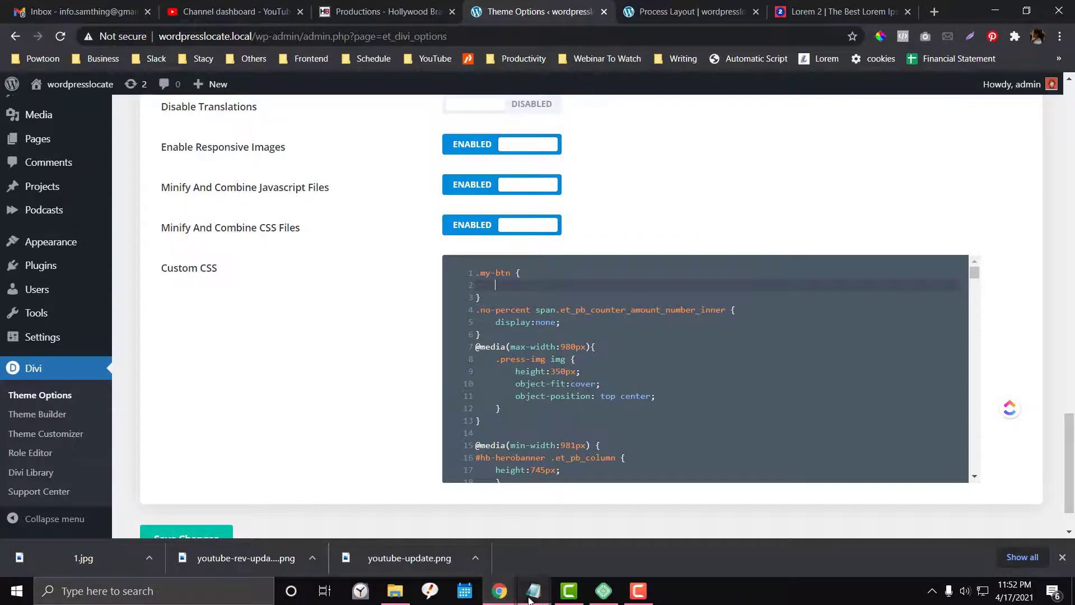
{"action": "mouse_move", "coordinate": [533, 590]}
{"action": "left_click", "coordinate": [641, 544]}
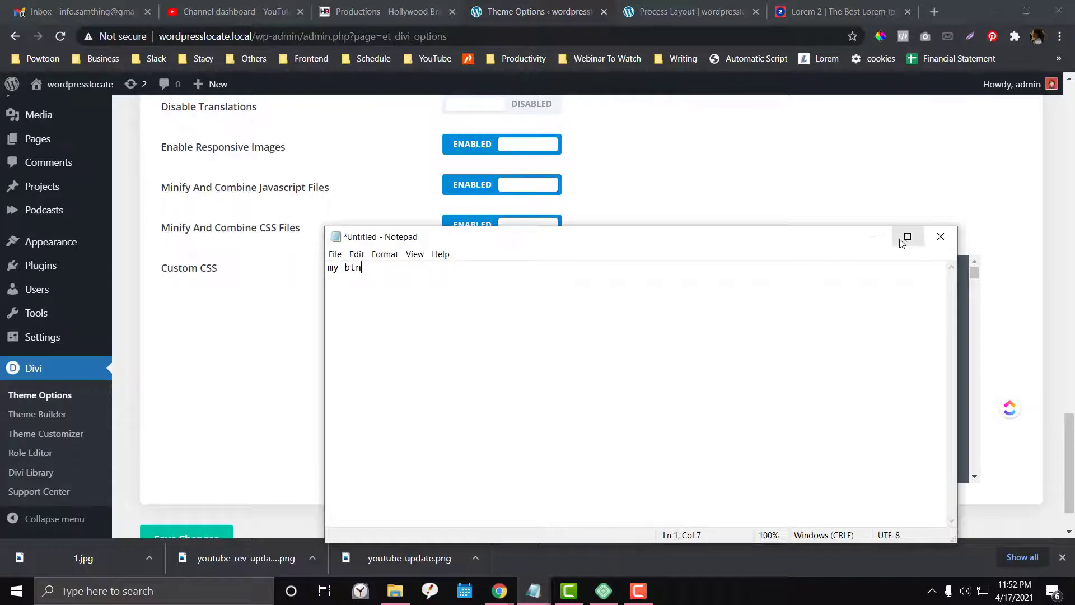
{"action": "left_click", "coordinate": [875, 236]}
Step: Add border:none; and background:red; to the .my-btn rule
{"action": "type", "text": "b"}
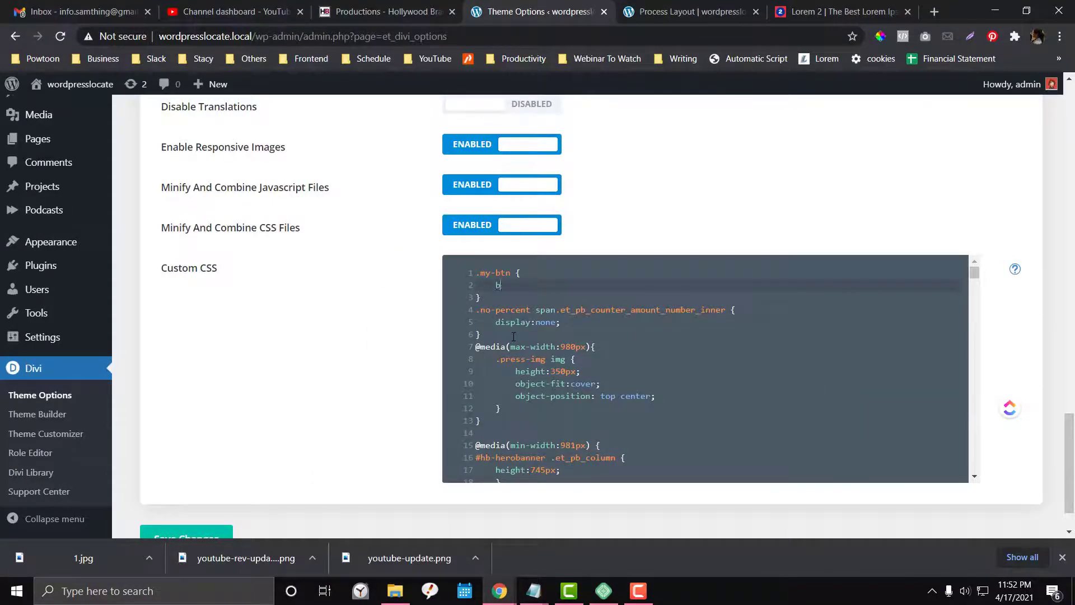
{"action": "type", "text": "order:none"}
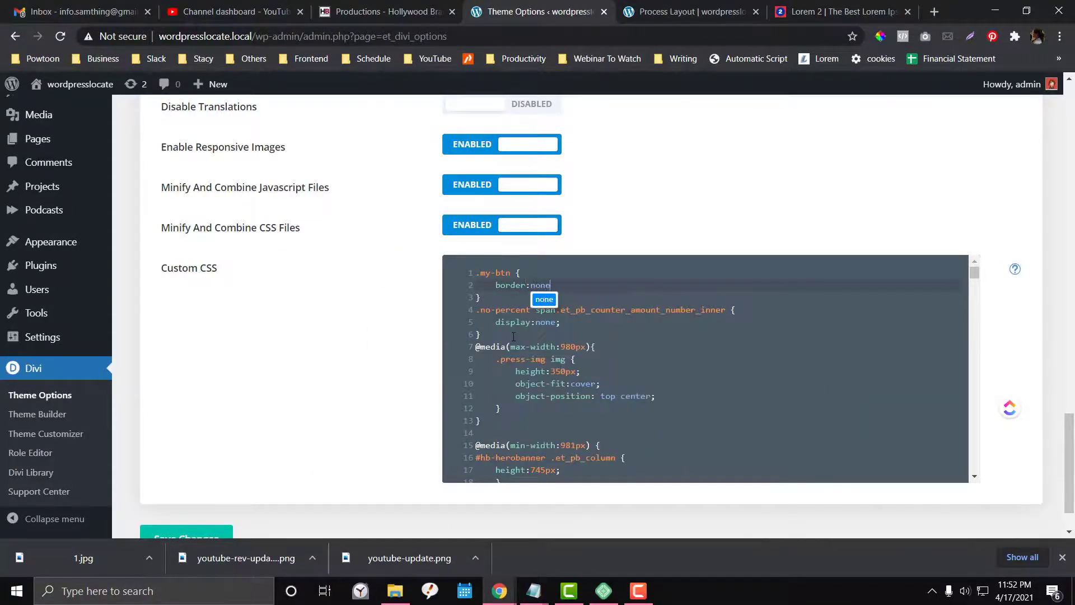
{"action": "type", "text": ";"}
{"action": "key", "text": "Return"}
{"action": "type", "text": "backgr"}
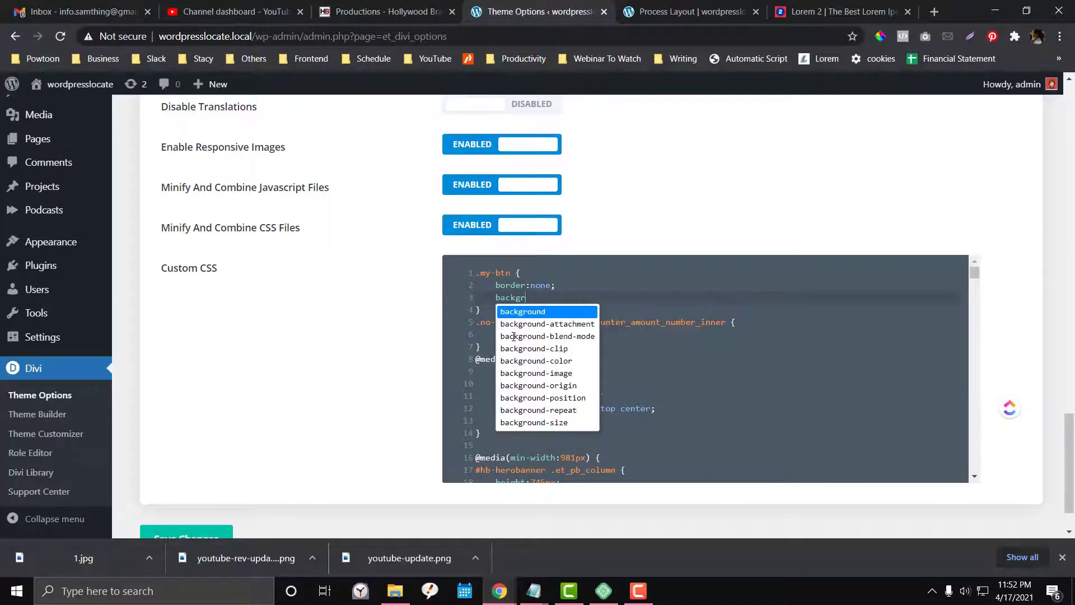
{"action": "type", "text": "ound:red"}
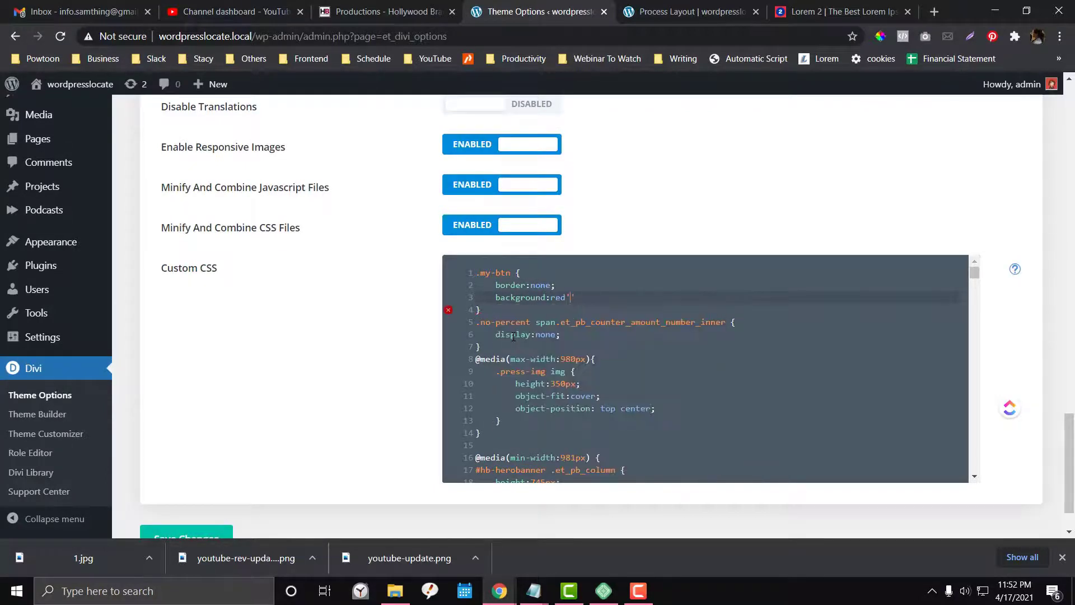
{"action": "type", "text": ";"}
{"action": "key", "text": "Return"}
Step: Add color:white; and height:50px; to the .my-btn rule and save the theme options
{"action": "type", "text": "col"}
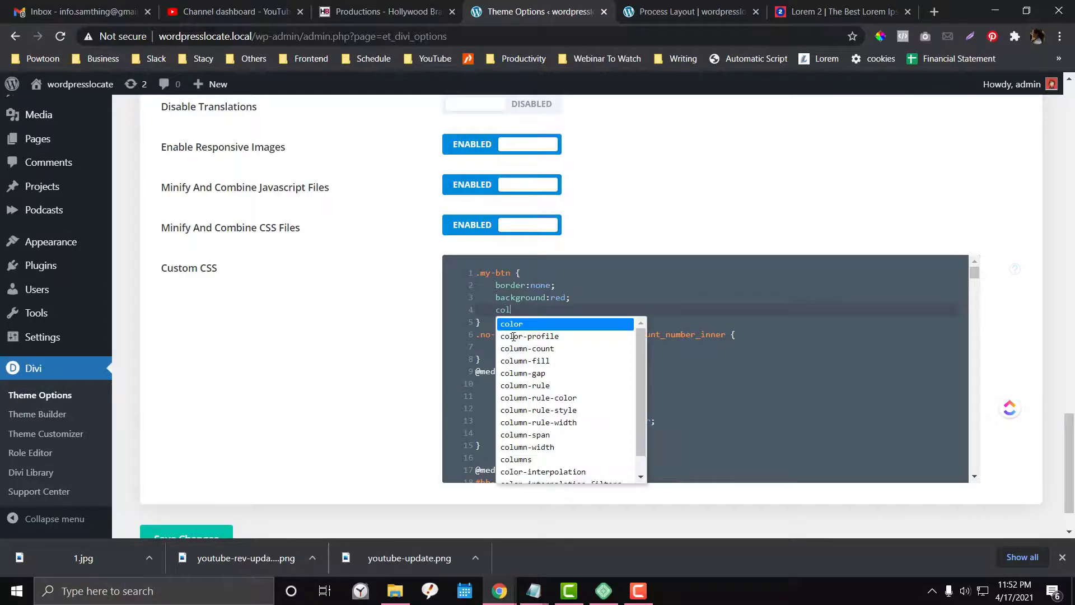
{"action": "type", "text": "or:white;"}
{"action": "key", "text": "Return"}
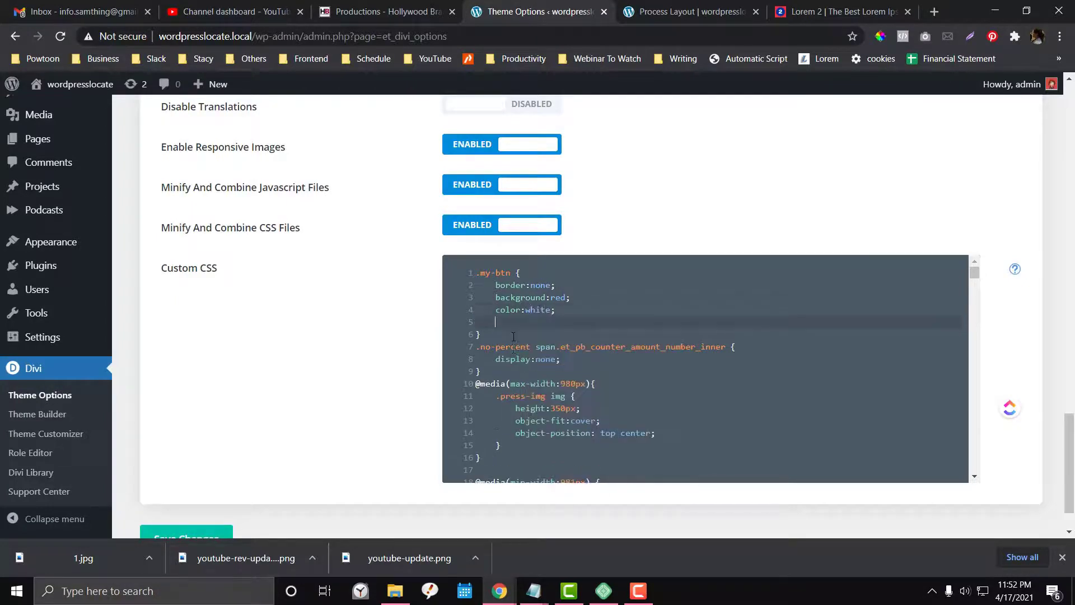
{"action": "type", "text": "height:50px;"}
{"action": "key", "text": "Return"}
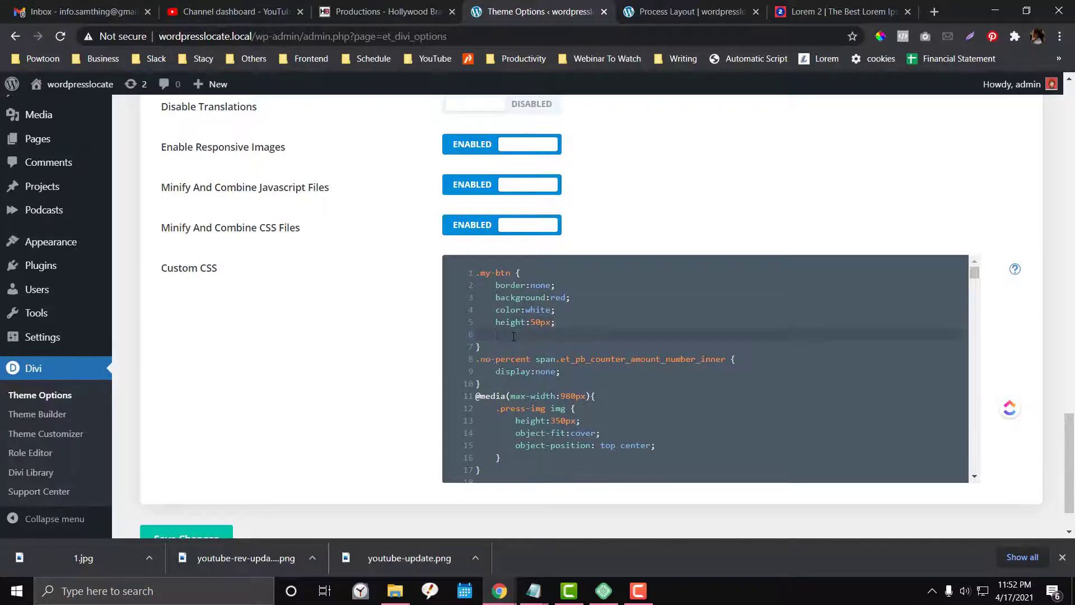
{"action": "key", "text": "ctrl+s"}
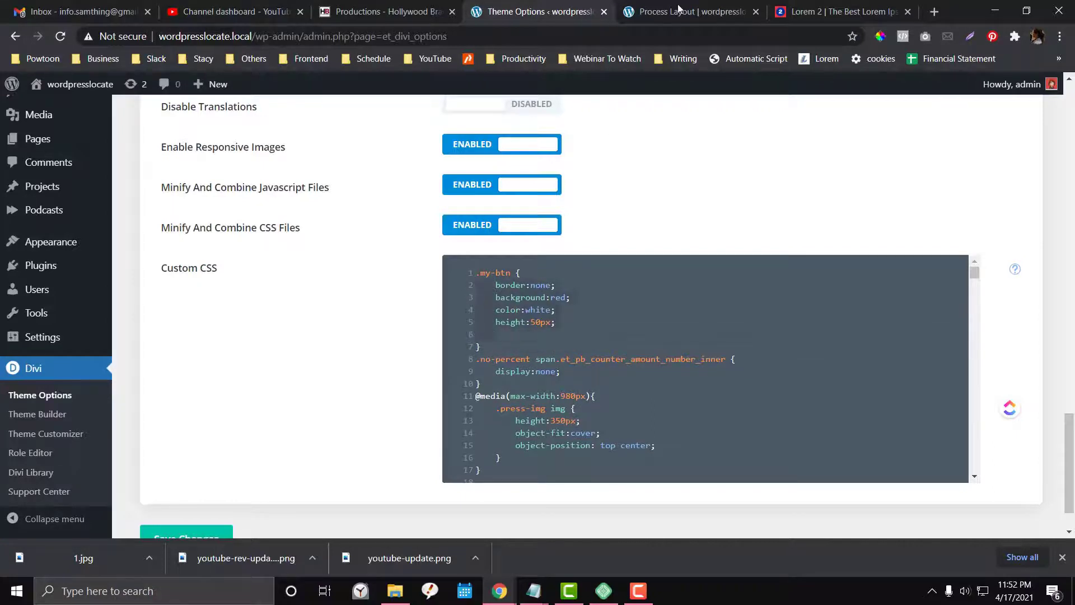
Step: Reload the Process Layout page and compare the Learn More buttons with the .my-btn rule in the theme options
{"action": "left_click", "coordinate": [678, 10]}
{"action": "left_click", "coordinate": [642, 35]}
{"action": "key", "text": "Return"}
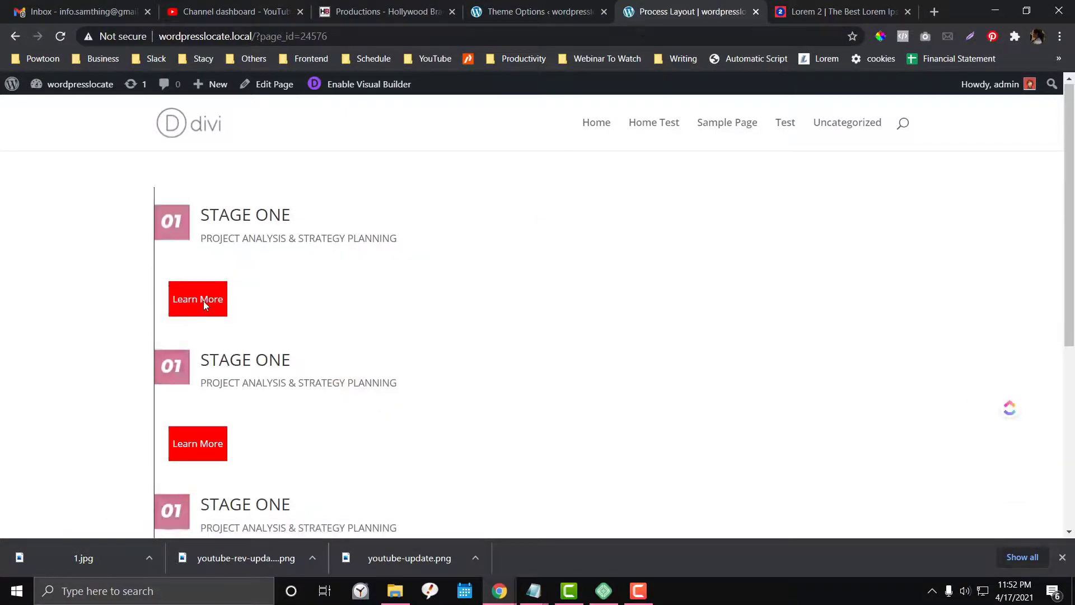
{"action": "left_click", "coordinate": [539, 12]}
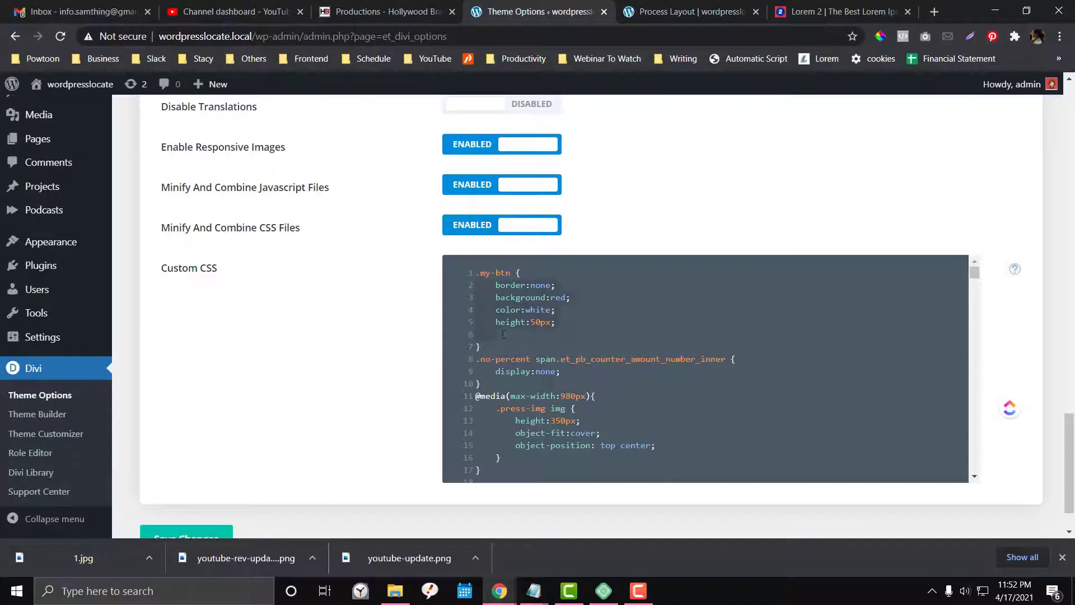
{"action": "key", "text": "ctrl+Tab"}
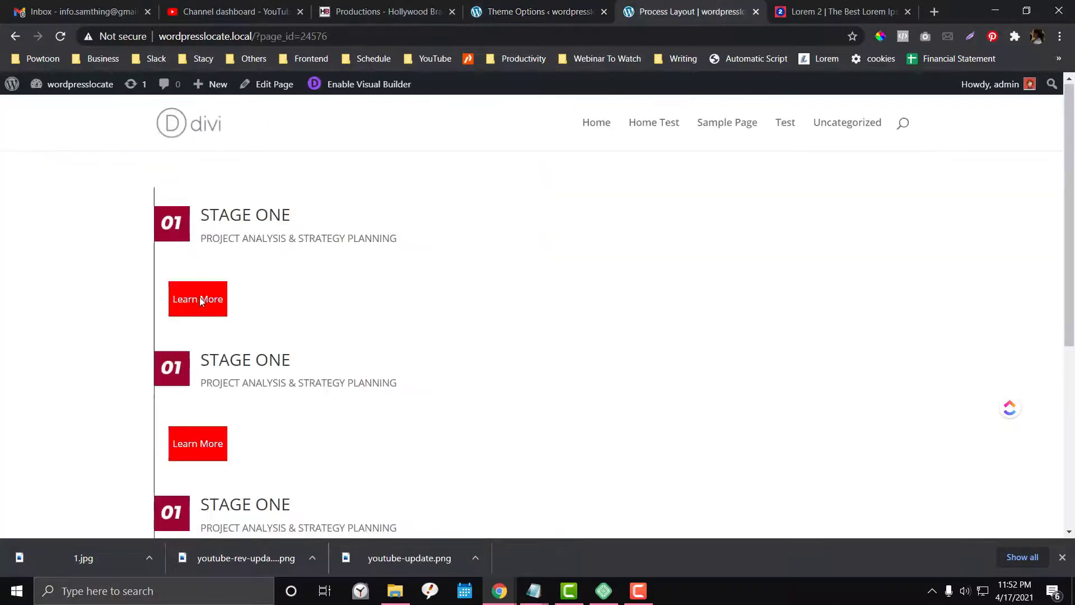
{"action": "left_click", "coordinate": [561, 6]}
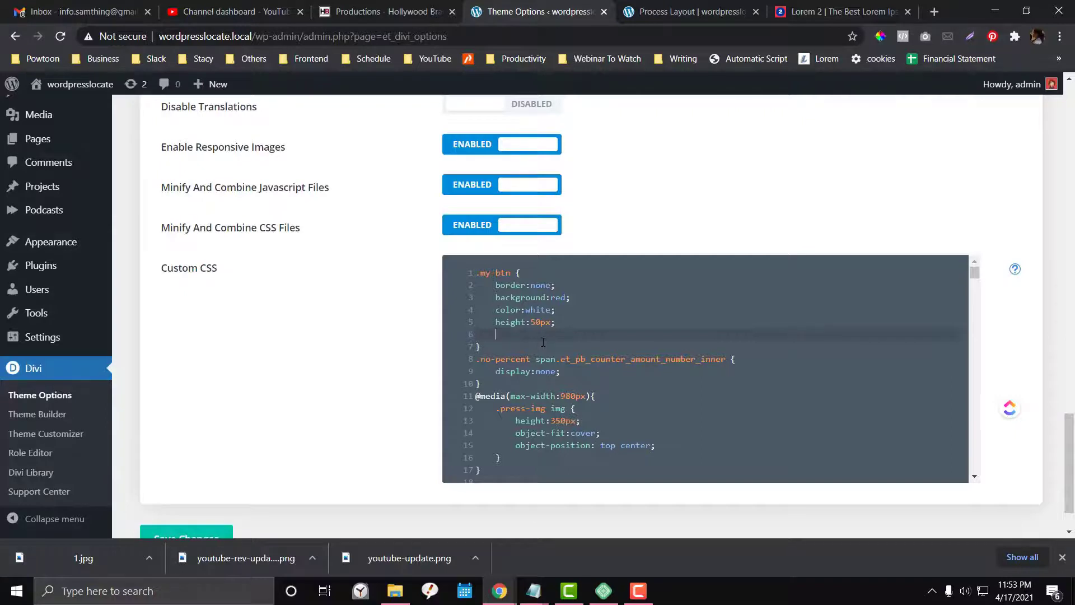
{"action": "key", "text": "ctrl+Tab"}
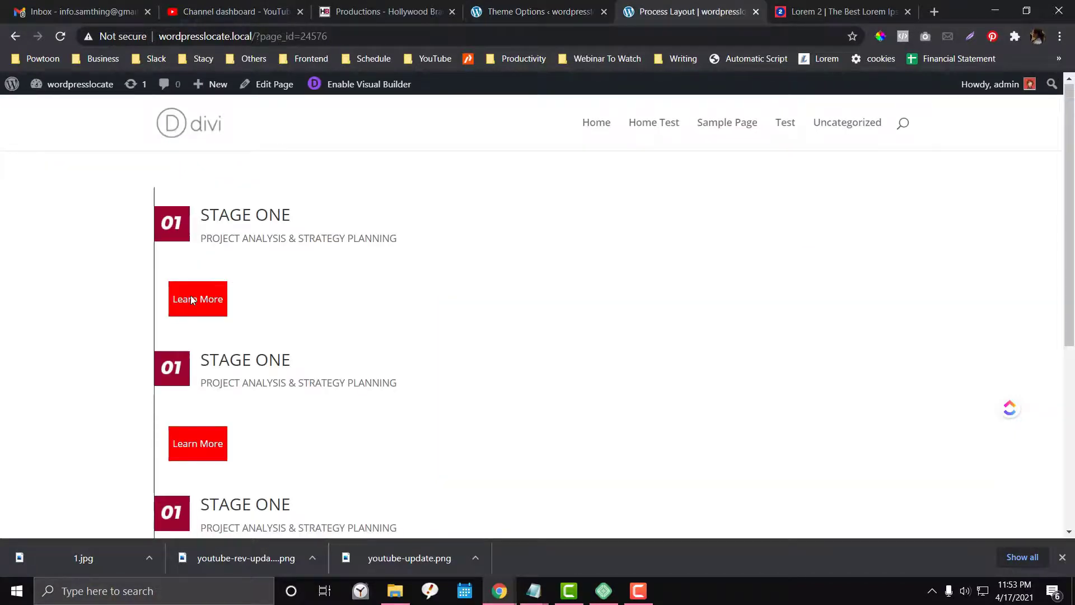
Step: Add border-radius:5px; to the .my-btn rule in the theme options' custom CSS
{"action": "key", "text": "ctrl+shift+Tab"}
{"action": "type", "text": "order-raf"}
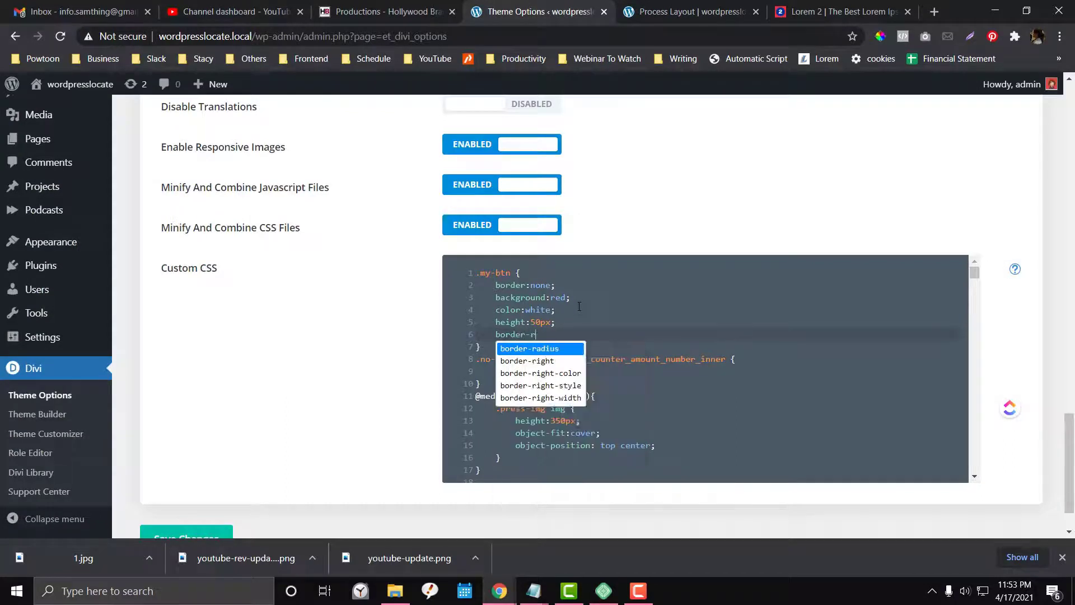
{"action": "key", "text": "BackSpace"}
{"action": "key", "text": "BackSpace"}
{"action": "key", "text": "BackSpace"}
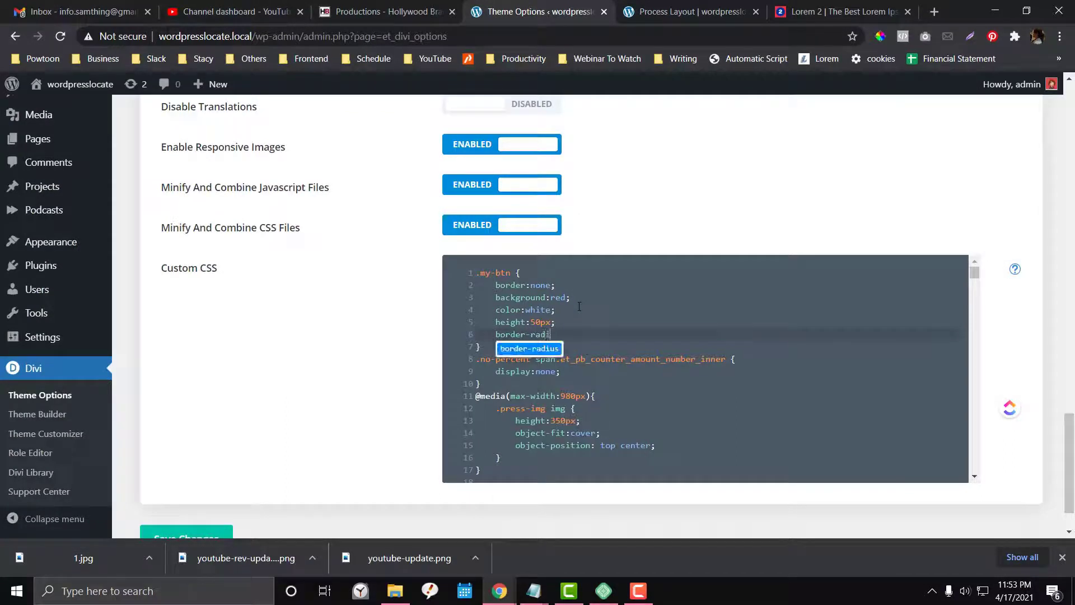
{"action": "type", "text": "di"}
{"action": "key", "text": "Return"}
{"action": "type", "text": "5p"}
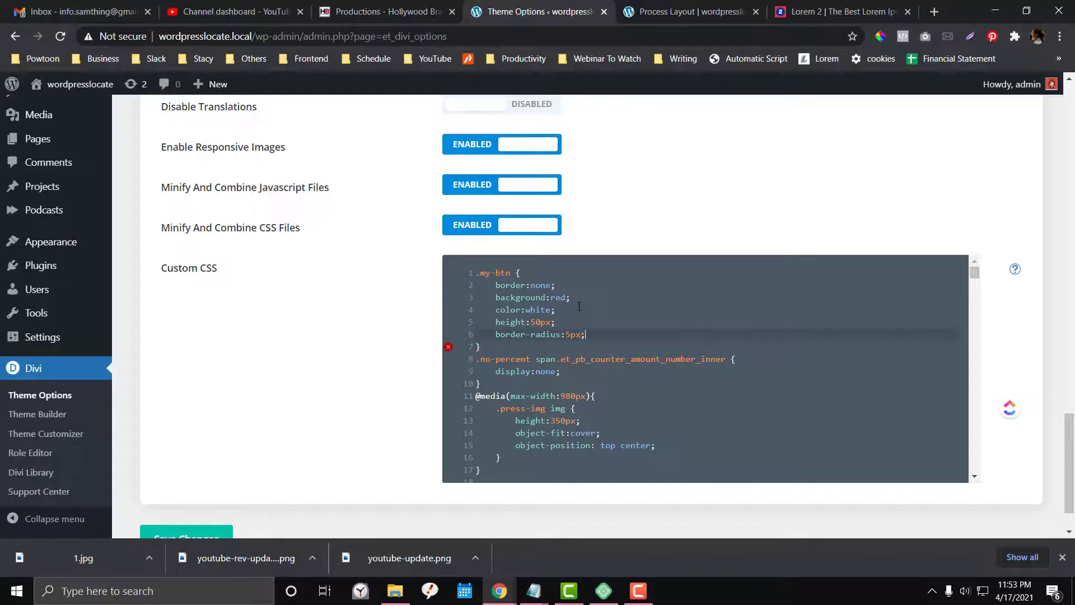
{"action": "type", "text": "x;"}
{"action": "key", "text": "Return"}
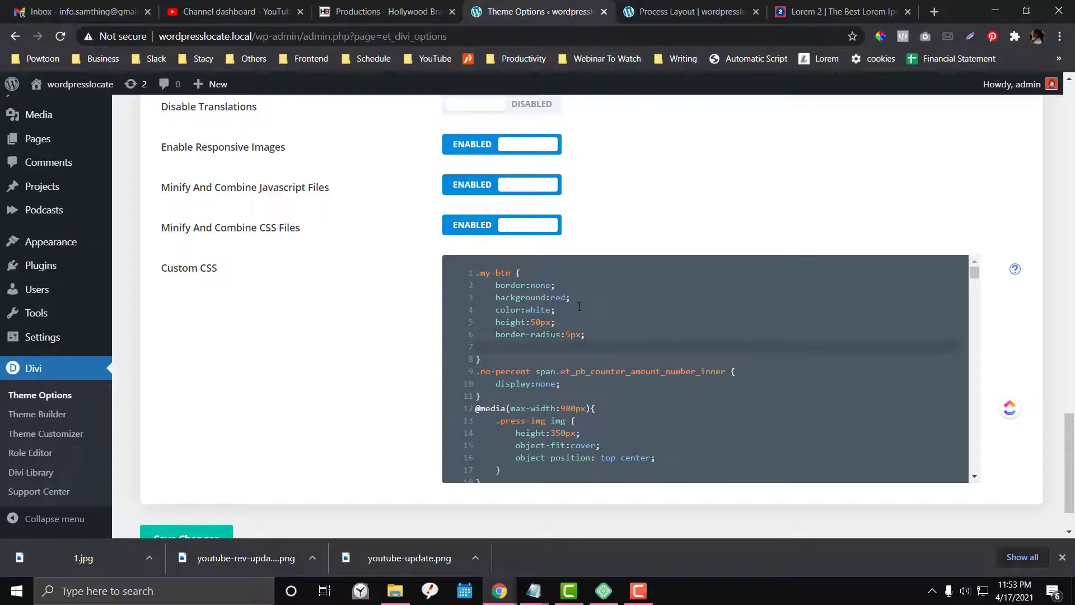
Step: Add box-shadow:10px 4px 5px rgb(0,0,0,0.18); to the .my-btn rule, and return to the Process Layout page
{"action": "type", "text": "box-sha"}
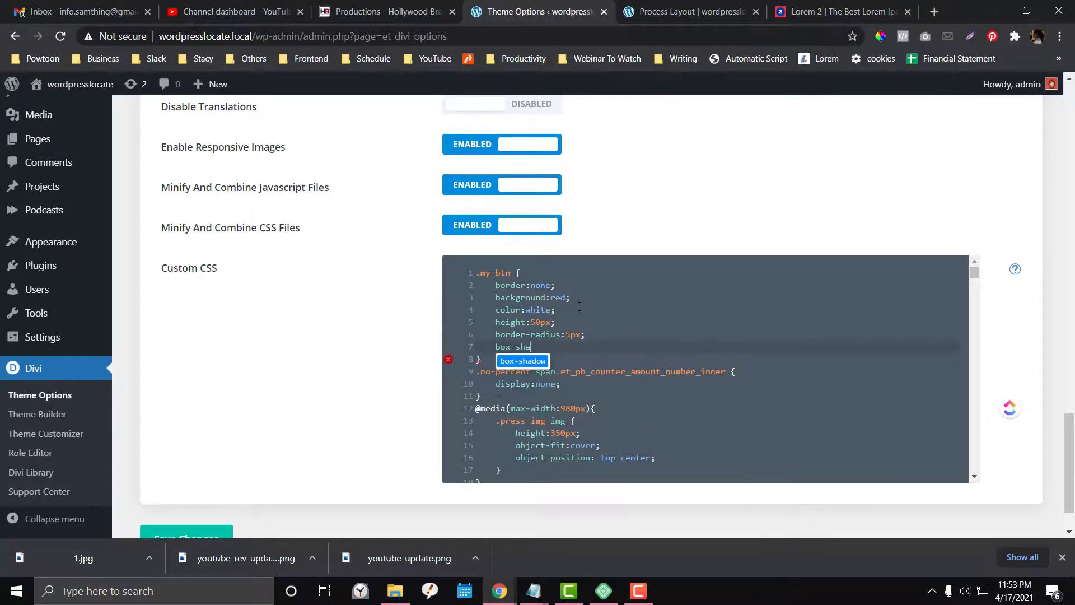
{"action": "type", "text": "dow:"}
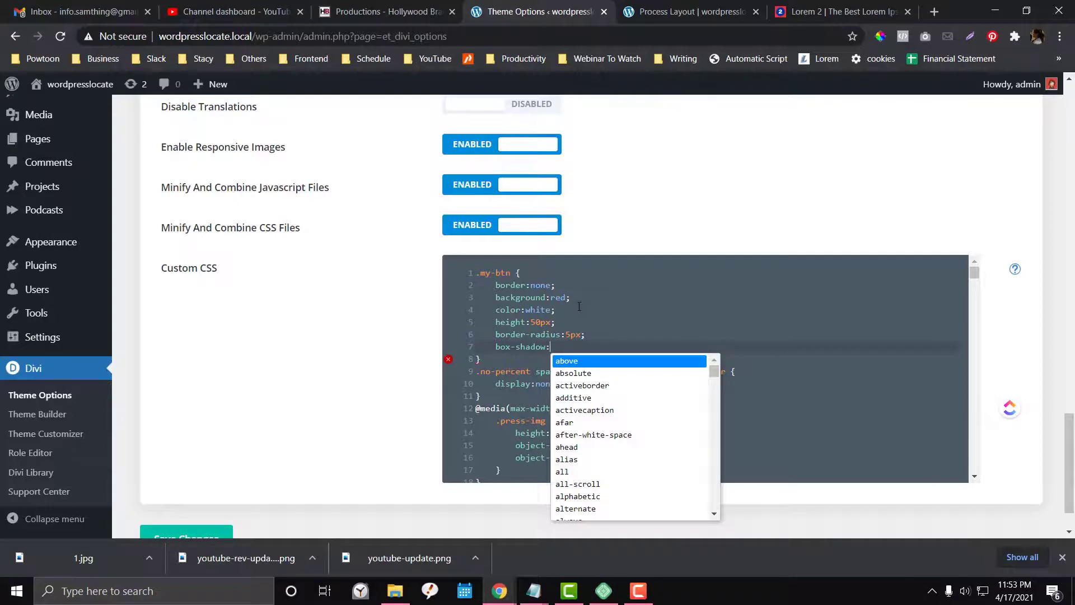
{"action": "type", "text": "10px 4px "}
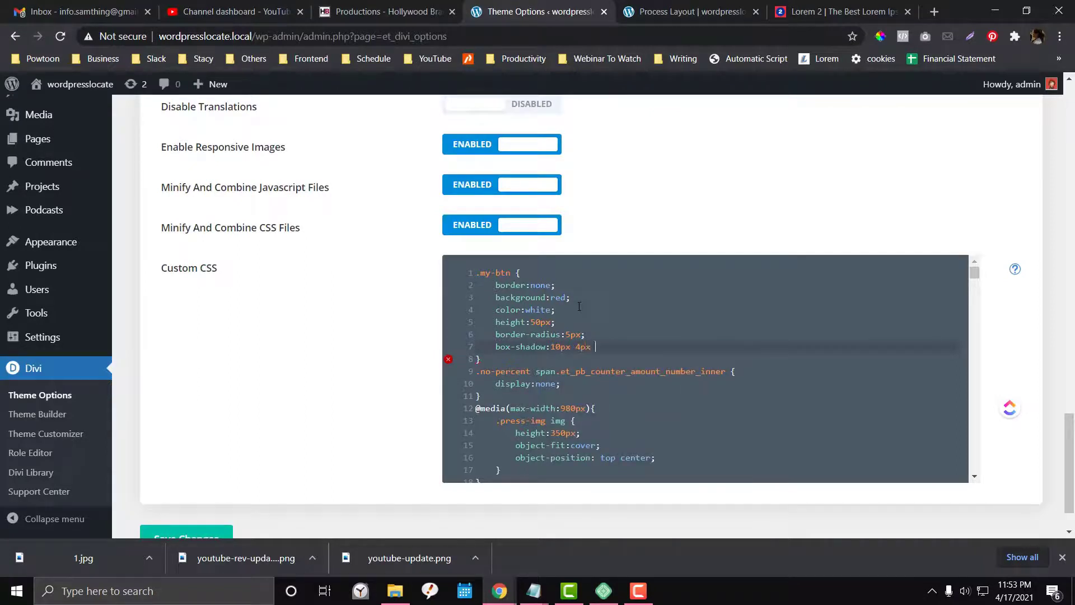
{"action": "type", "text": "5px rgba("}
{"action": "scroll", "coordinate": [579, 307], "scroll_direction": "down", "scroll_amount": 3}
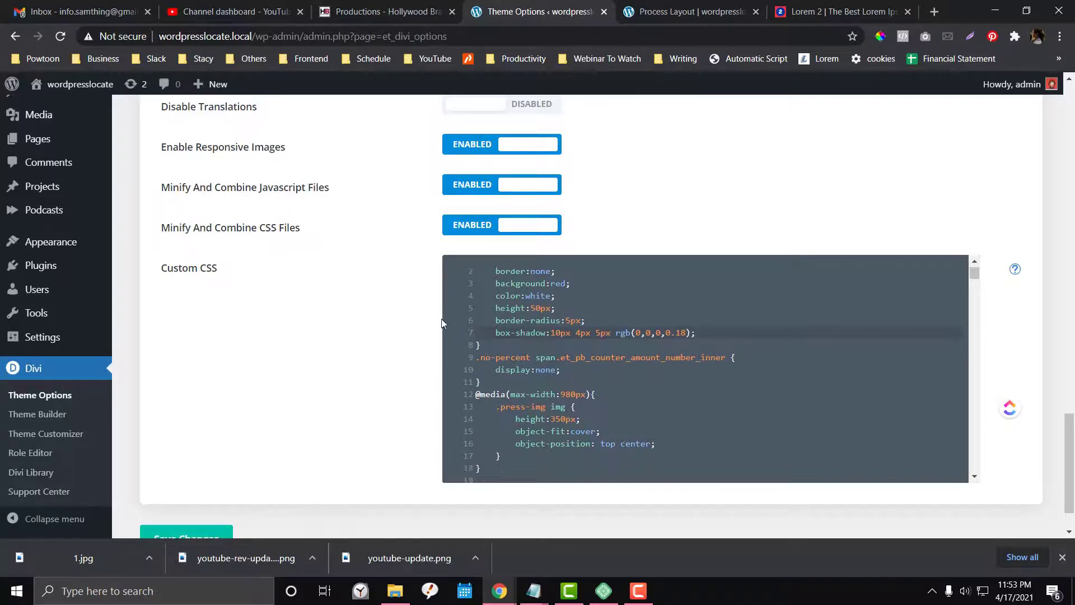
{"action": "left_click", "coordinate": [688, 5]}
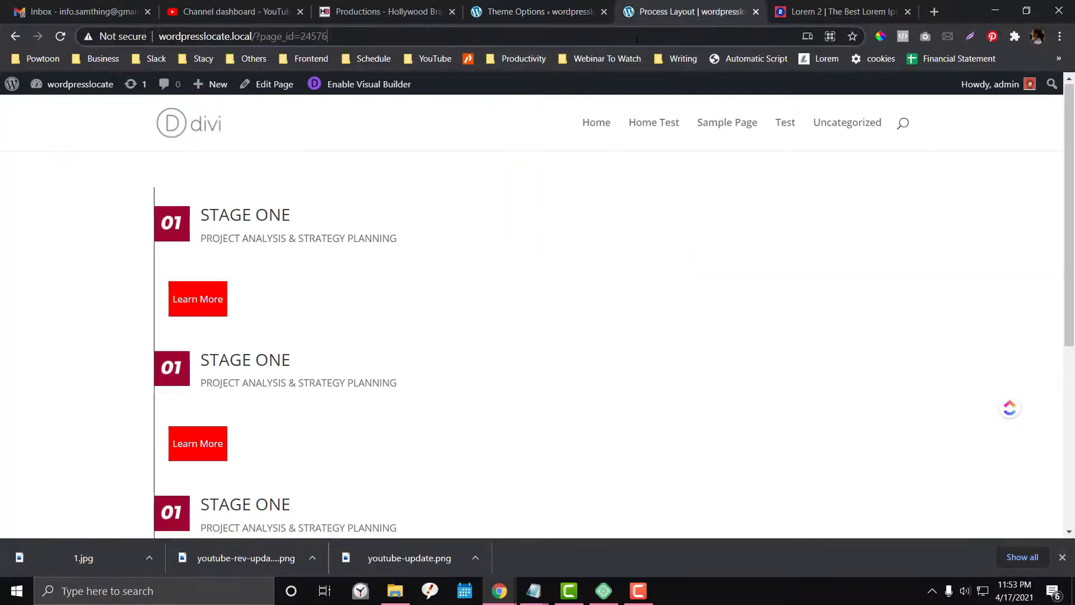
Step: Reload the Process Layout page and check the rounded corners and shadow on the Learn More buttons
{"action": "left_click", "coordinate": [636, 37]}
{"action": "type", "text": "\\"}
{"action": "key", "text": "Escape"}
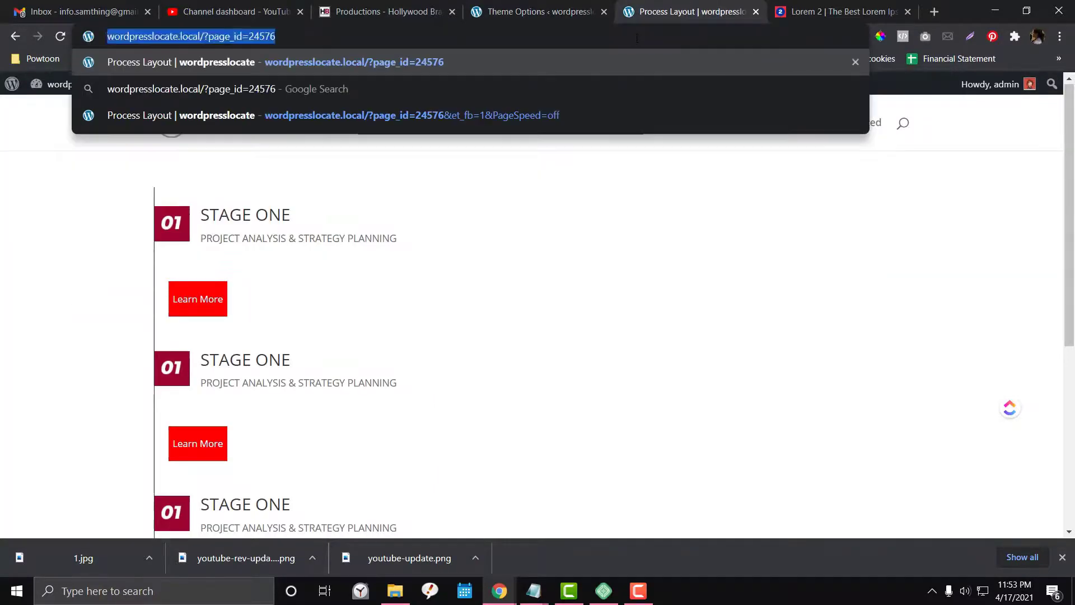
{"action": "key", "text": "Return"}
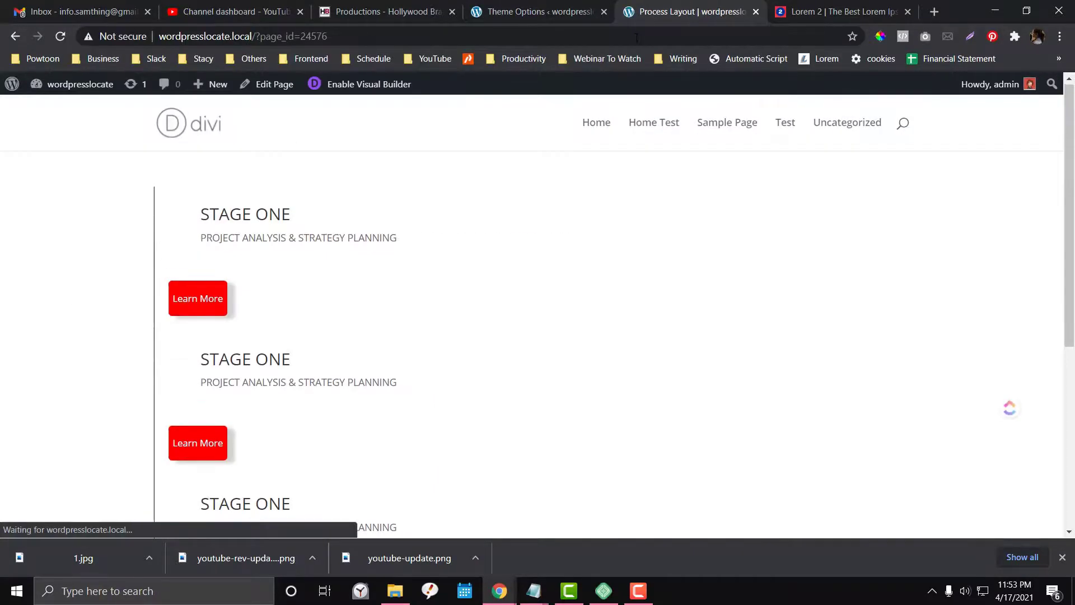
{"action": "scroll", "coordinate": [502, 307], "scroll_direction": "down", "scroll_amount": 2}
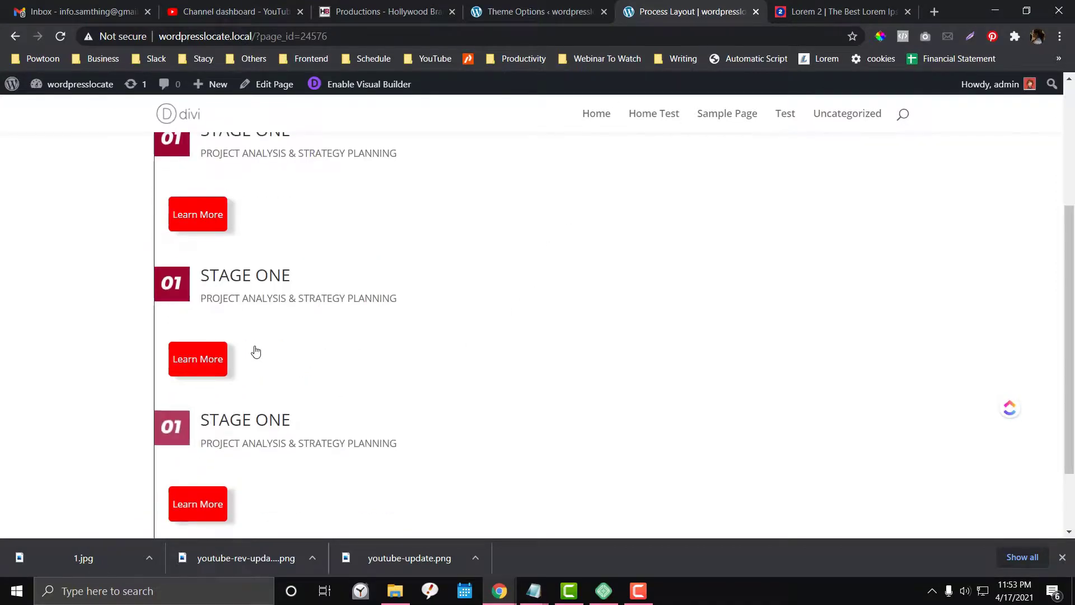
Step: Test the Learn More toggles of the first two stages by expanding and collapsing their hidden text
{"action": "left_click", "coordinate": [197, 356]}
{"action": "scroll", "coordinate": [275, 338], "scroll_direction": "down", "scroll_amount": 2}
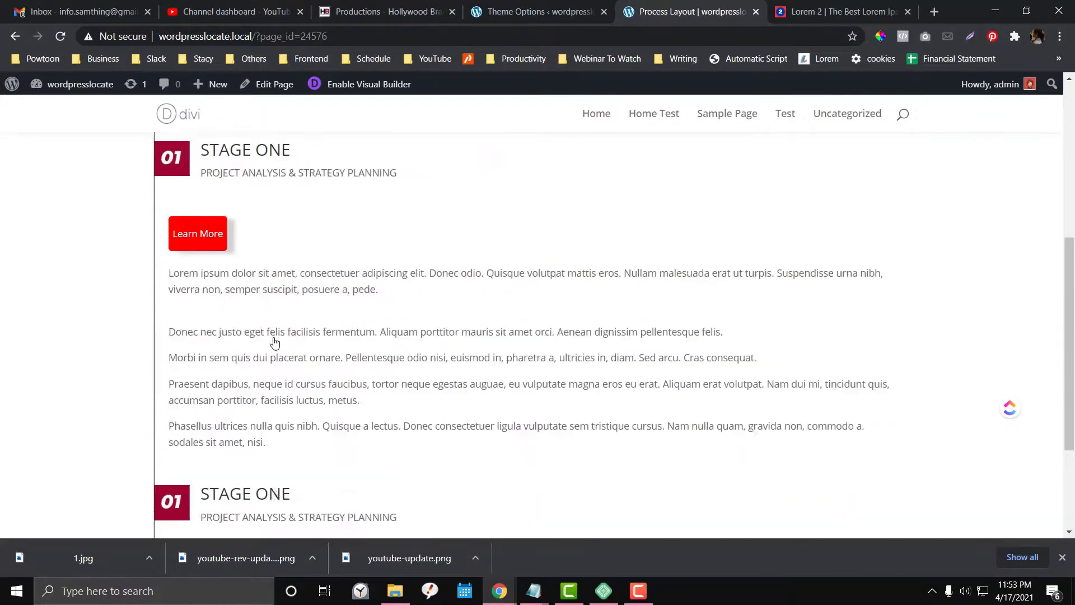
{"action": "scroll", "coordinate": [272, 342], "scroll_direction": "up", "scroll_amount": 4}
{"action": "left_click", "coordinate": [219, 312]}
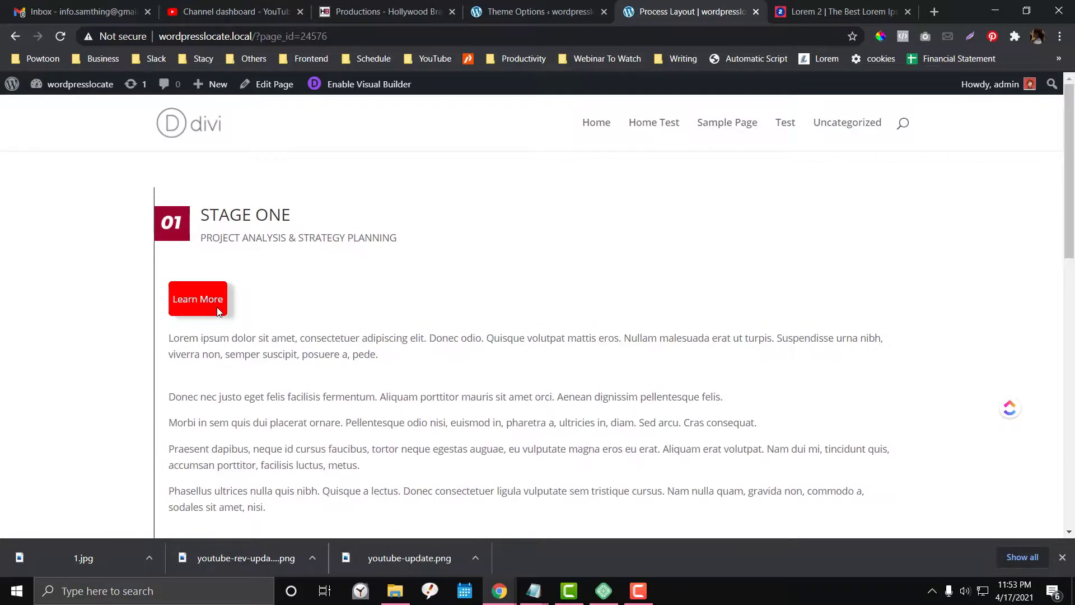
{"action": "left_click", "coordinate": [219, 309]}
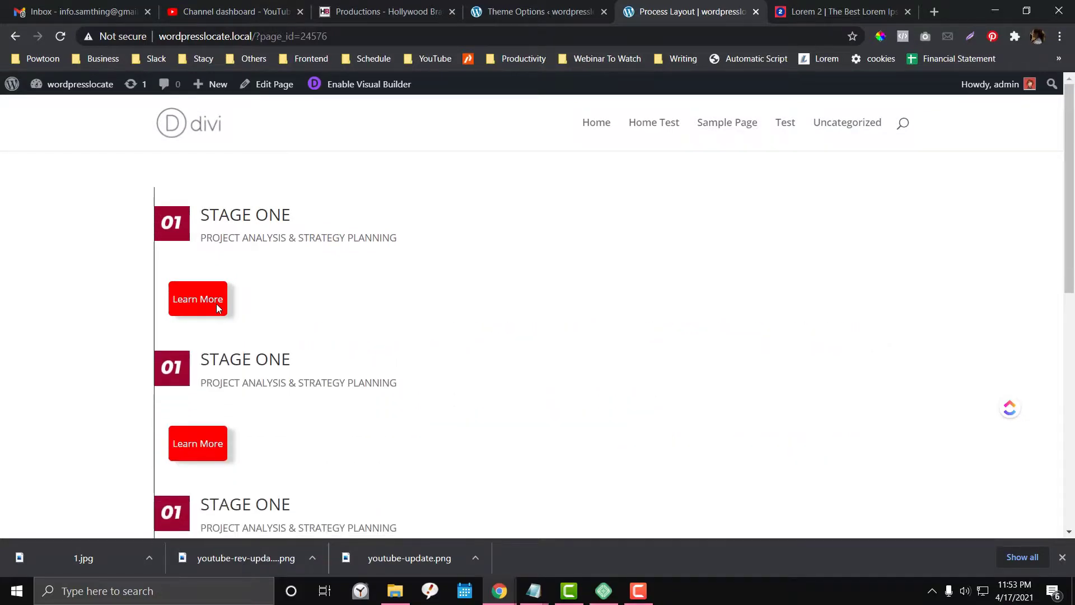
{"action": "left_click", "coordinate": [219, 309]}
{"action": "left_click", "coordinate": [218, 300]}
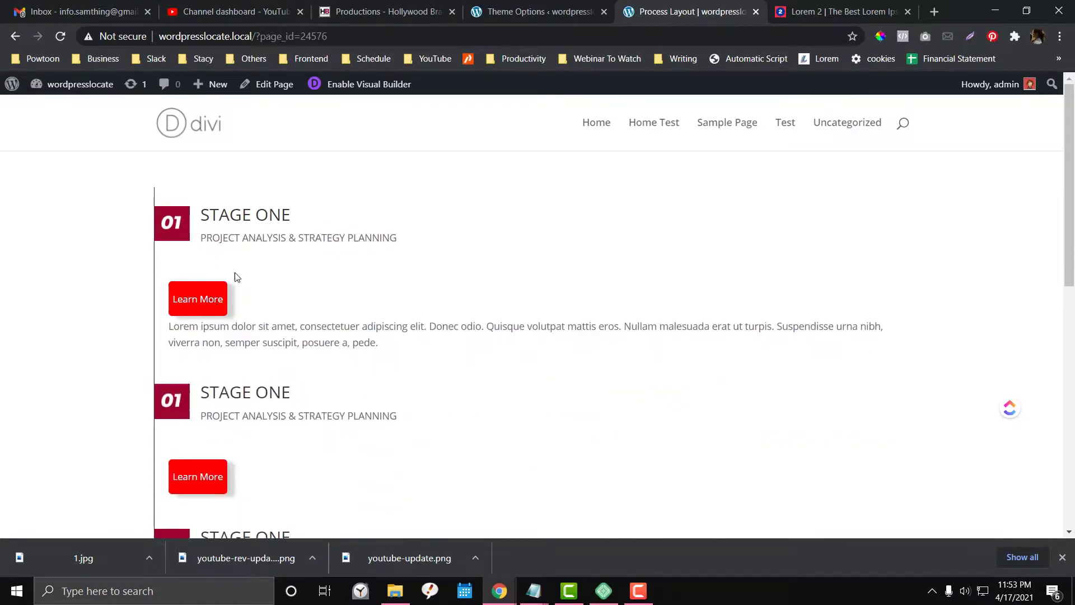
Step: Test the Learn More toggles of the stages further down the page, expanding and collapsing their text
{"action": "scroll", "coordinate": [173, 359], "scroll_direction": "down", "scroll_amount": 3}
{"action": "left_click", "coordinate": [197, 285]}
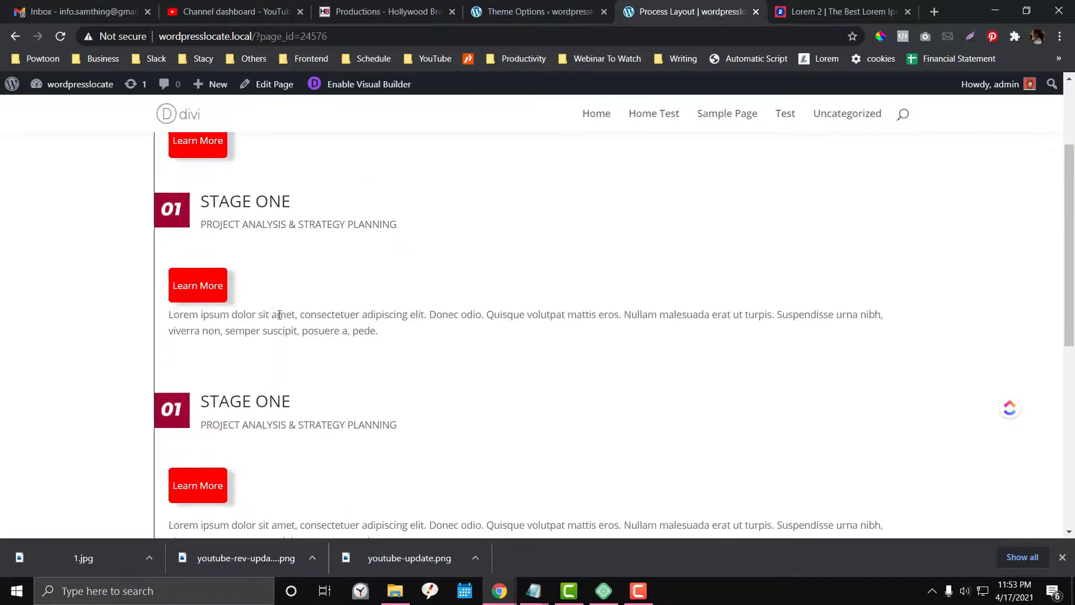
{"action": "scroll", "coordinate": [329, 334], "scroll_direction": "down", "scroll_amount": 2}
{"action": "scroll", "coordinate": [329, 334], "scroll_direction": "down", "scroll_amount": 4}
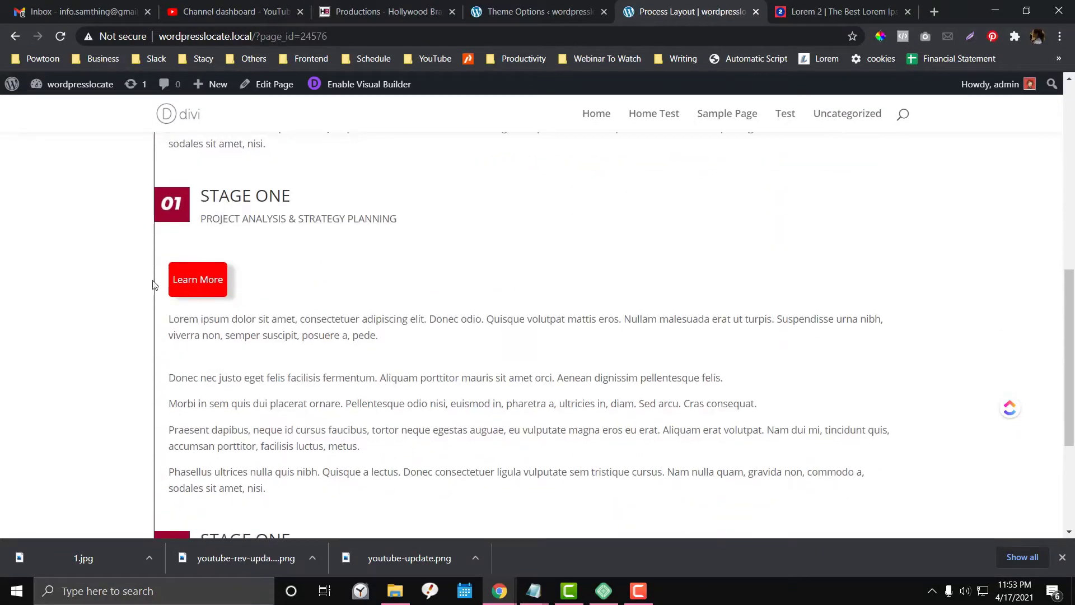
{"action": "left_click", "coordinate": [212, 281]}
{"action": "left_click", "coordinate": [212, 281]}
{"action": "left_click", "coordinate": [215, 279]}
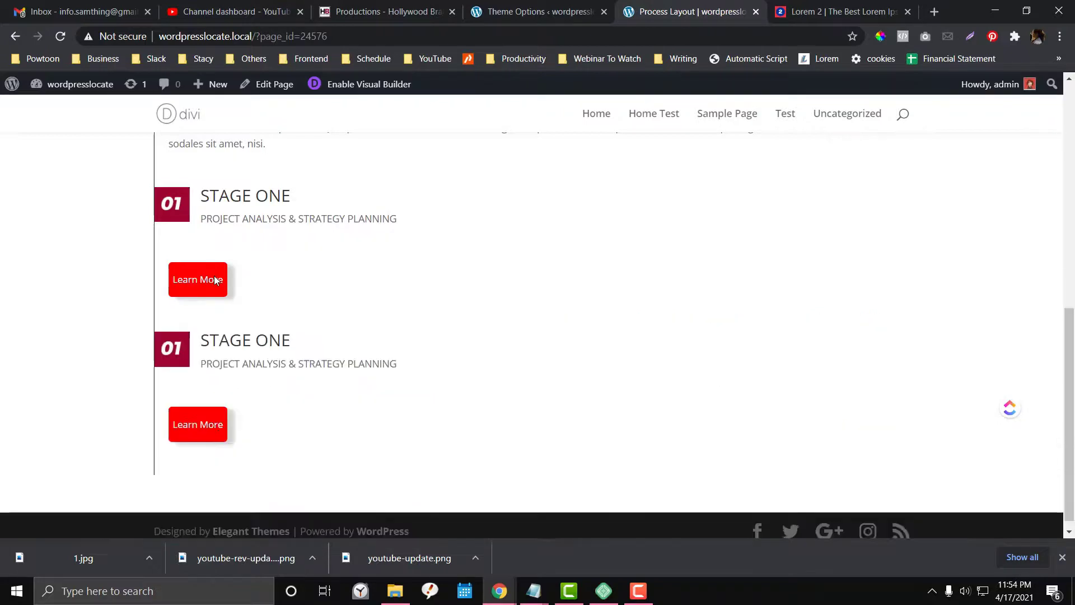